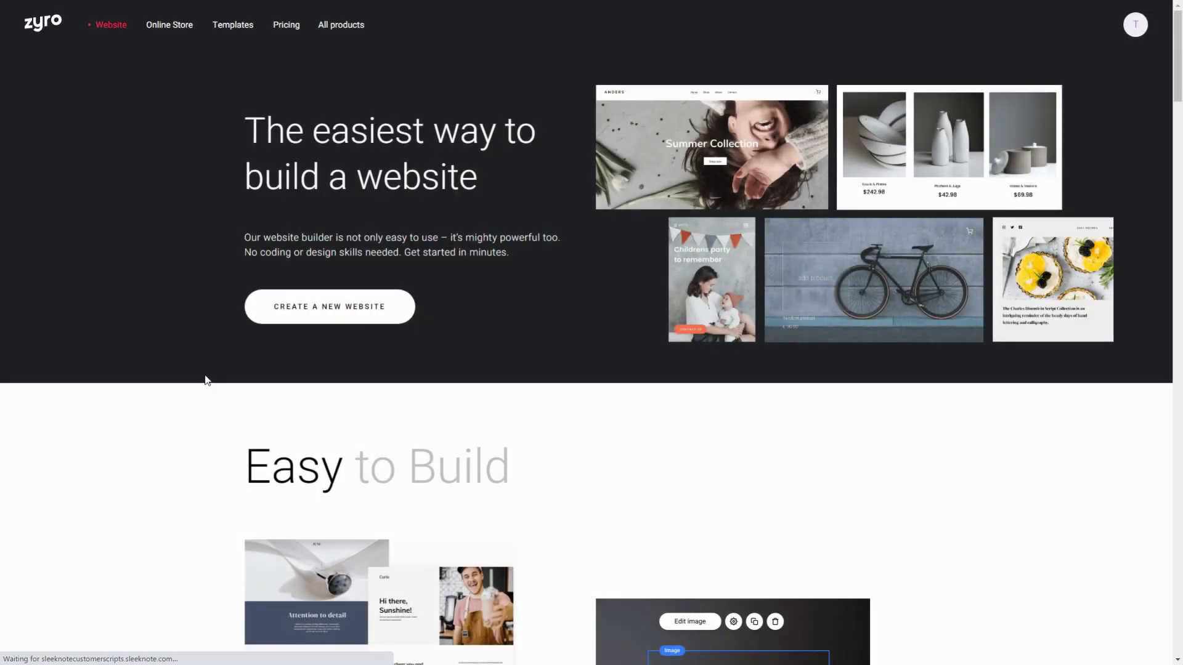
Scroll down through the Zyro page sections.
scroll(207, 380, down, 6)
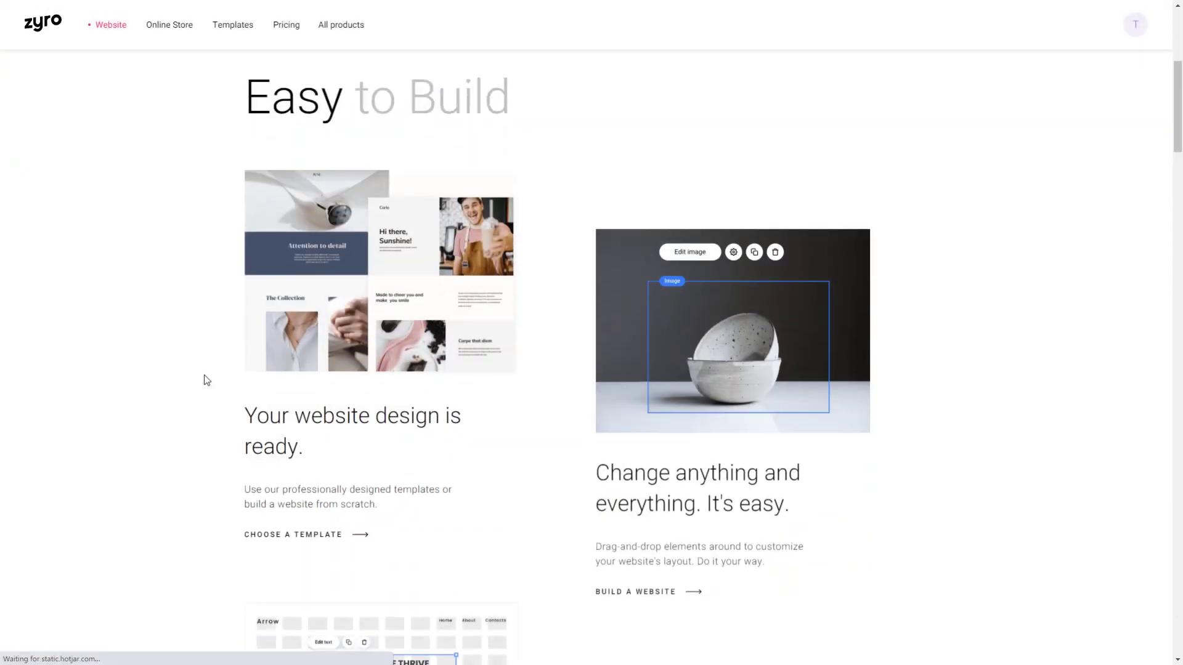
scroll(206, 380, down, 10)
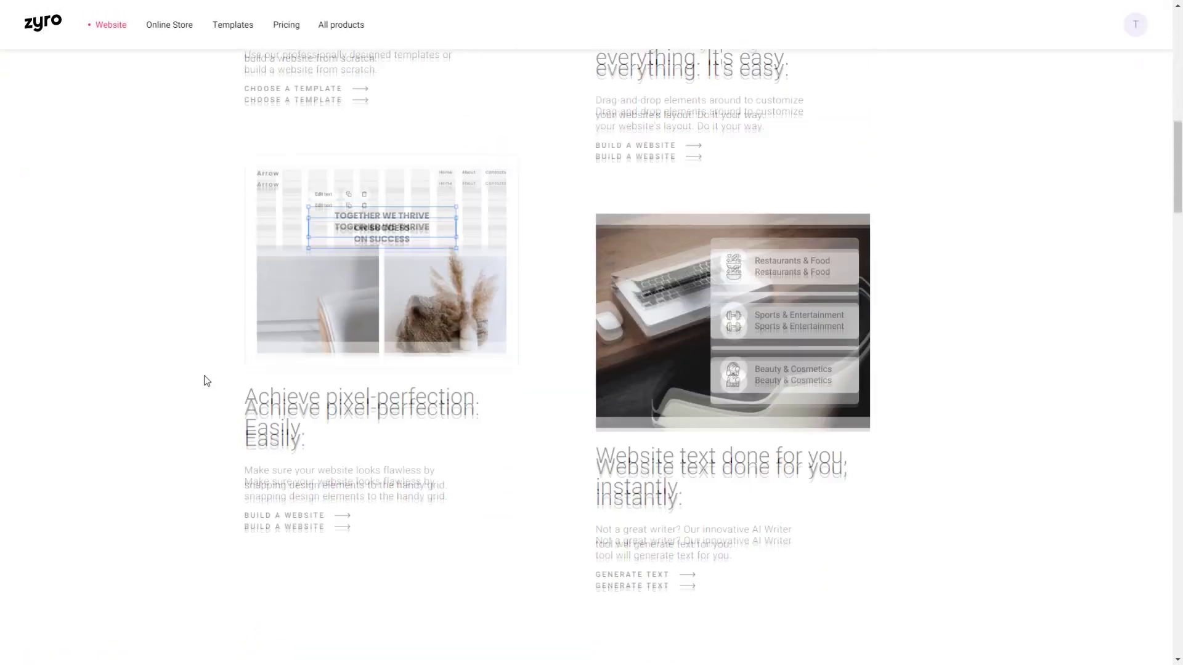
scroll(207, 380, down, 7)
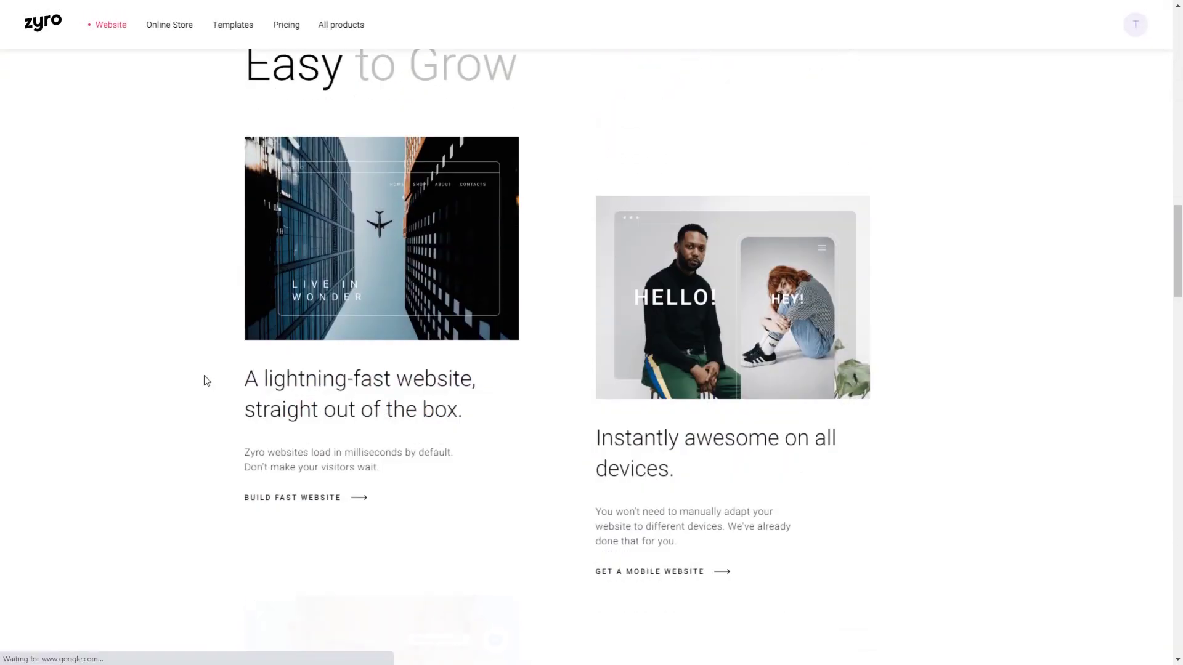
scroll(207, 380, down, 4)
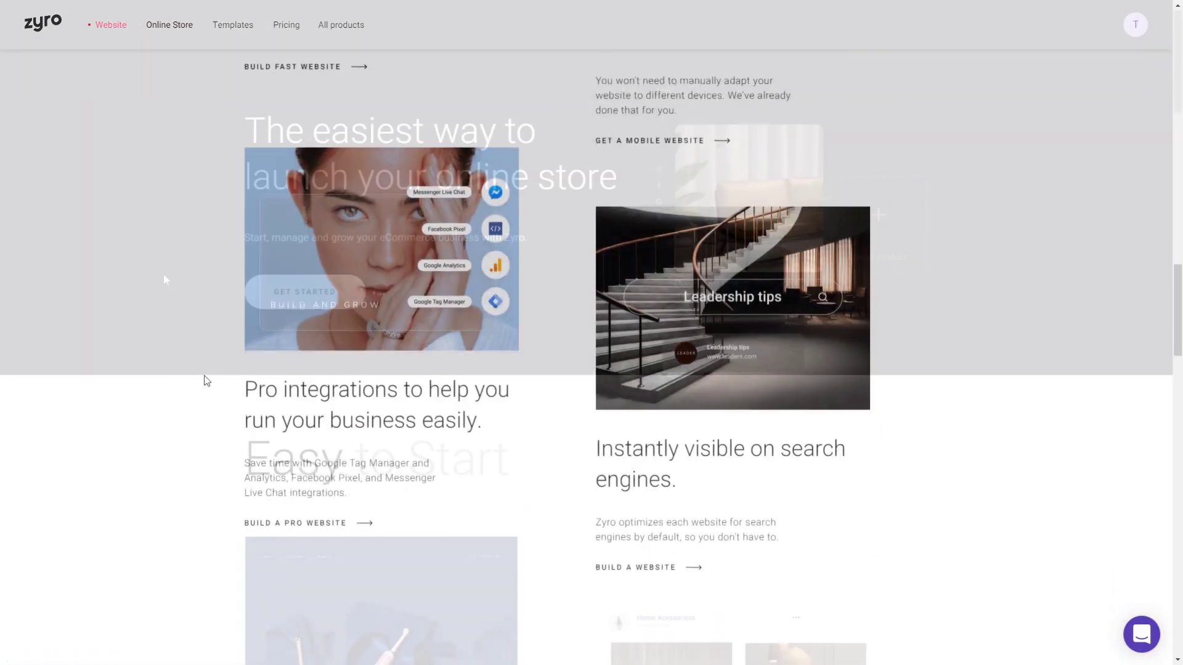
scroll(163, 276, down, 12)
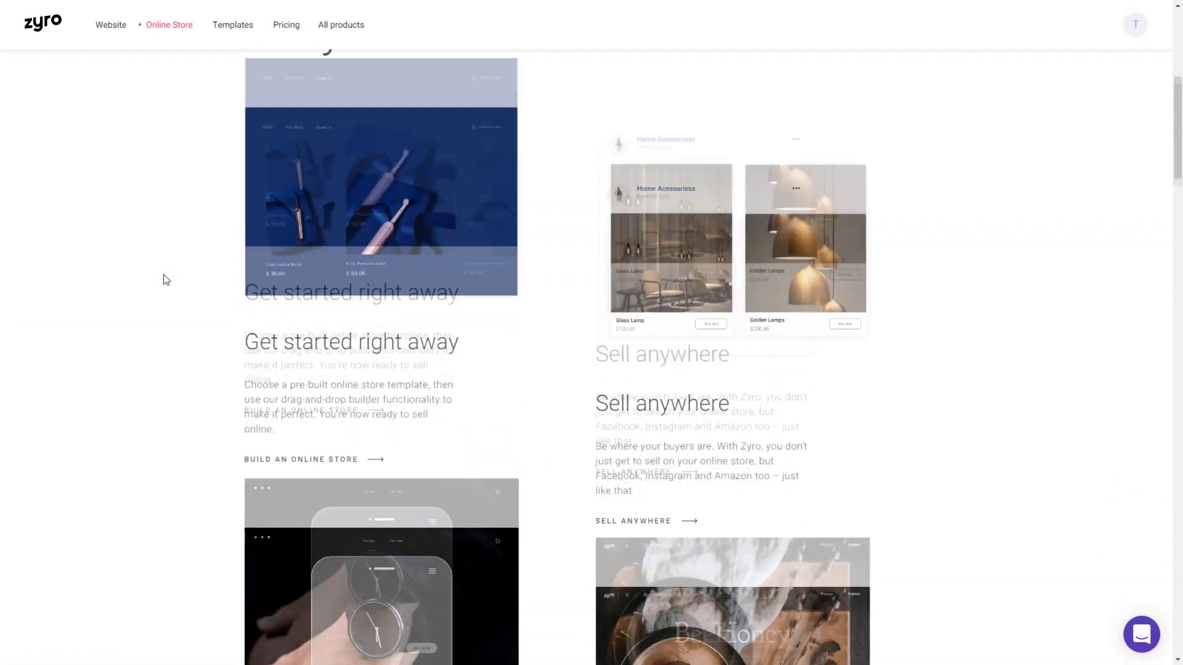
scroll(165, 279, down, 6)
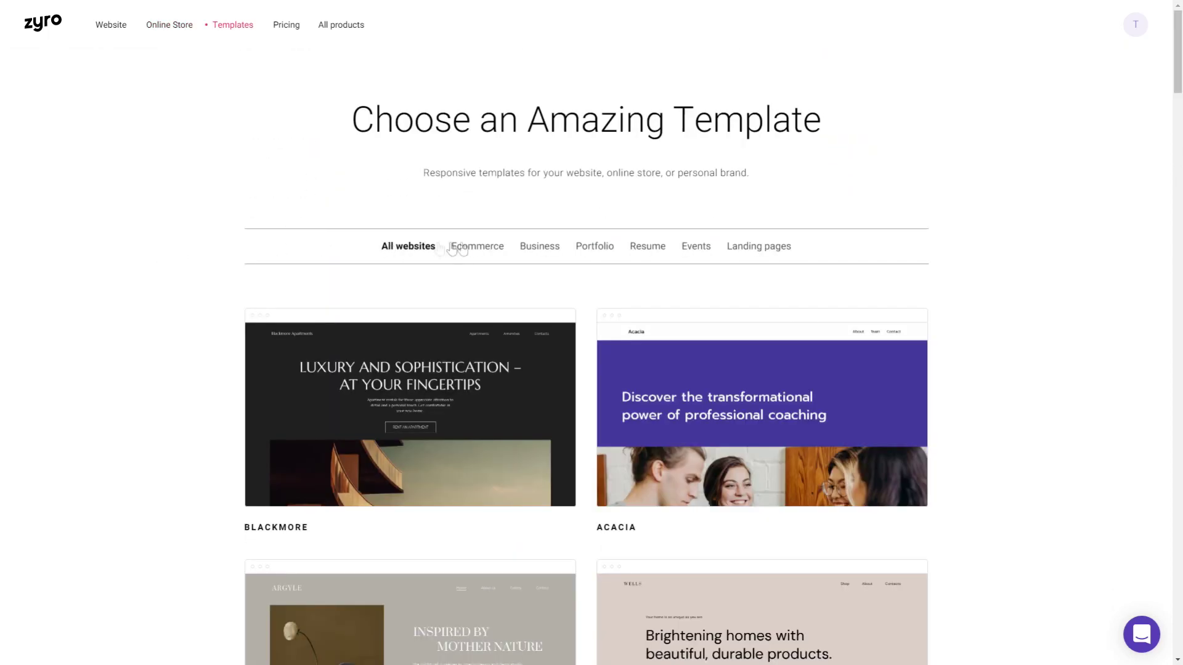
Filter the templates by Ecommerce, Business, Portfolio, then Resume.
click(481, 247)
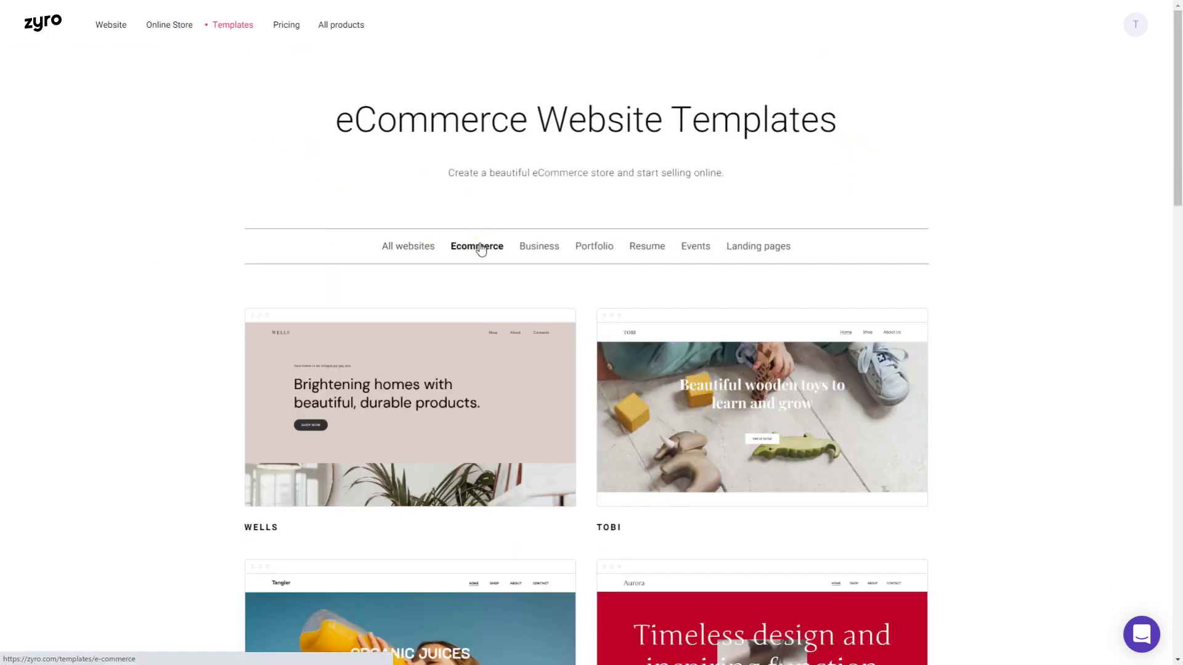
click(537, 249)
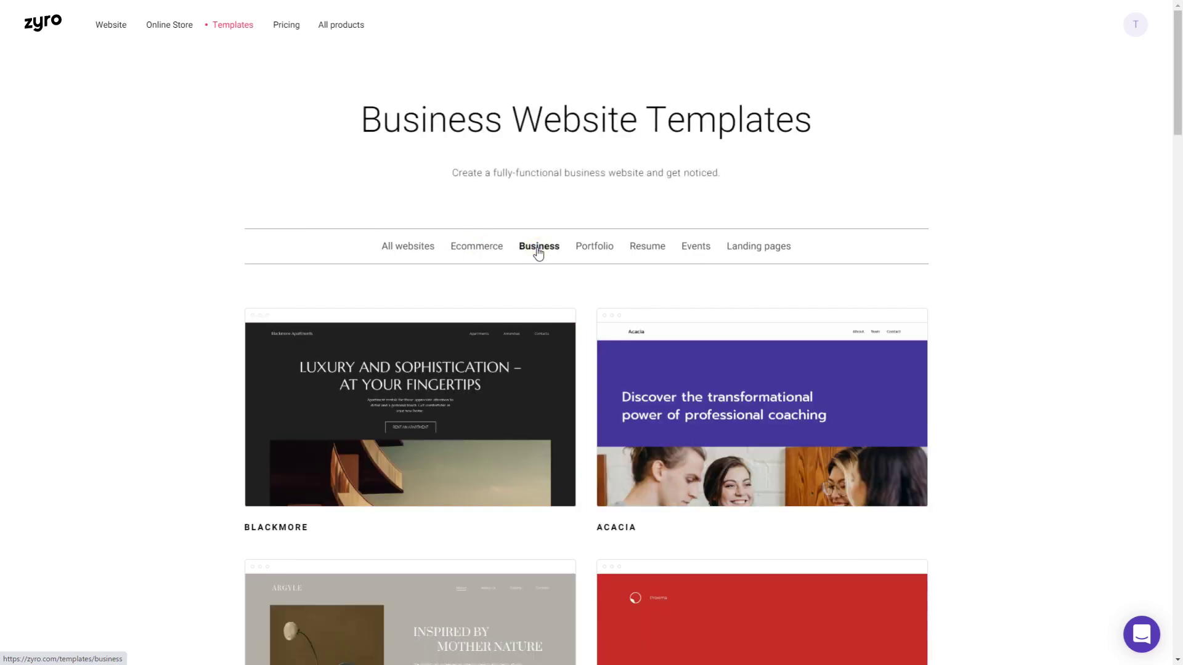
click(590, 251)
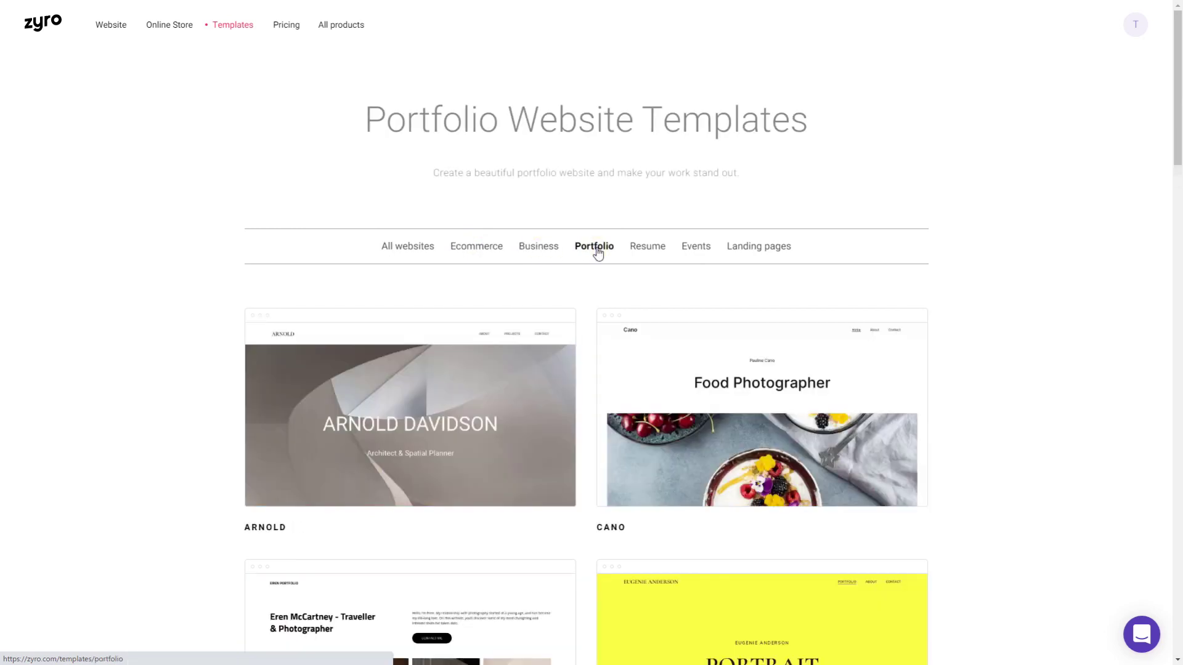
click(651, 252)
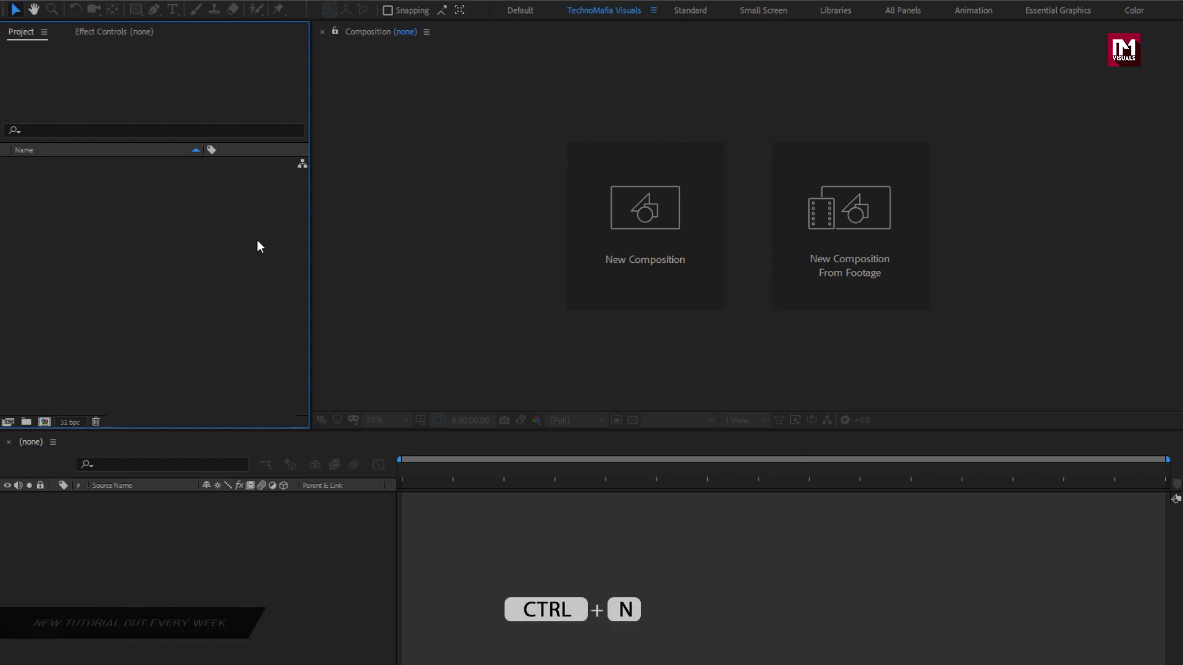
Create a 1920×1080, 30 fps, 5-second composition named Text_1.
click(597, 207)
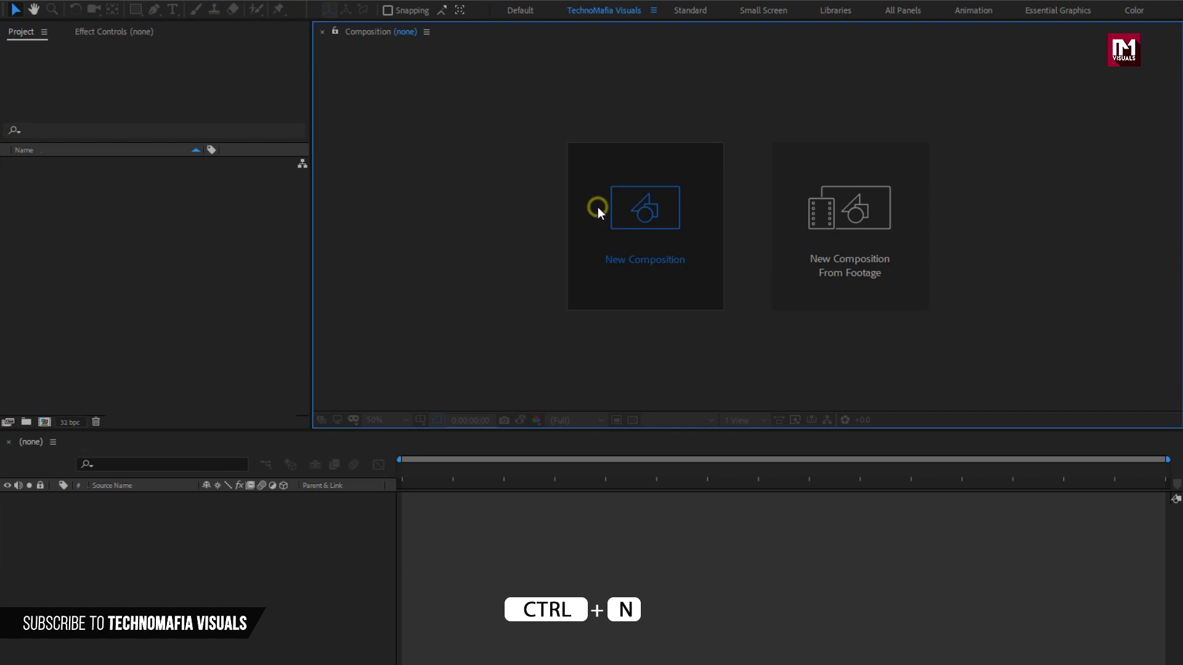
text(Text_1)
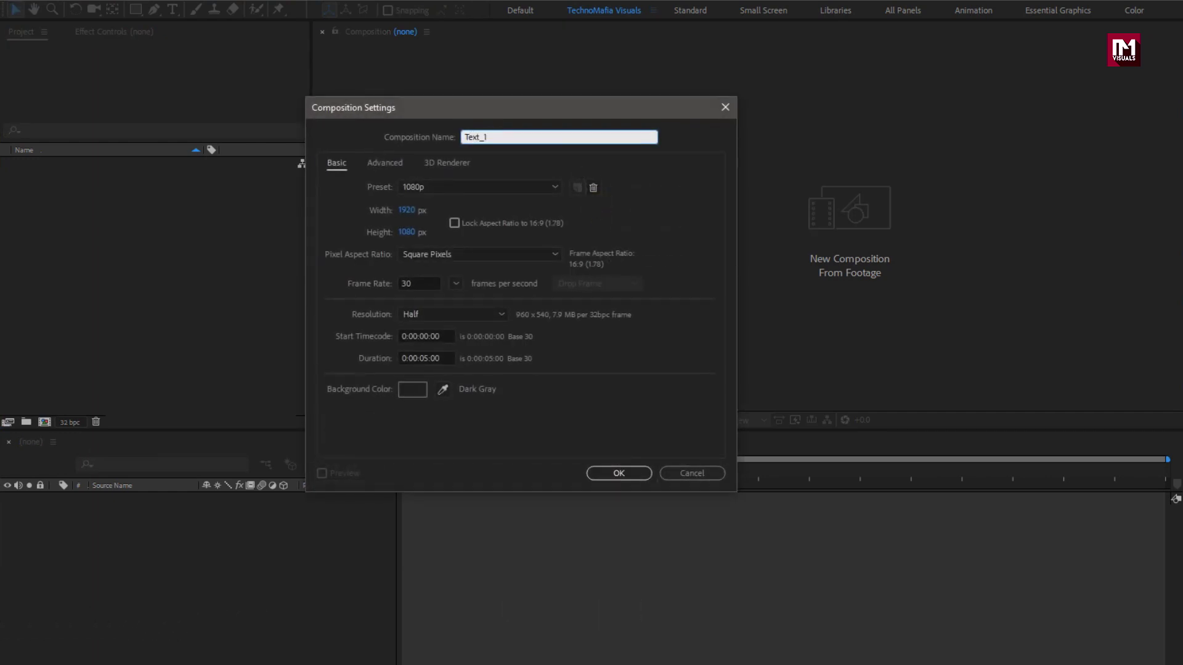
click(608, 472)
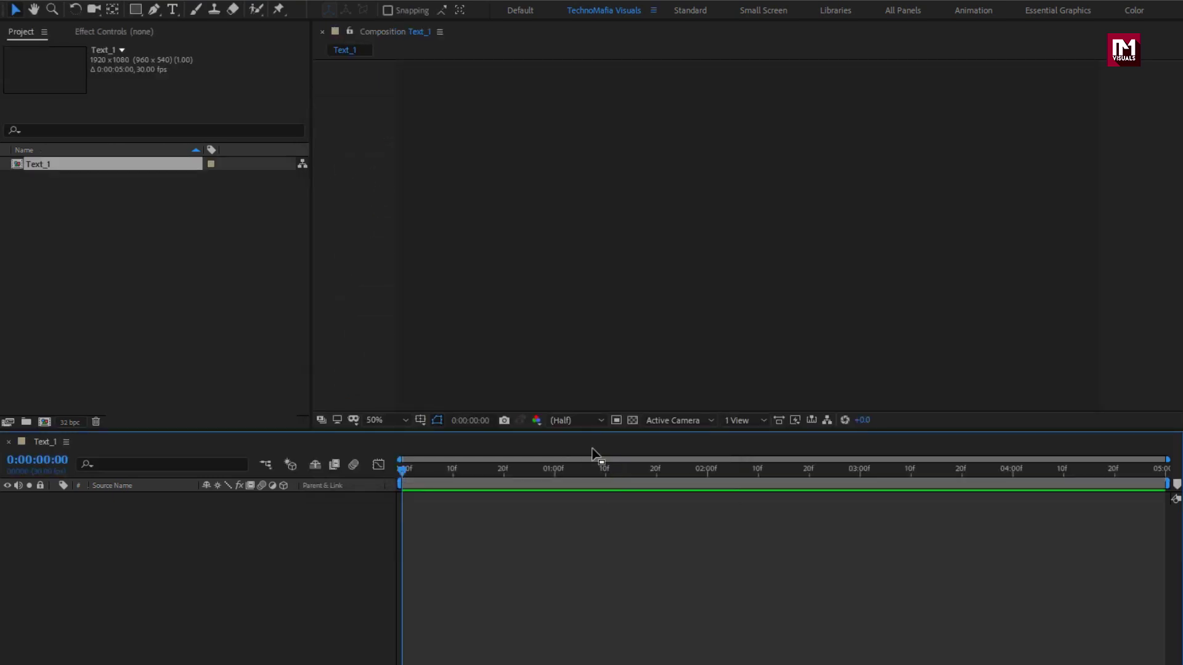
Add a white '50K+' text layer in UniSans Regular at 80 px and select it.
click(173, 9)
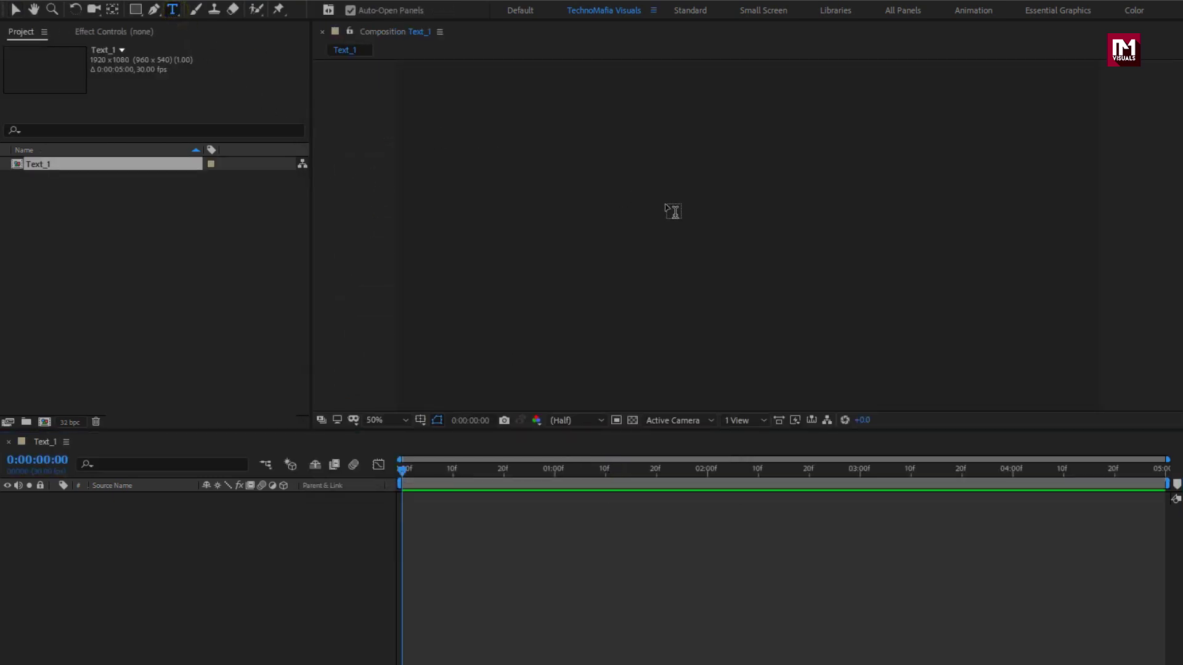
click(685, 223)
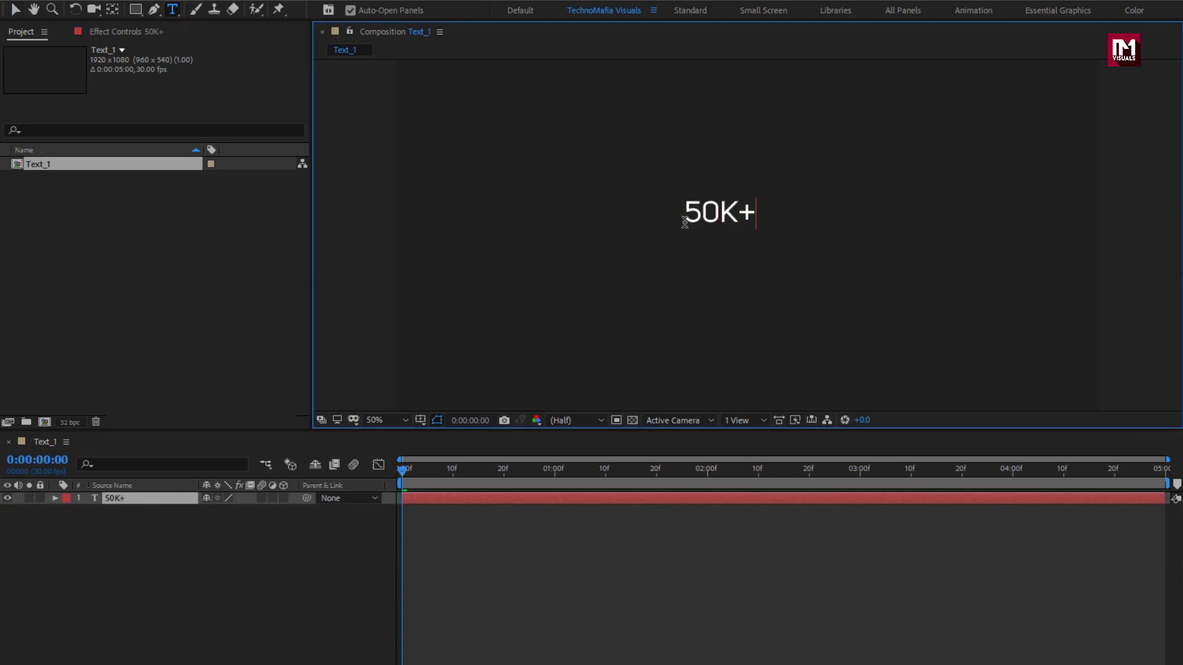
key(Escape)
key(period)
key(v)
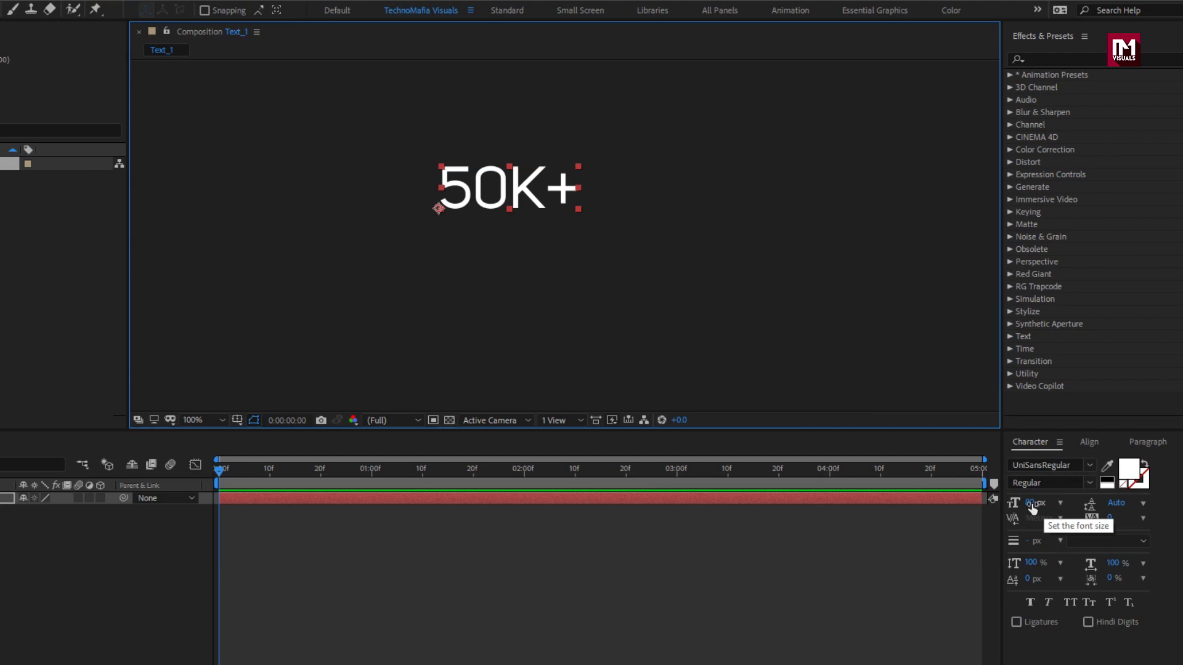
key(comma)
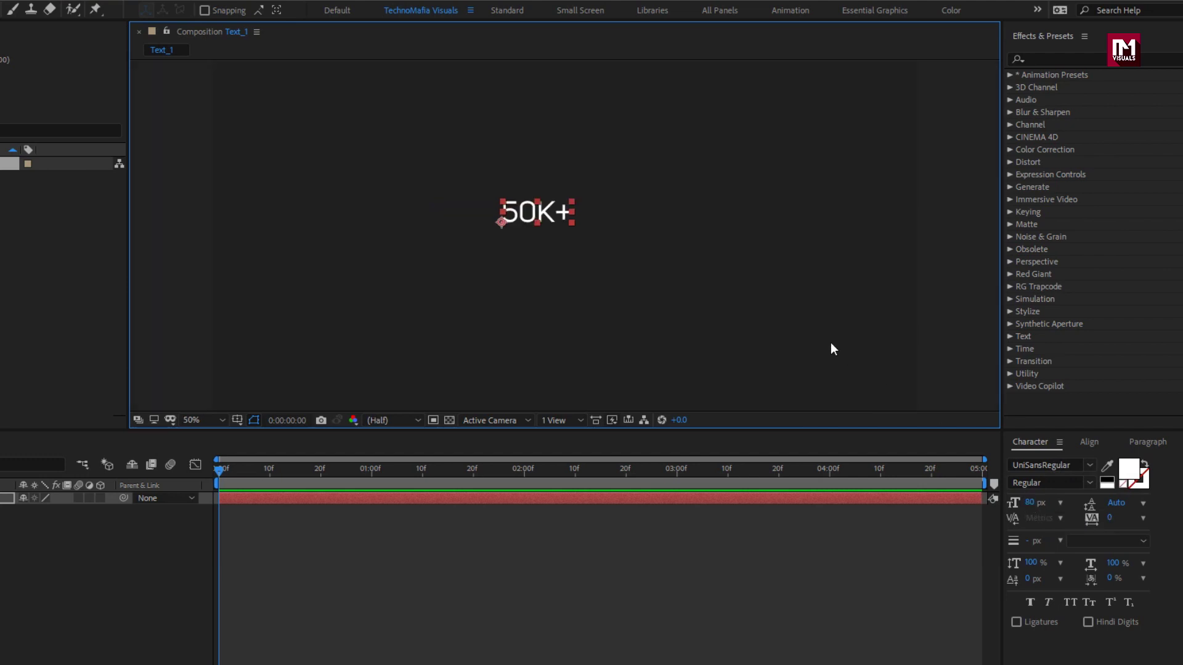
click(114, 497)
Duplicate the 50K+ layer and move the copy down beneath it.
key(ctrl+d)
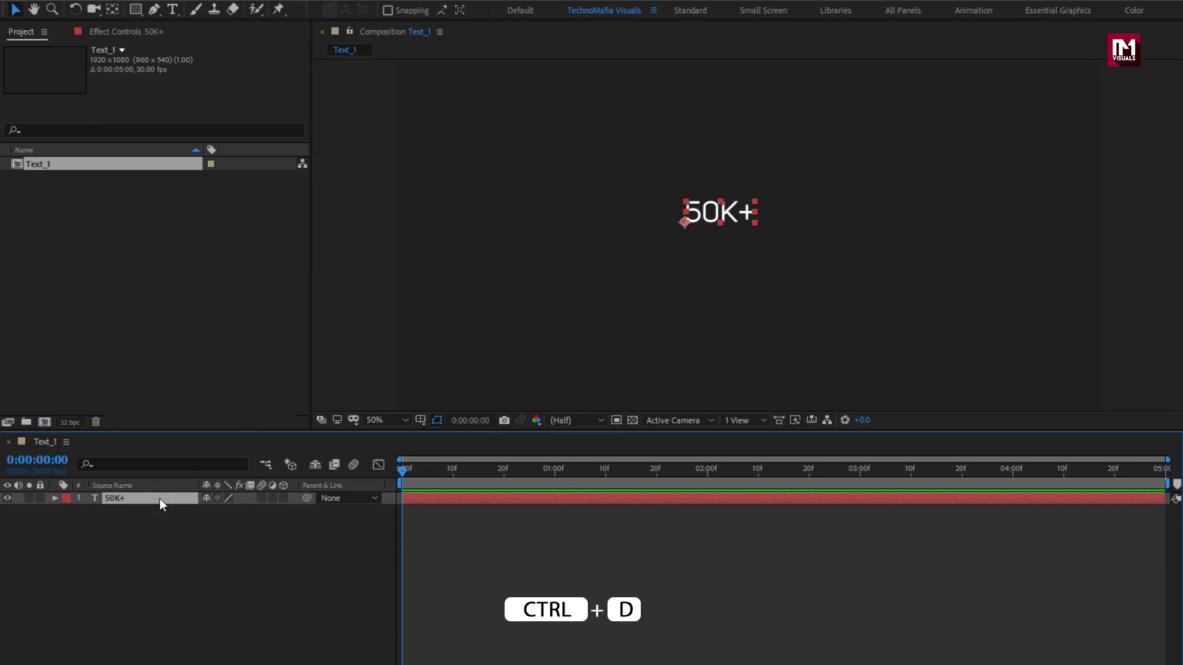
key(ctrl+d)
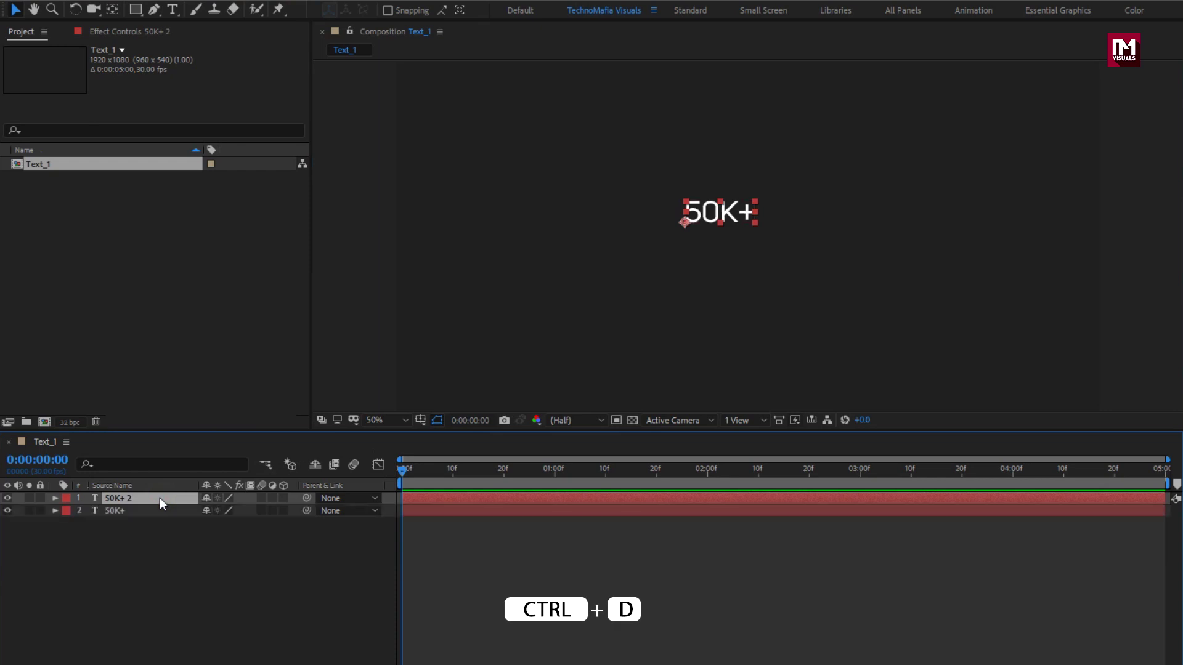
key(p)
drag(232, 510, 297, 505)
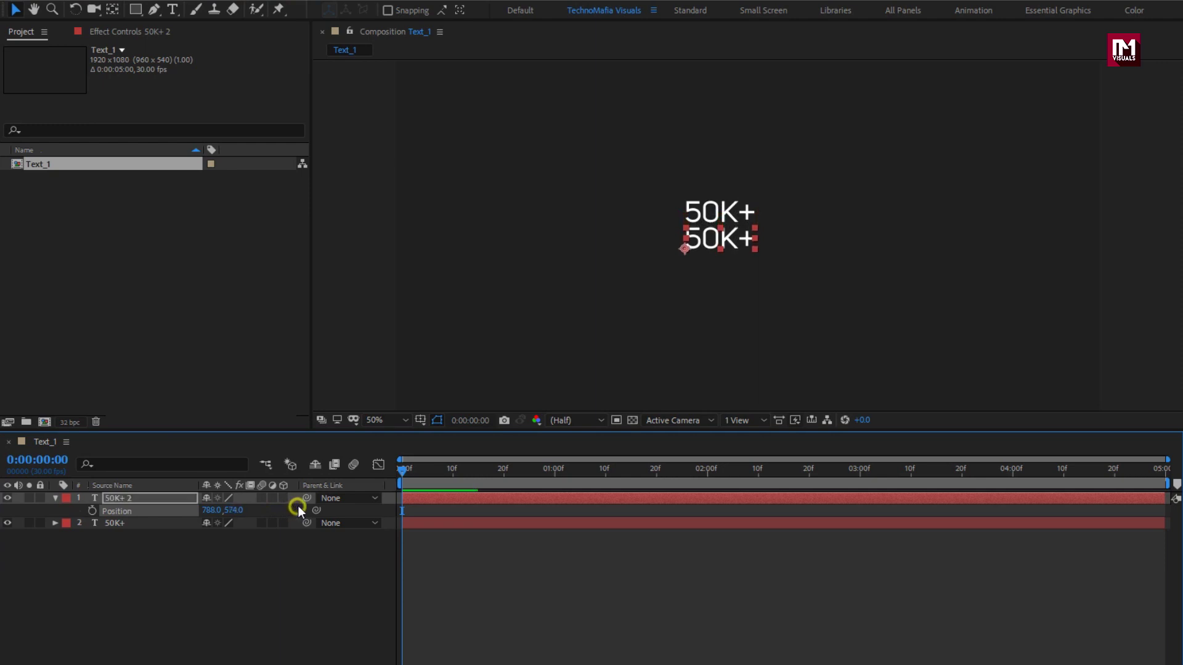
Retype the duplicate as 'SUBSCRIBERS' and deselect the layers.
double_click(124, 498)
text(SUBSCRIBERS)
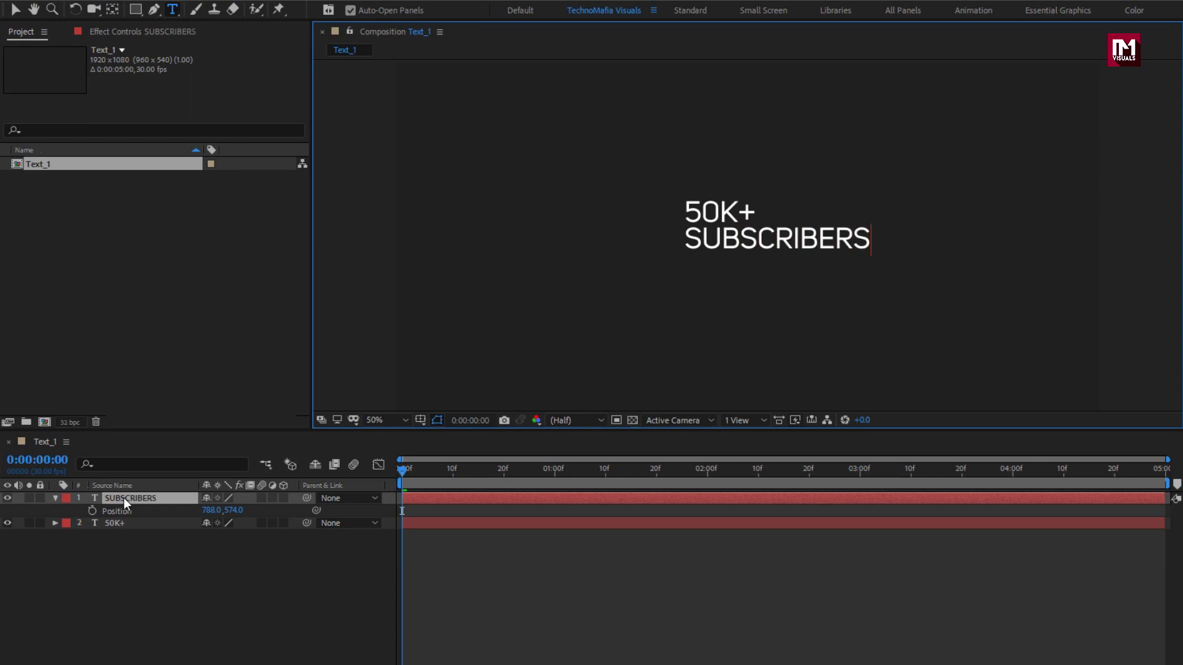
key(Escape)
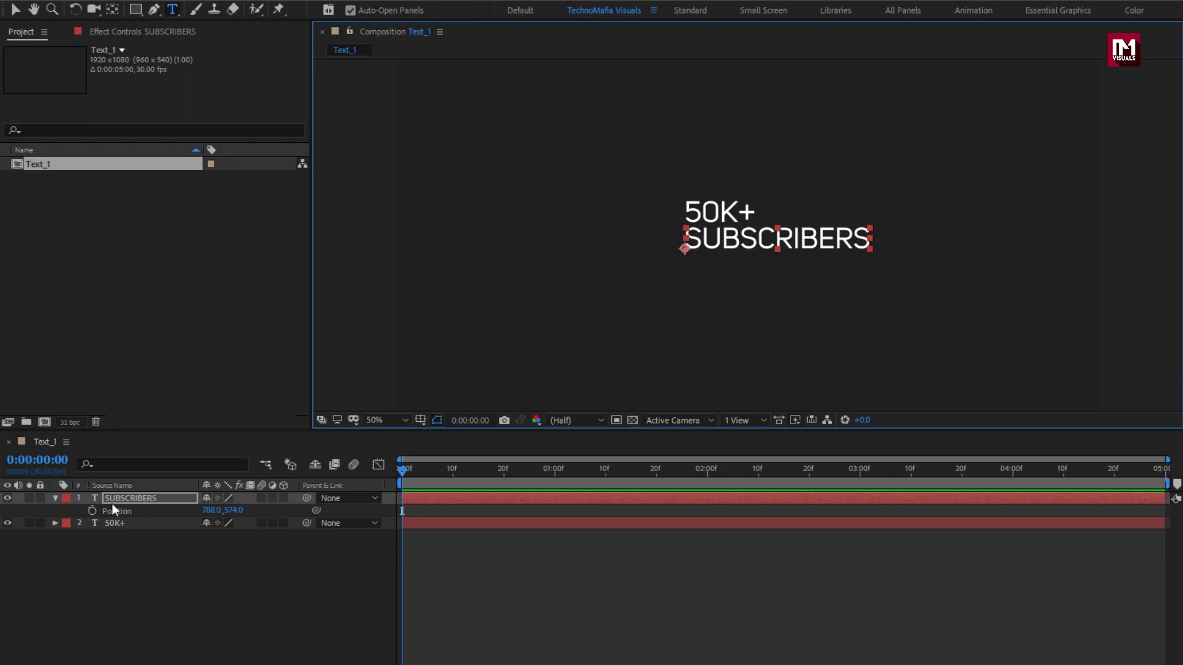
click(55, 498)
click(82, 536)
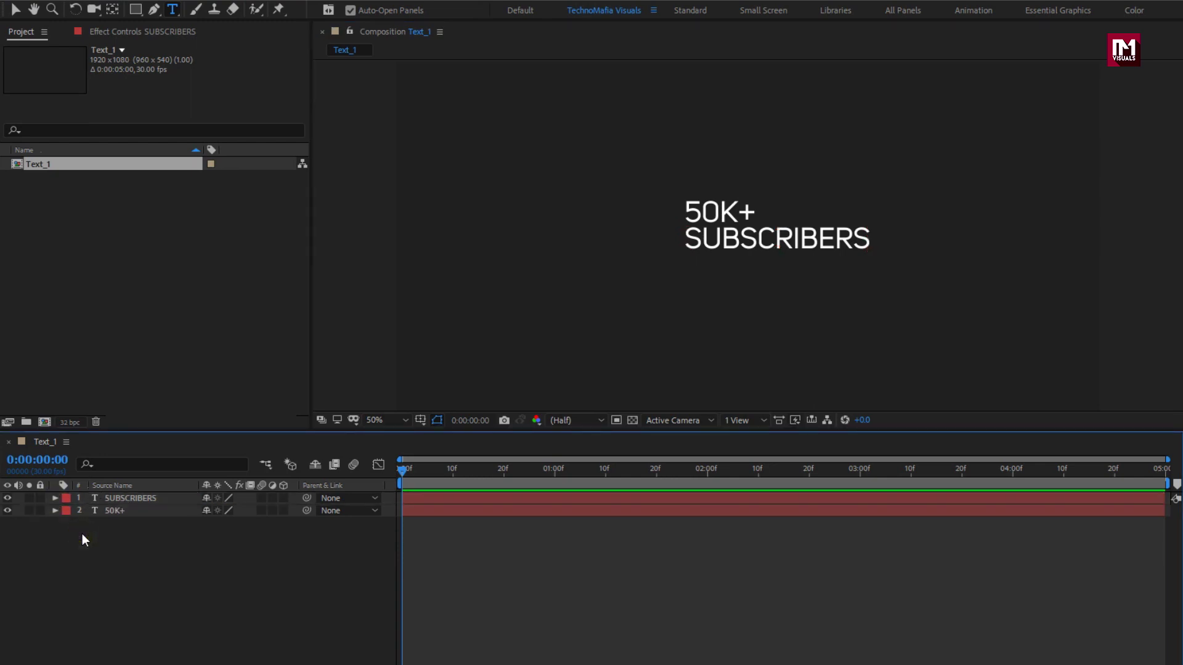
Set the Rectangle tool to a solid red fill with no stroke.
click(134, 11)
click(374, 11)
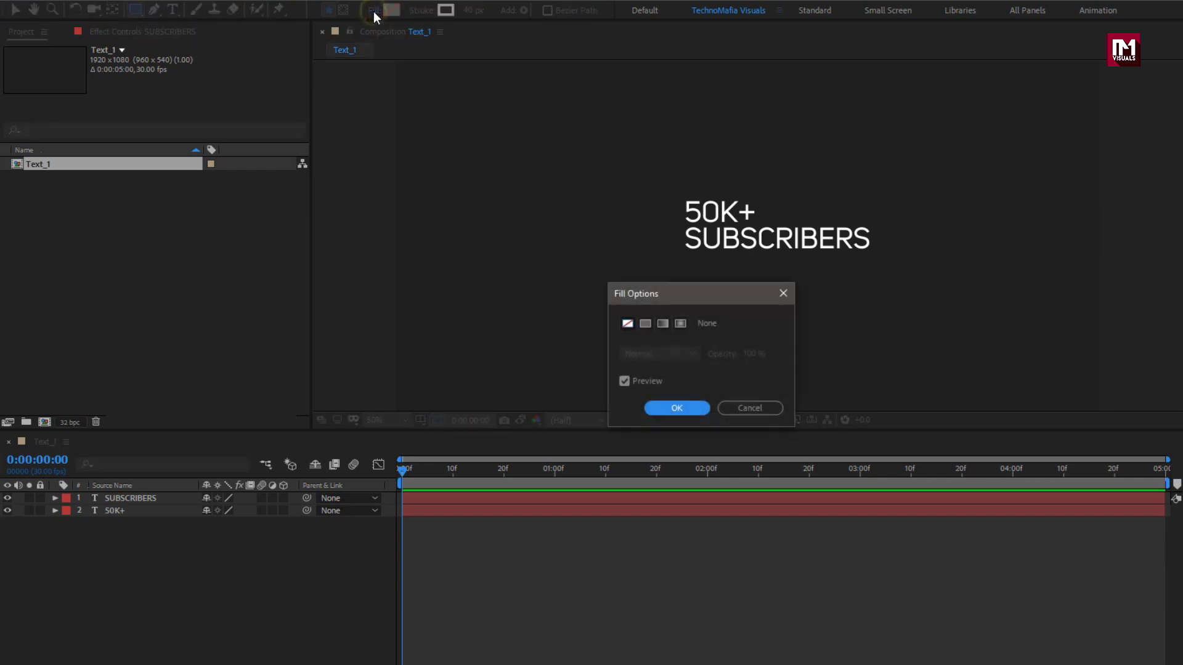
click(645, 323)
click(675, 408)
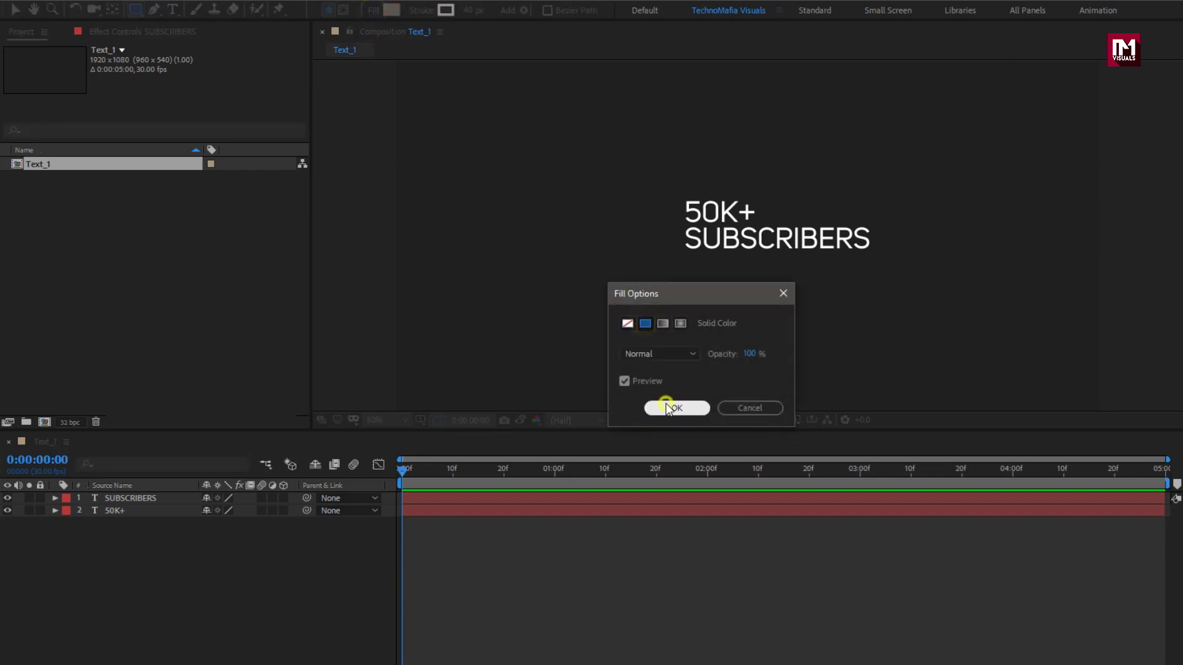
click(422, 11)
click(627, 324)
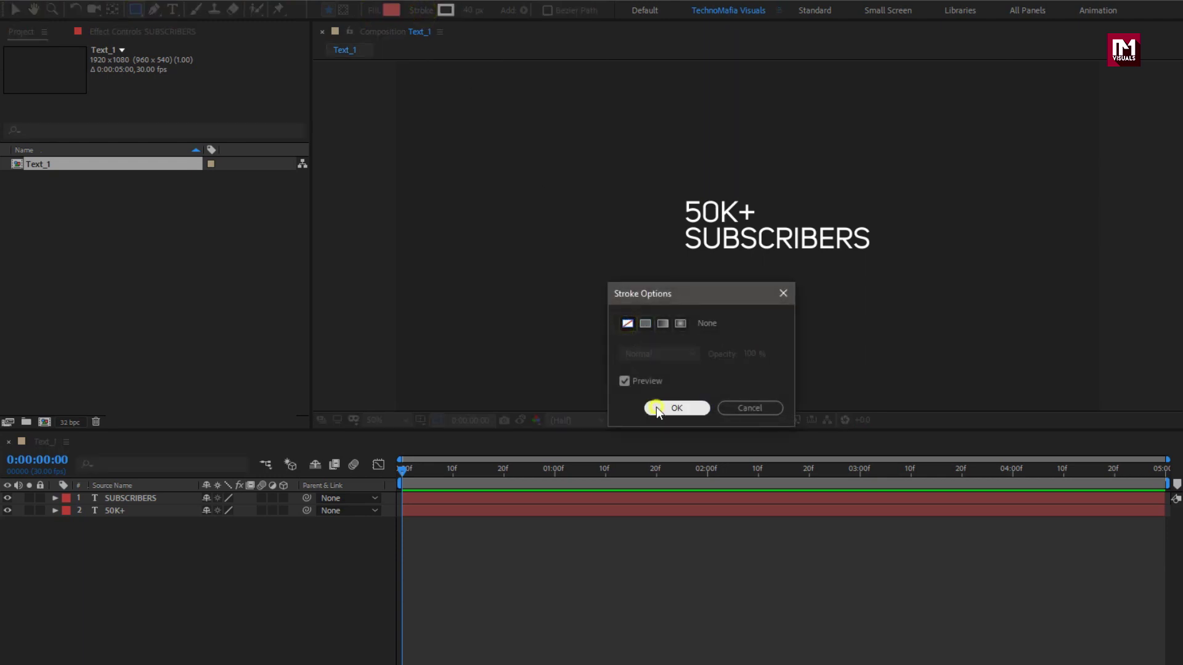
click(676, 408)
Draw a red rectangle bar above the 50K+ text at 100% zoom.
key(/)
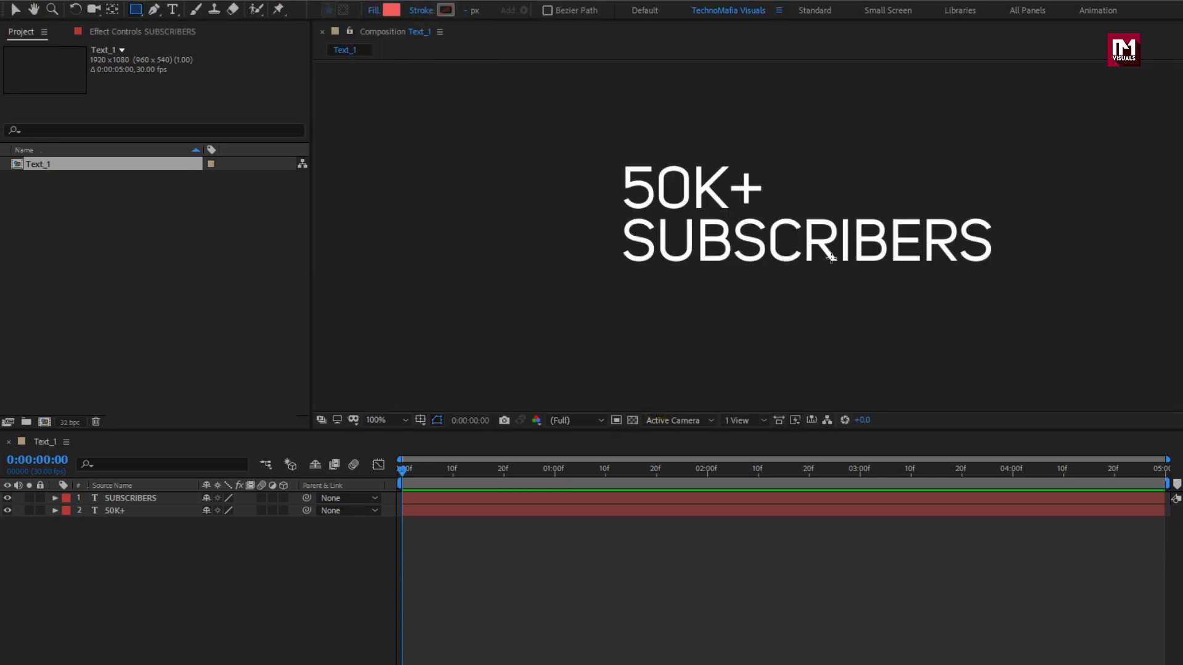
key(h)
drag(843, 233, 667, 264)
key(q)
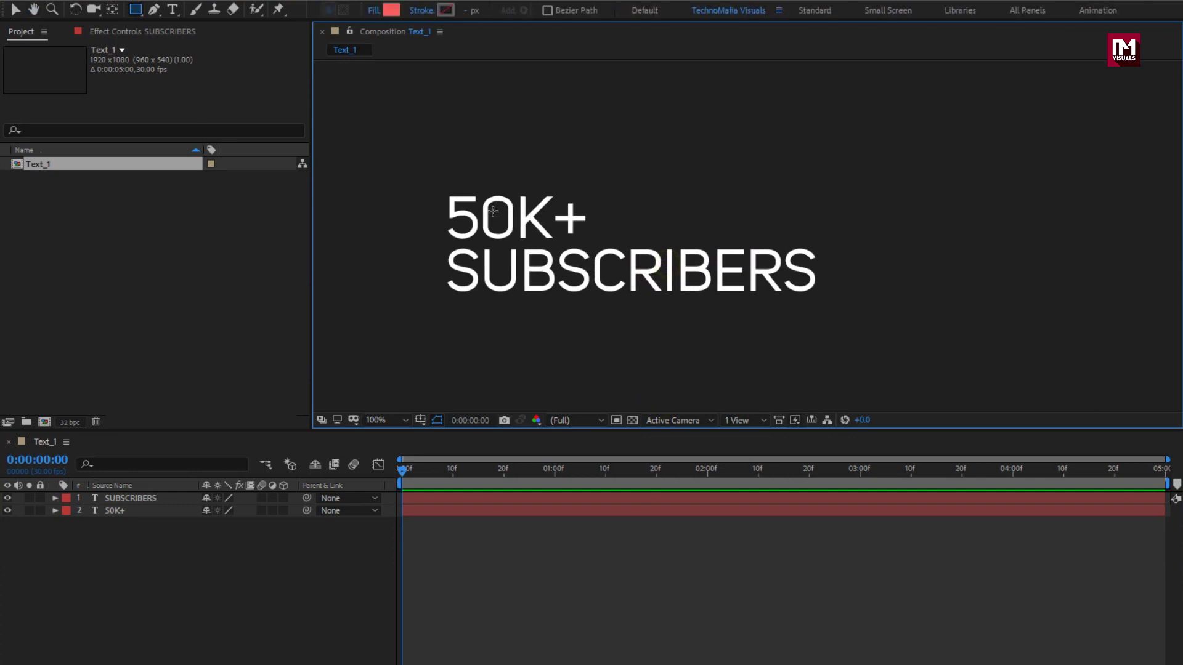
drag(440, 187, 990, 240)
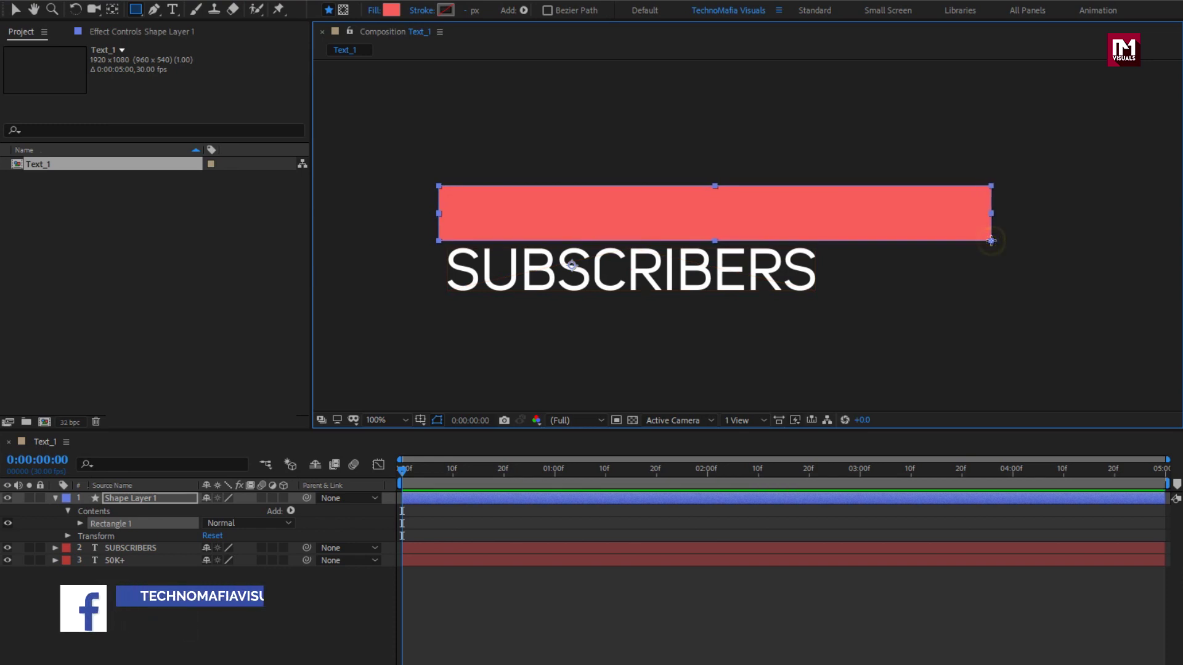
Move Shape Layer 1 below SUBSCRIBERS, alpha-matte 50K+ to it, and draw a rectangle over SUBSCRIBERS.
click(54, 497)
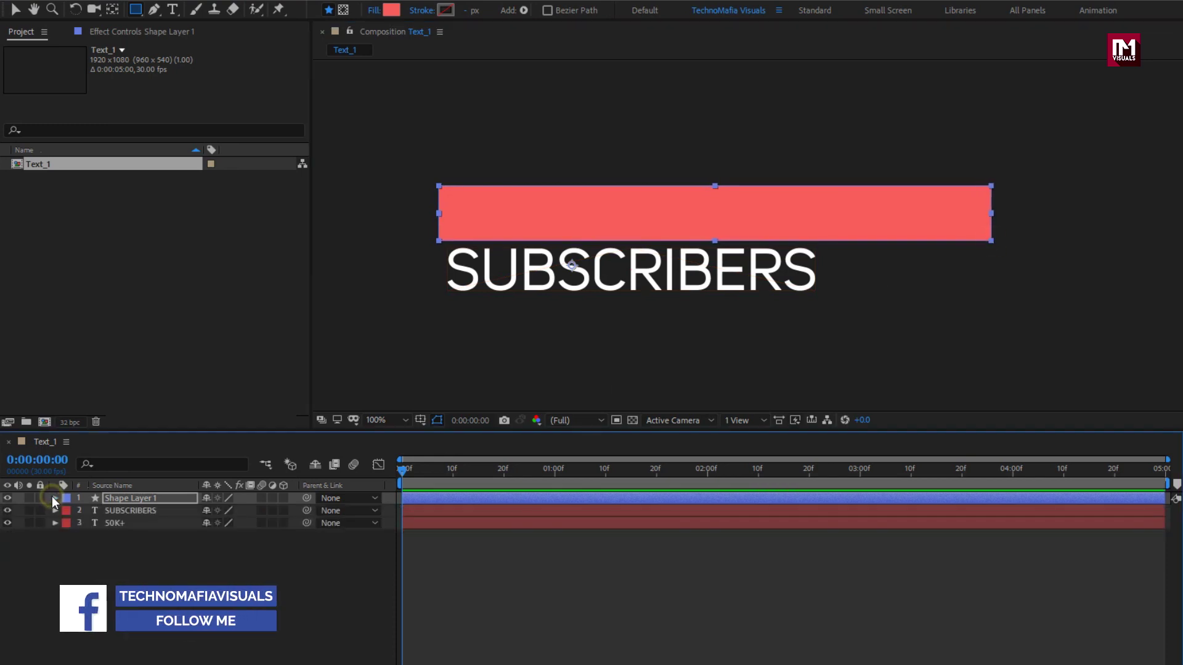
click(129, 498)
drag(128, 498, 128, 515)
click(123, 521)
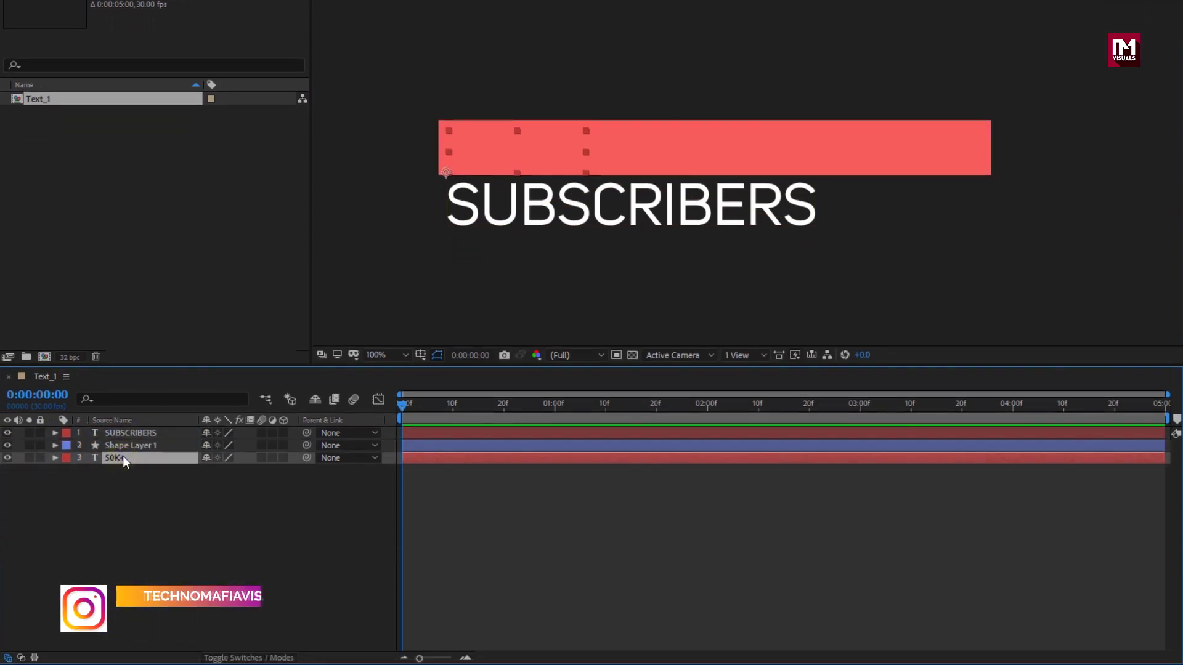
click(254, 658)
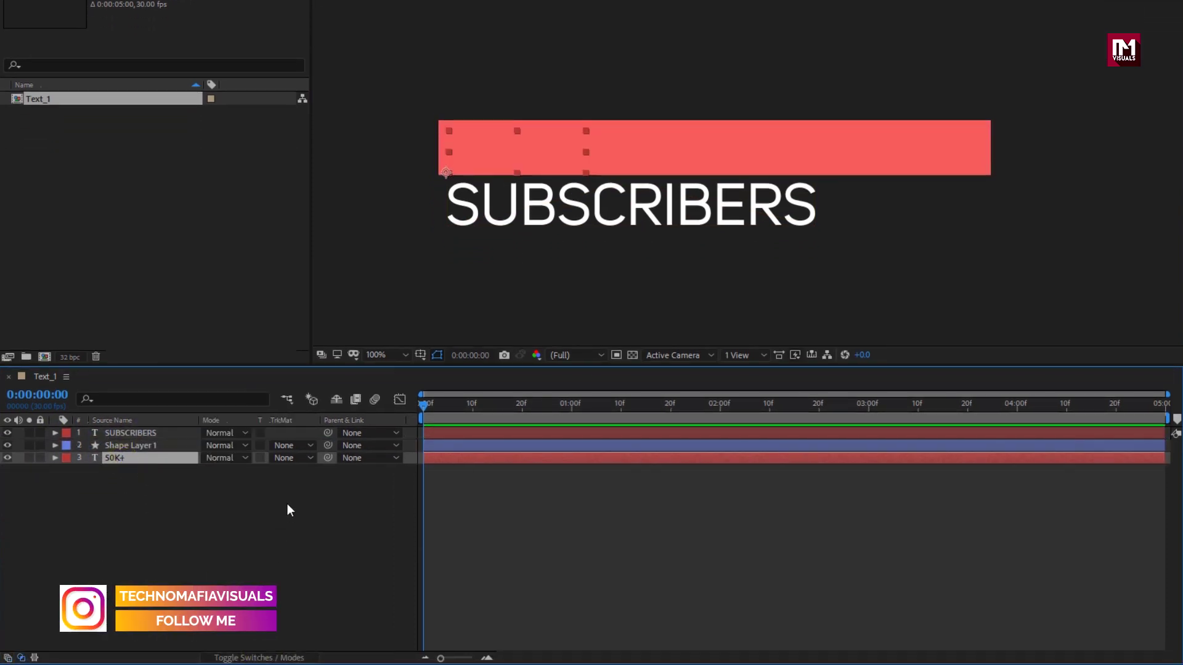
click(283, 459)
click(293, 492)
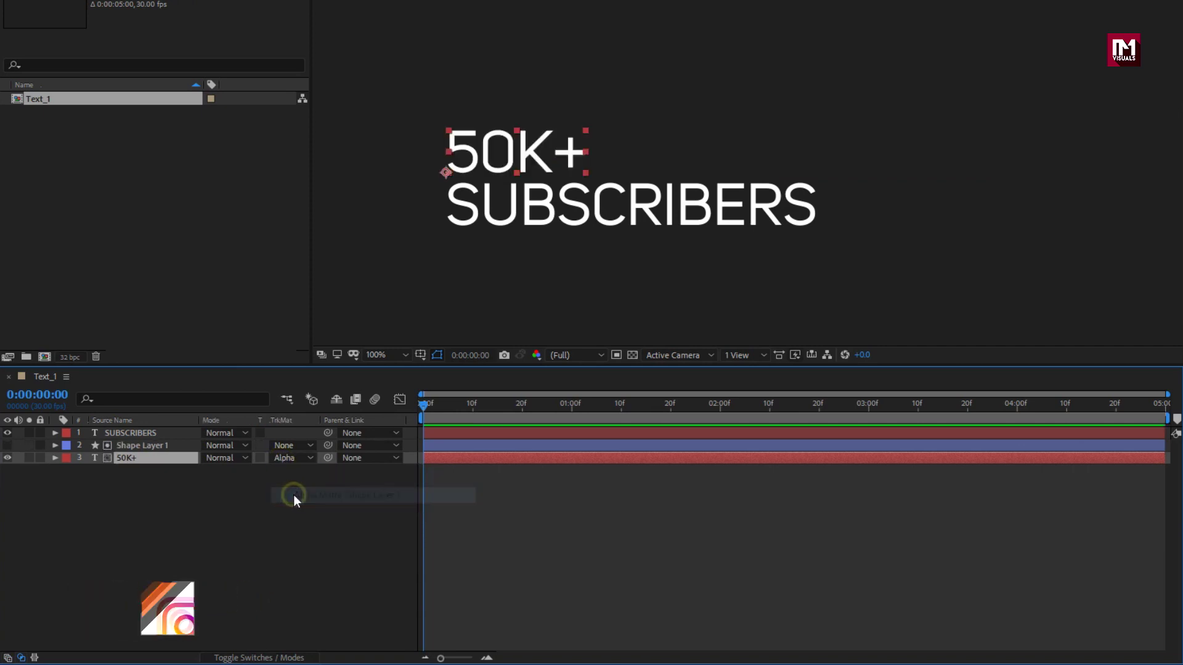
click(224, 499)
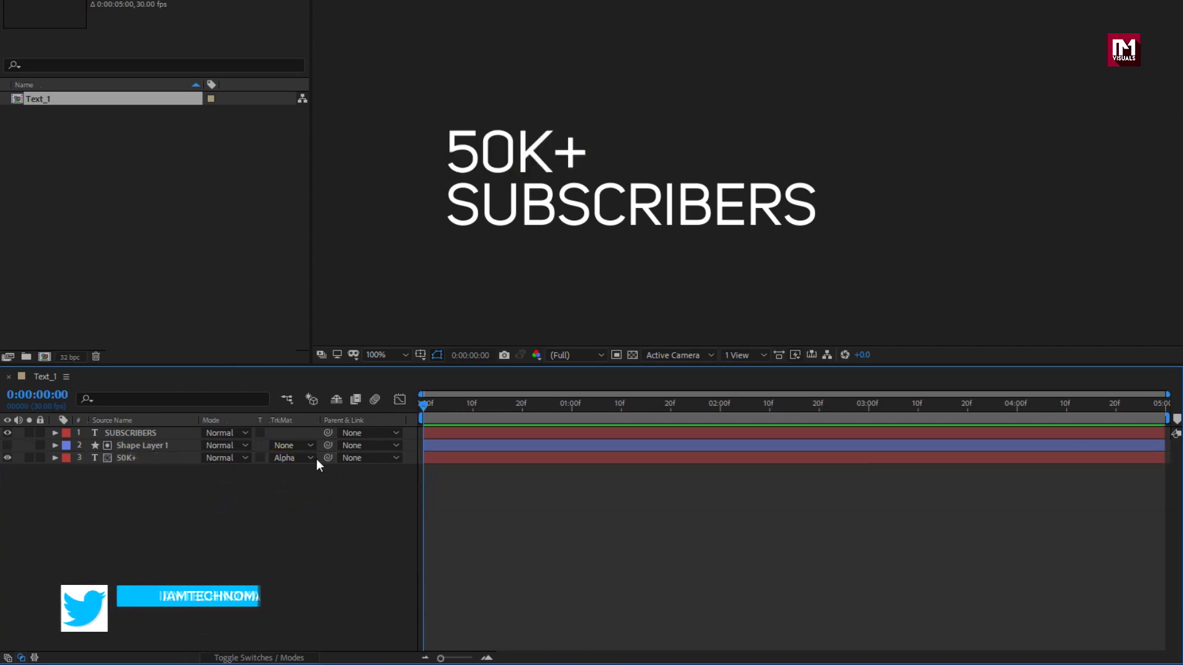
drag(440, 179, 904, 240)
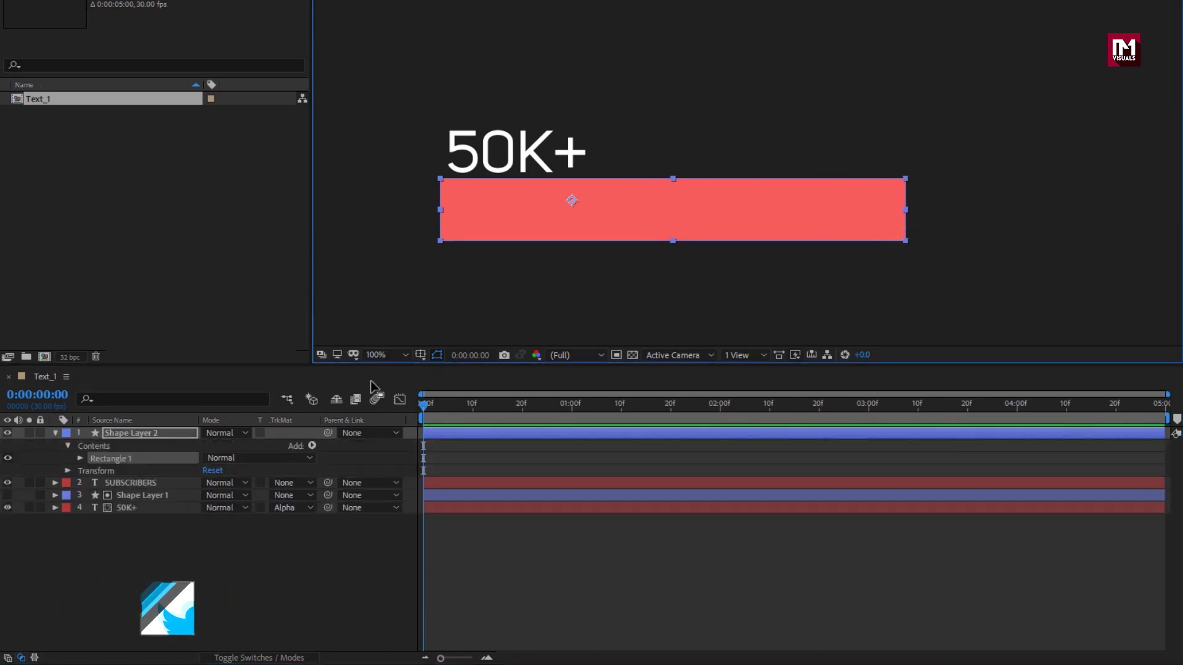
Set SUBSCRIBERS' track matte to Alpha Matte 'Shape Layer 2', then show 50K+'s Position.
click(54, 433)
click(126, 446)
click(289, 446)
click(298, 482)
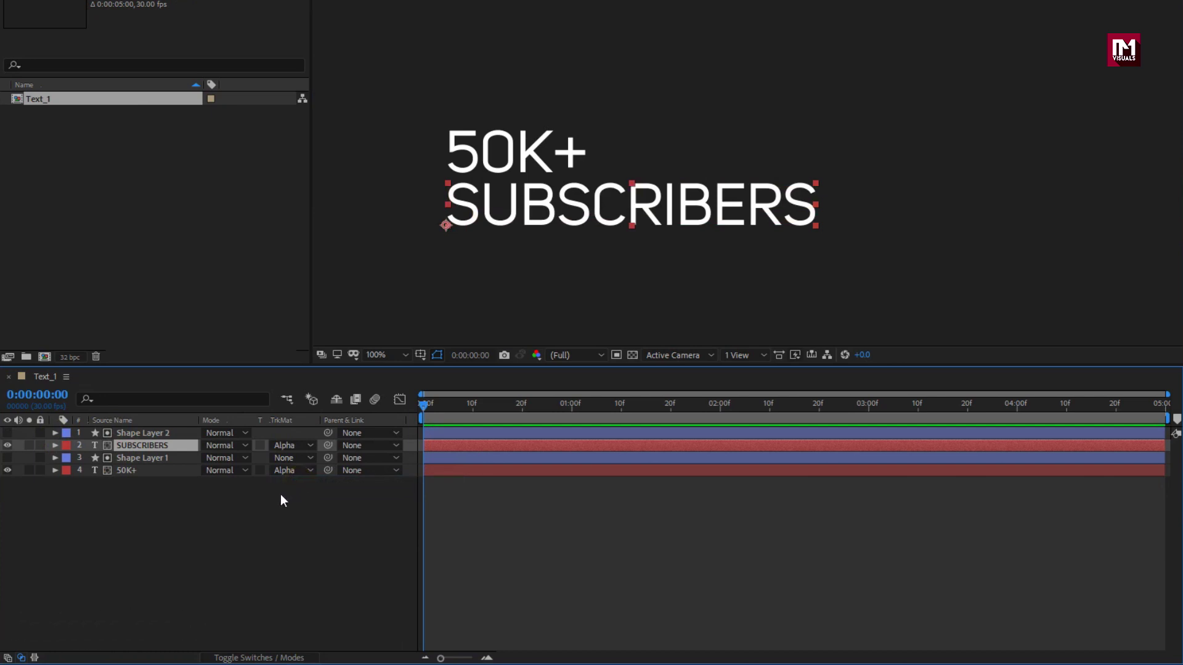
click(281, 495)
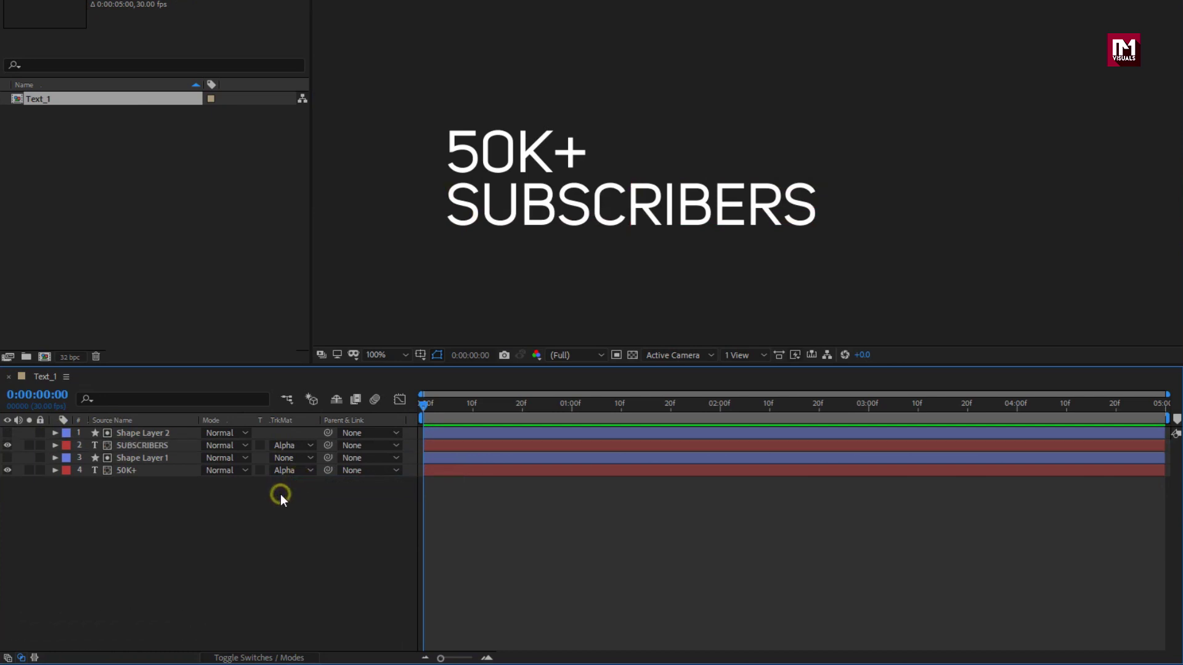
click(154, 472)
key(p)
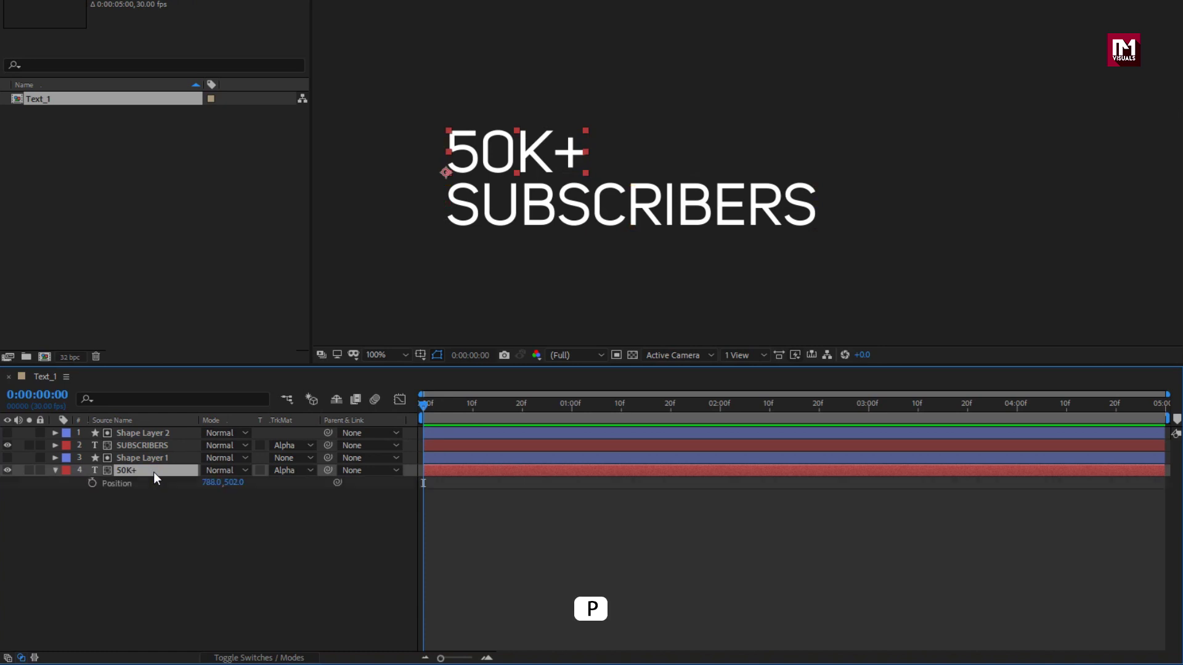
Add Position keyframes at 1:00 on both 50K+ and SUBSCRIBERS.
click(572, 405)
click(92, 483)
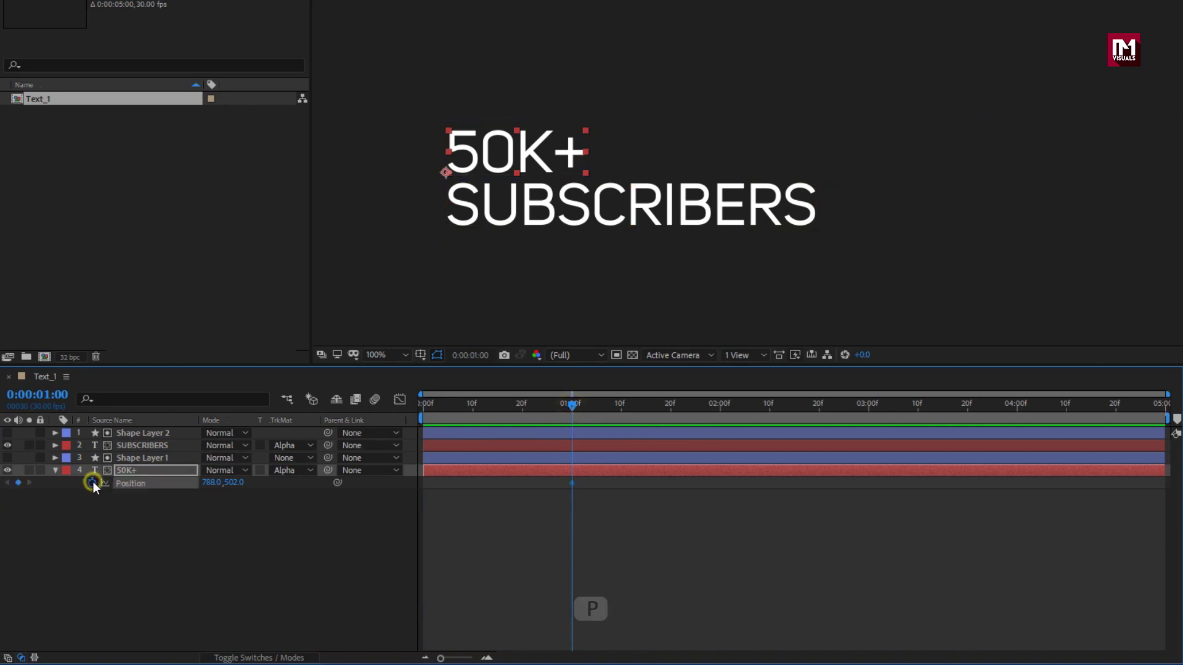
click(139, 445)
key(p)
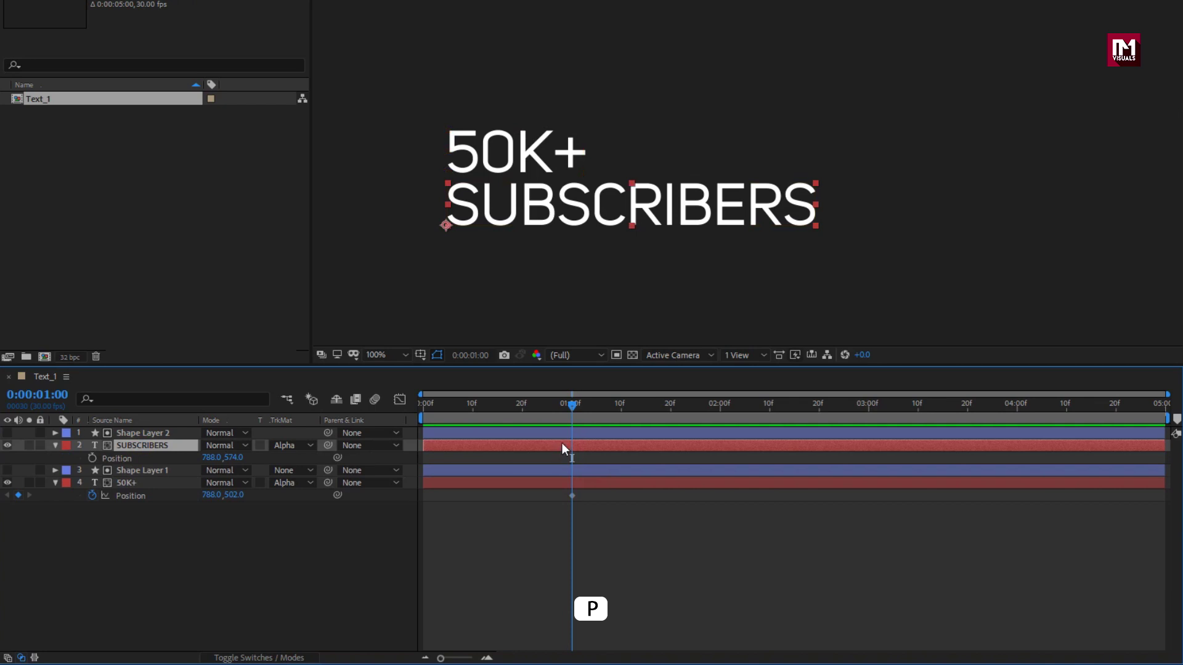
click(93, 459)
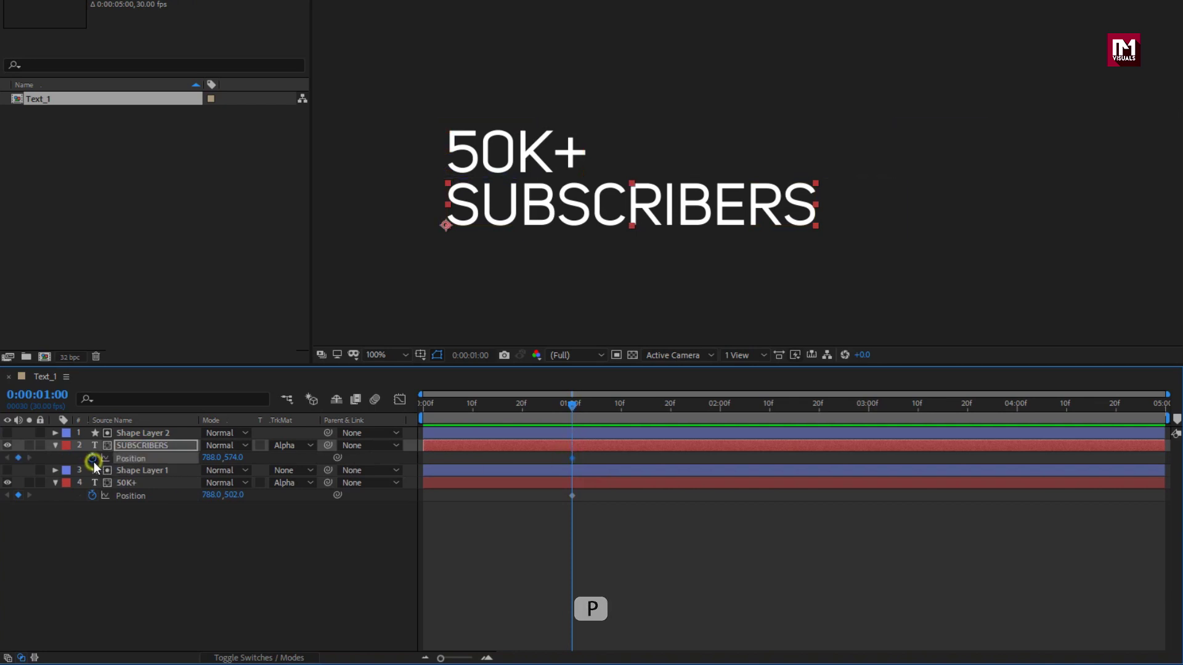
At 0:00, set SUBSCRIBERS to Y 481 and 50K+ to Y 617 so both start hidden.
click(411, 408)
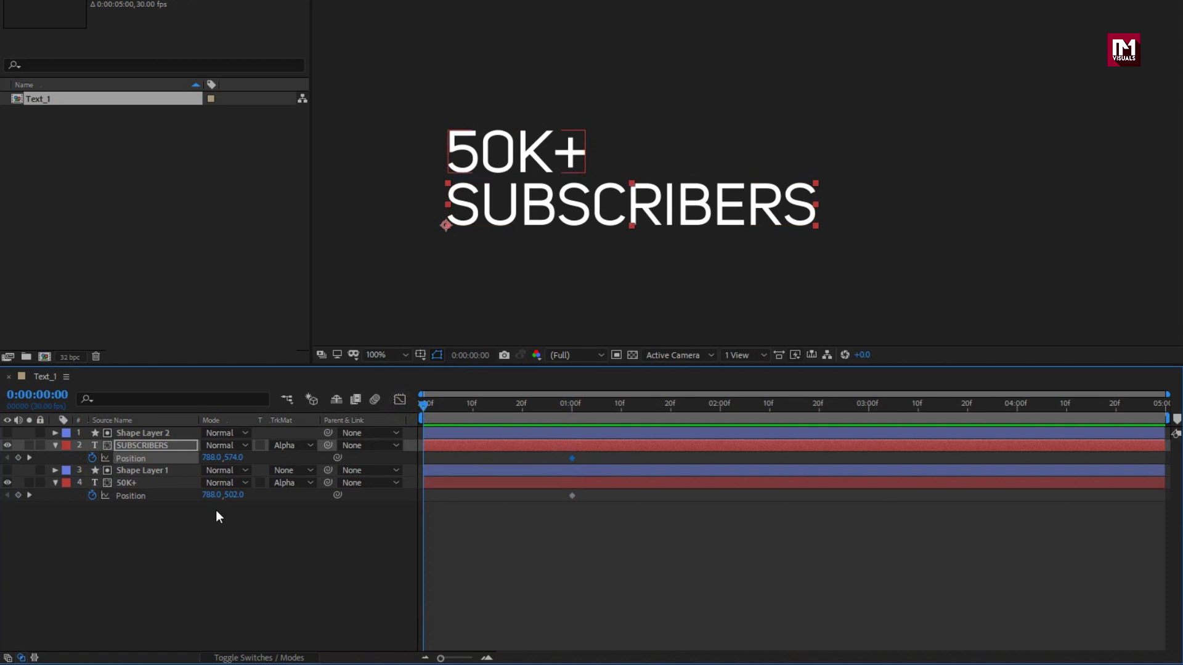
click(138, 446)
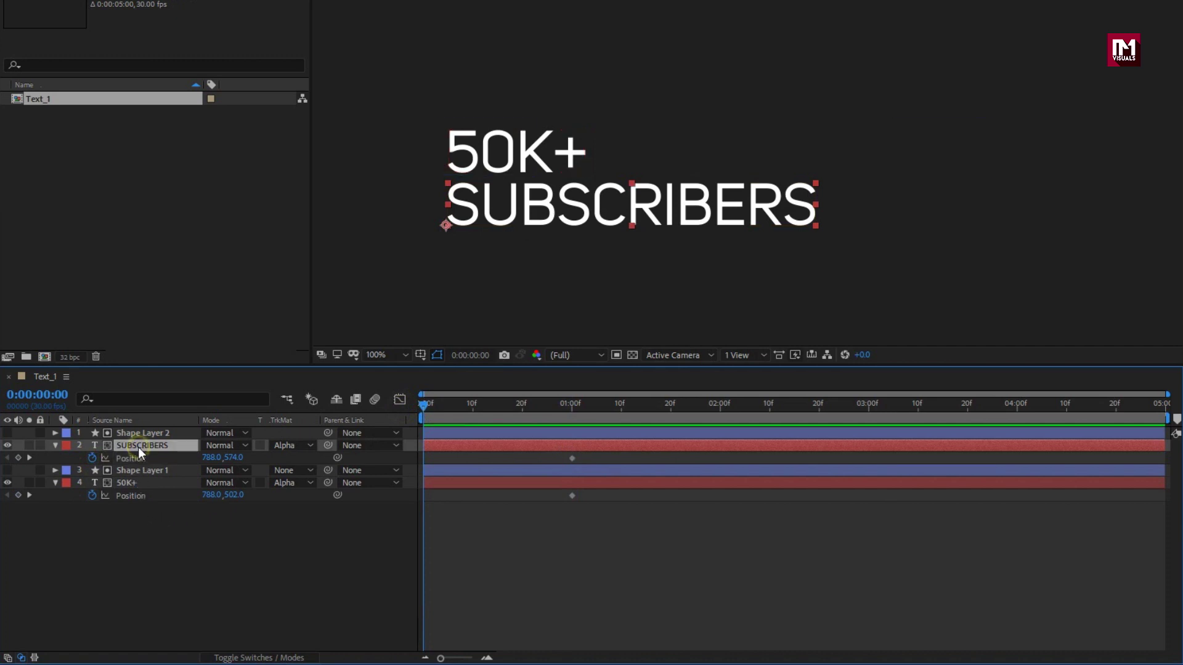
drag(236, 460, 172, 456)
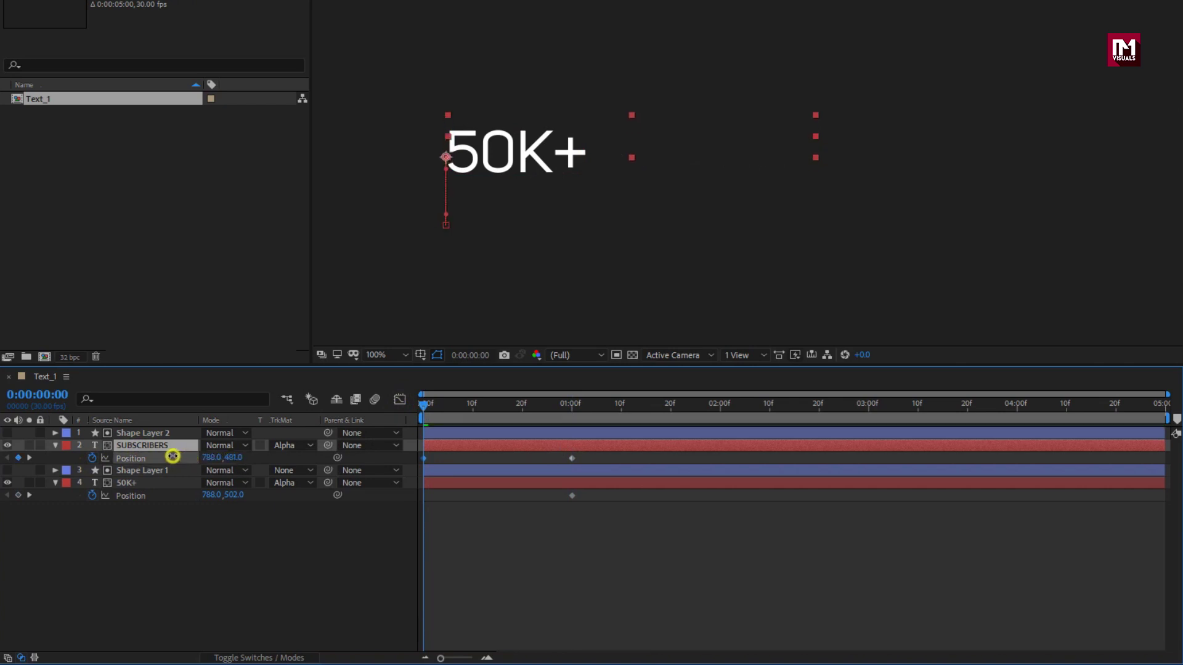
click(126, 483)
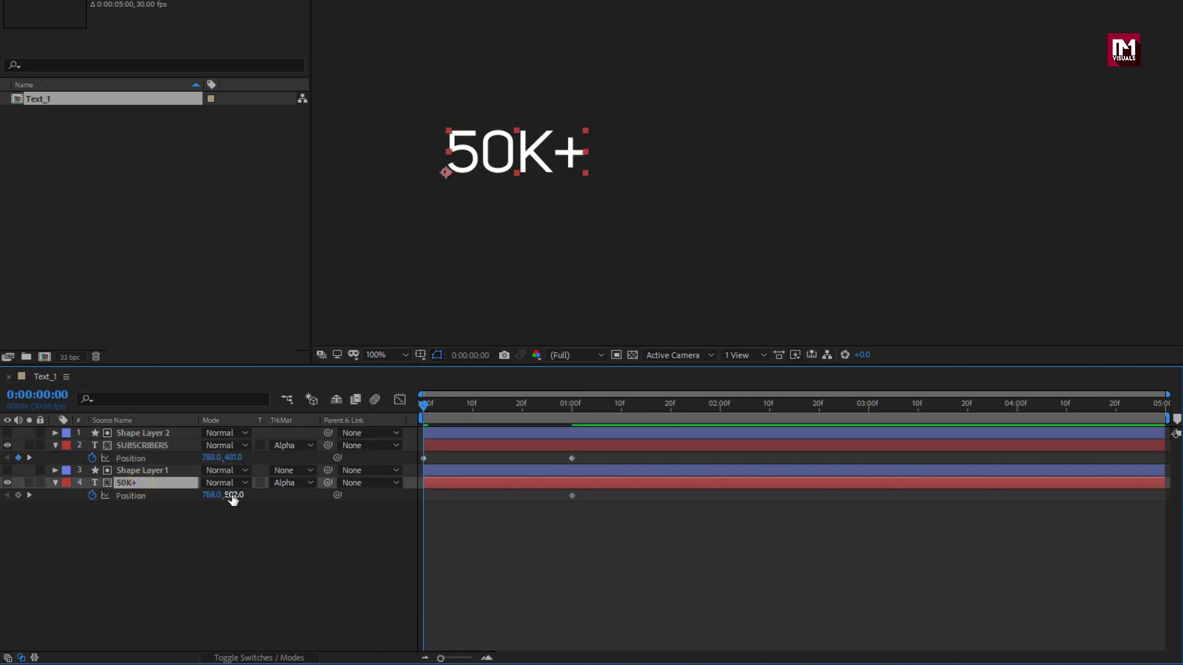
drag(232, 495, 319, 493)
click(426, 407)
drag(427, 408, 602, 409)
Apply Easy Ease to the position keyframes and steepen their speed curve in the Graph Editor.
drag(596, 511, 419, 456)
right_click(423, 459)
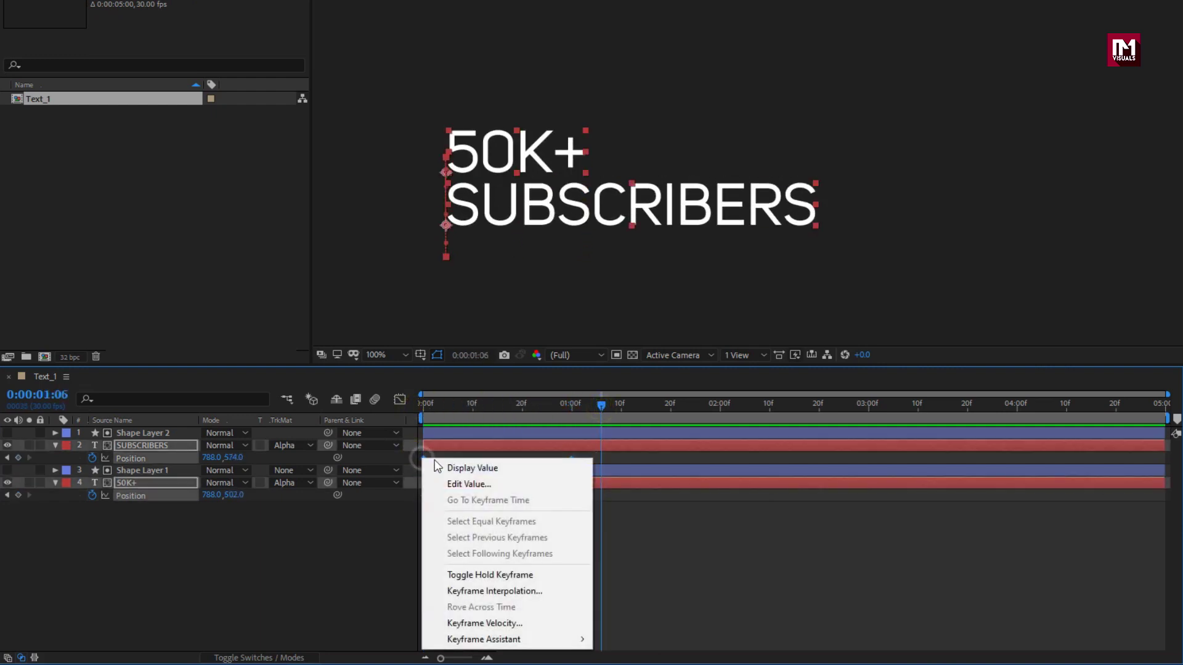
mouse_move(568, 639)
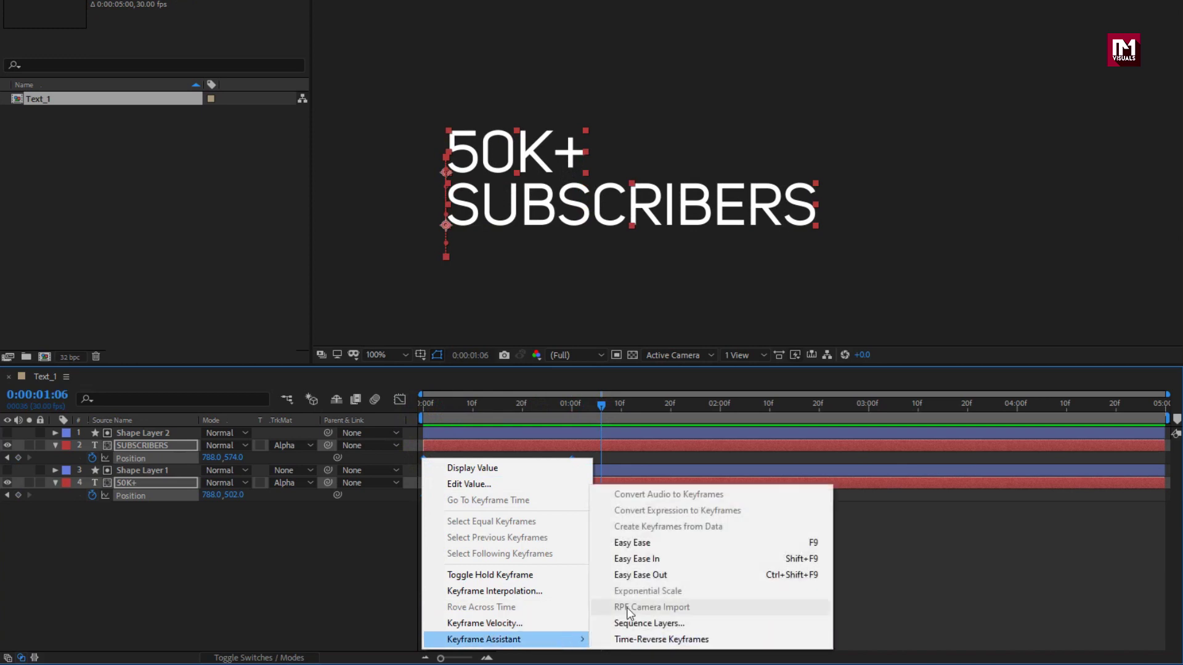
click(630, 541)
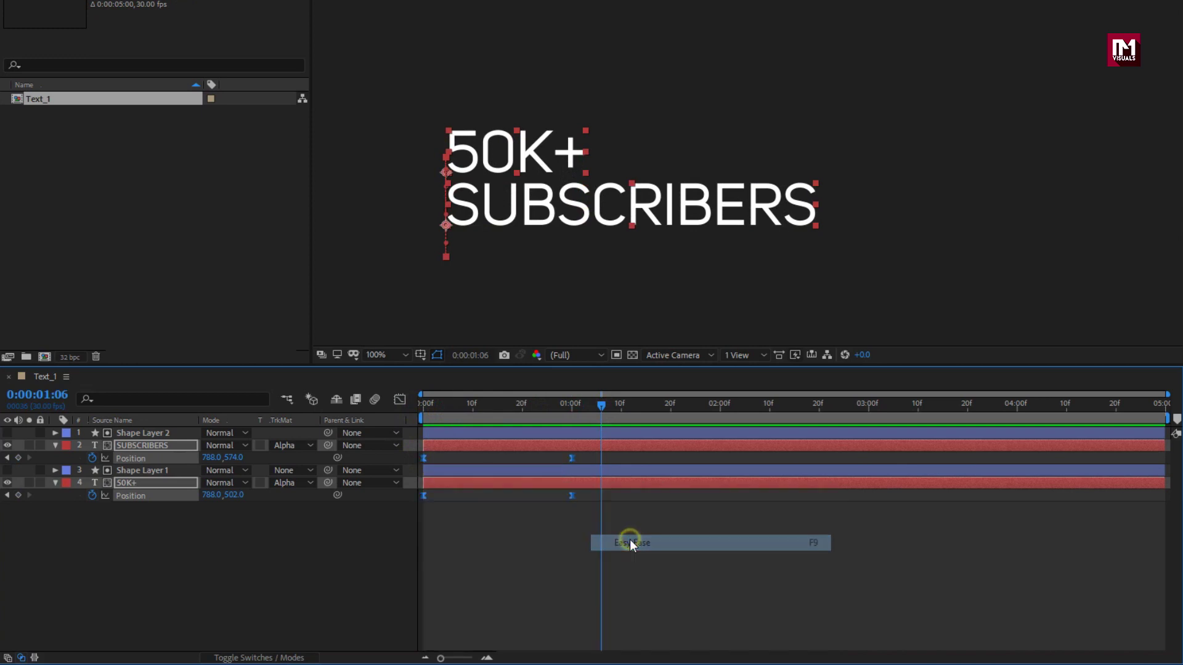
click(400, 404)
drag(566, 622, 484, 612)
click(400, 400)
click(422, 412)
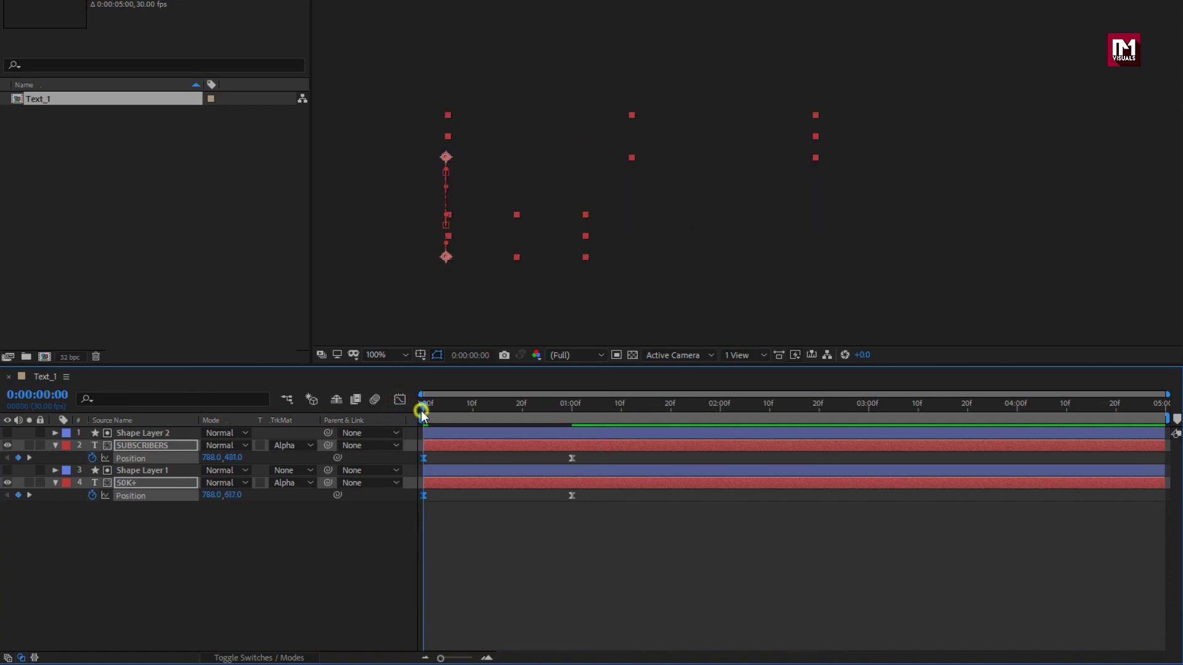
drag(429, 409, 558, 412)
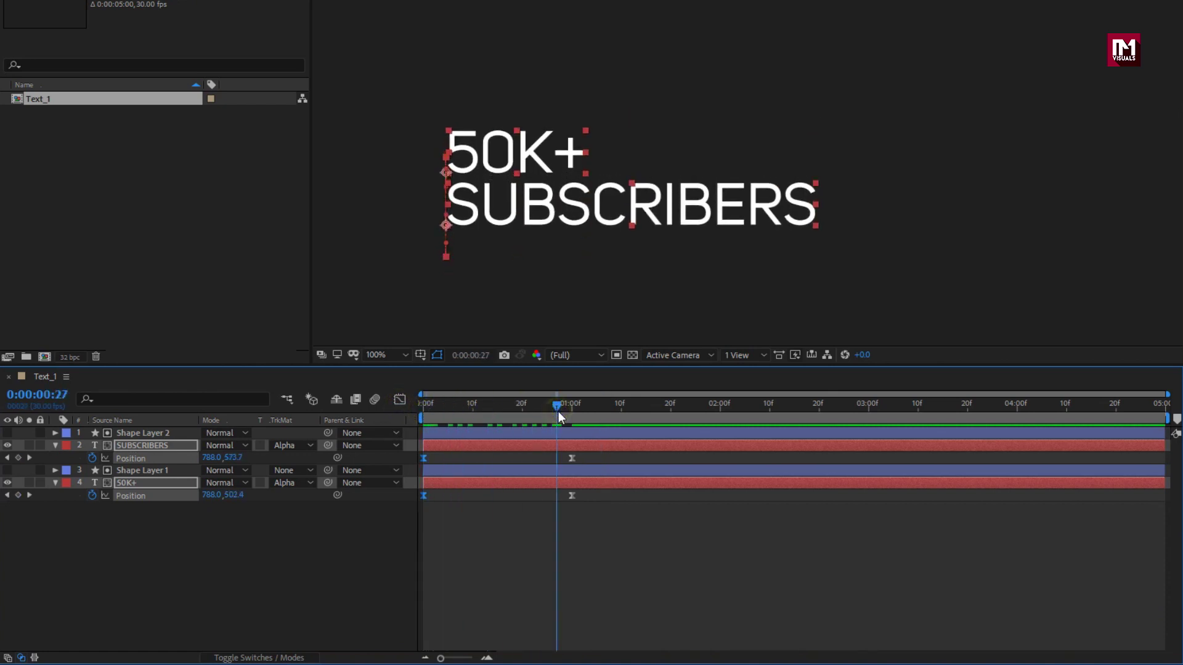
click(54, 515)
drag(988, 185, 897, 240)
key(comma)
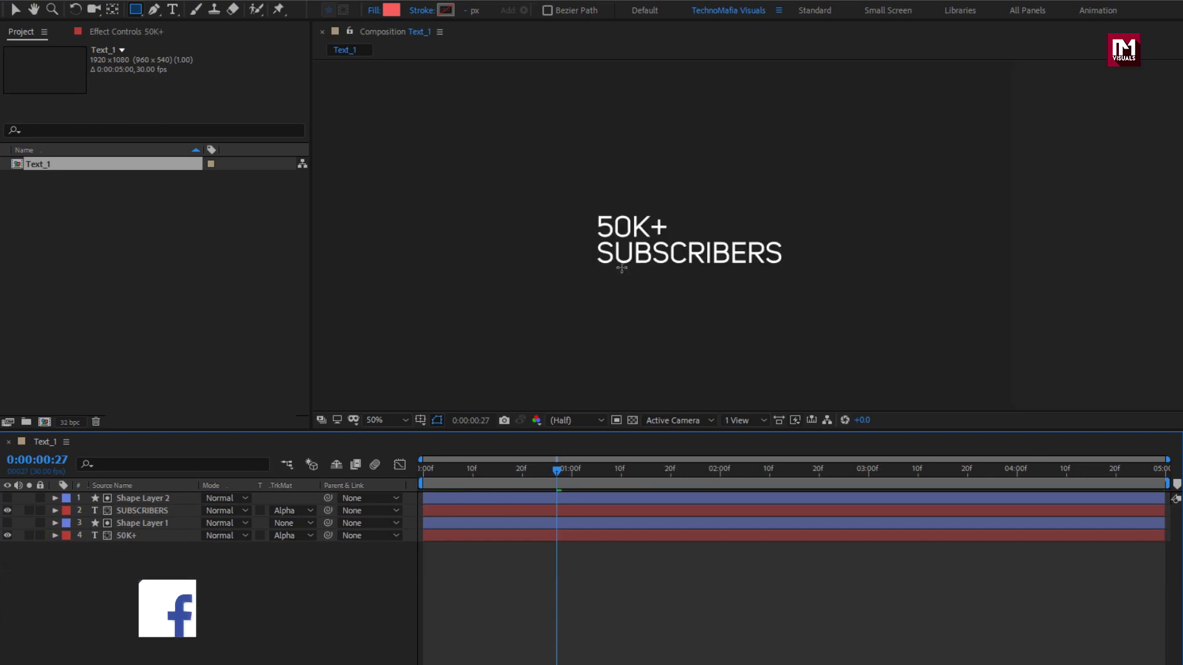
Duplicate the Text_1 composition twice, creating Text_2 and Text_3.
key(comma)
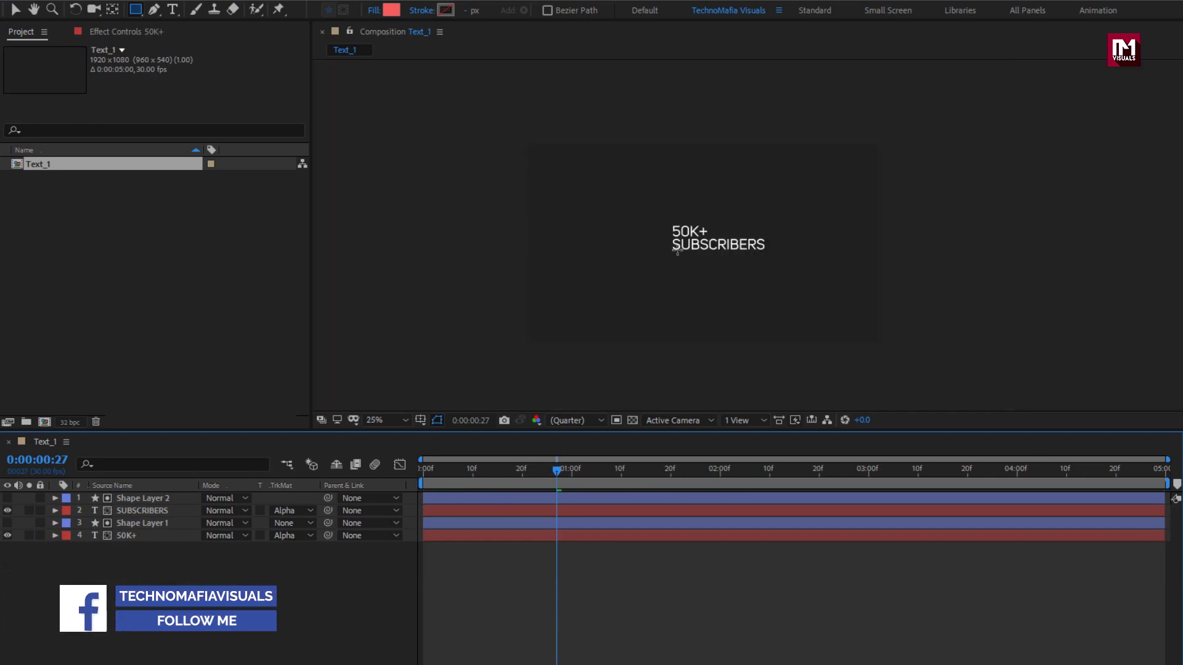
key(v)
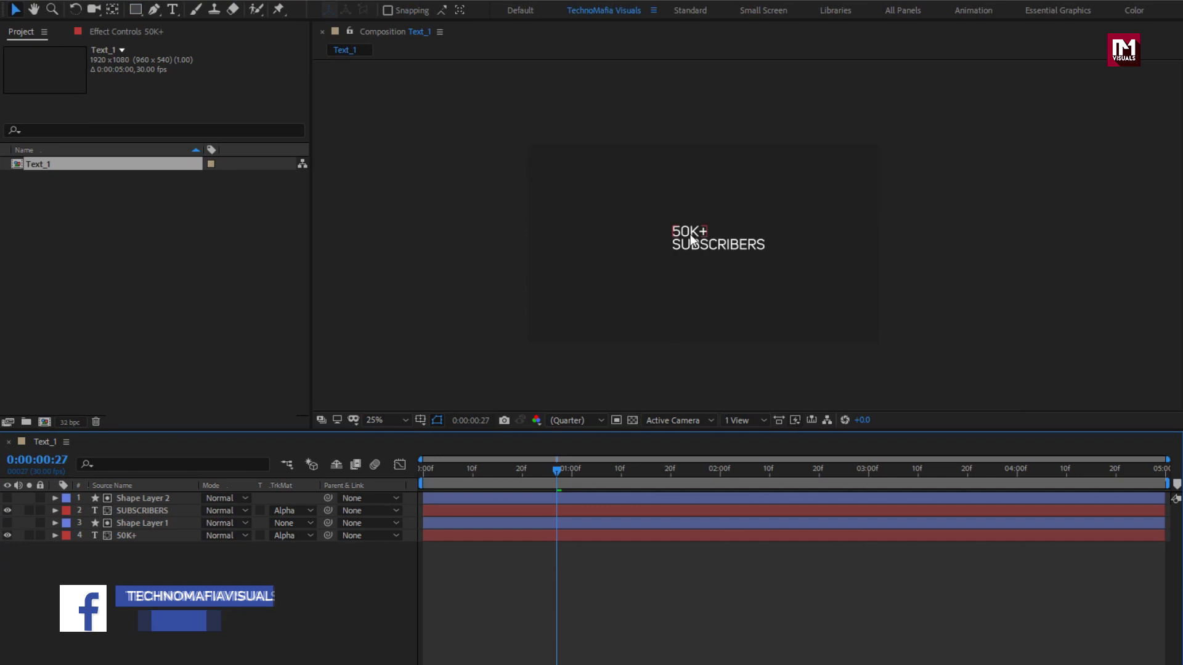
click(46, 167)
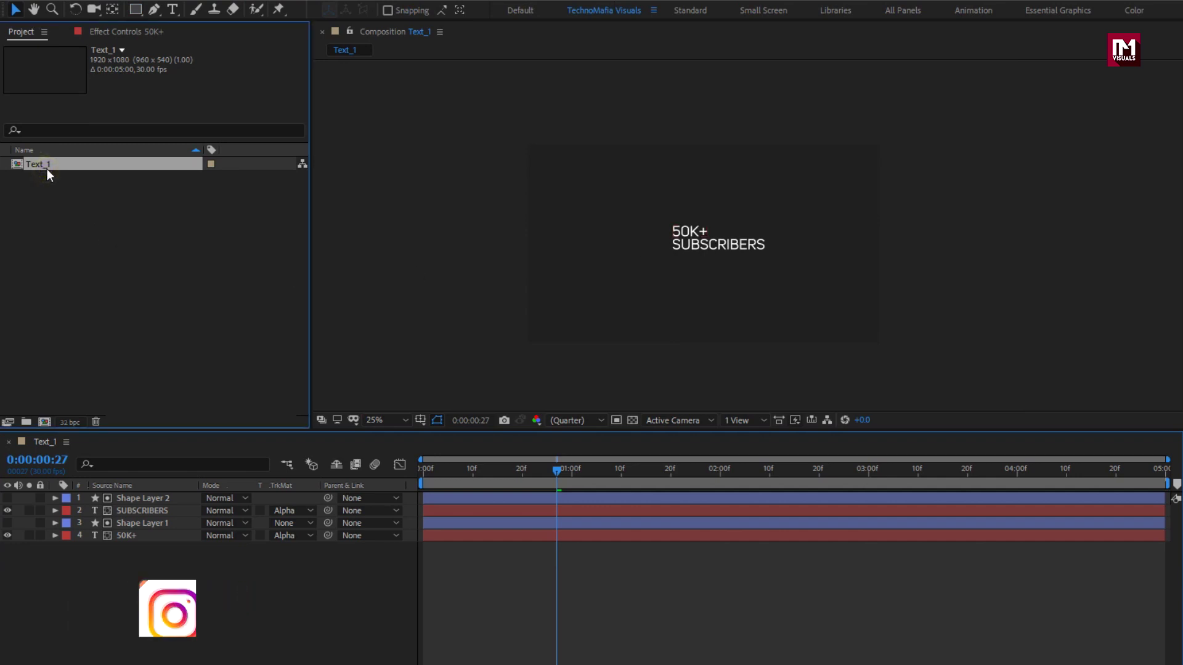
key(ctrl+d)
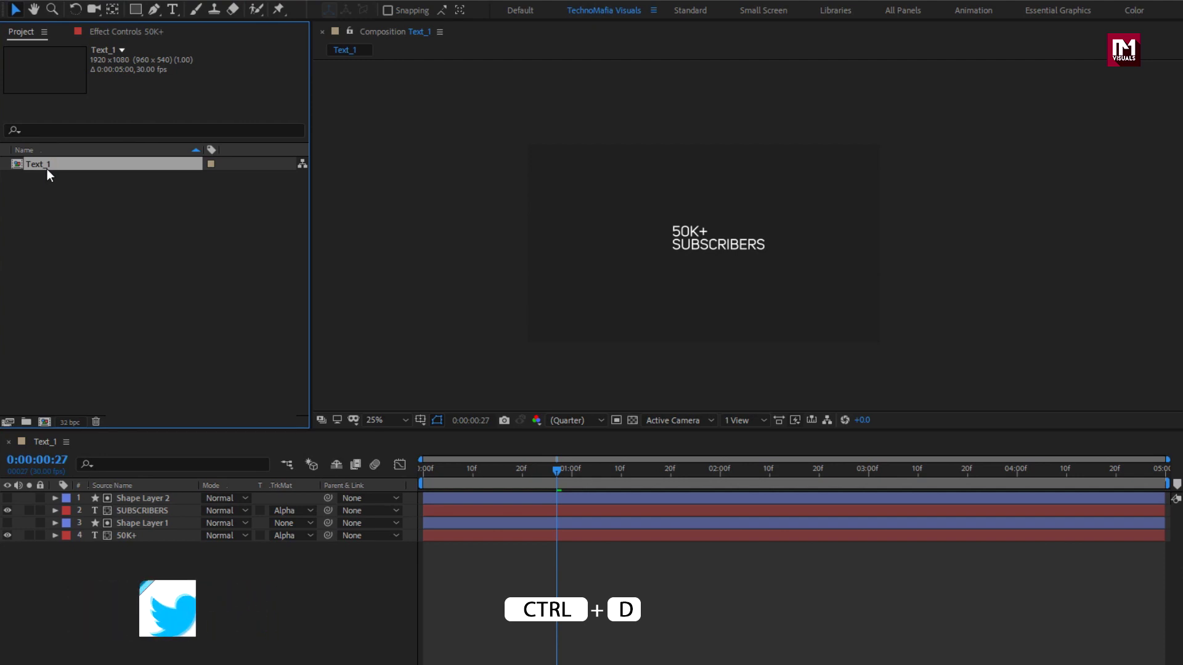
key(ctrl+d)
key(ctrl+d)
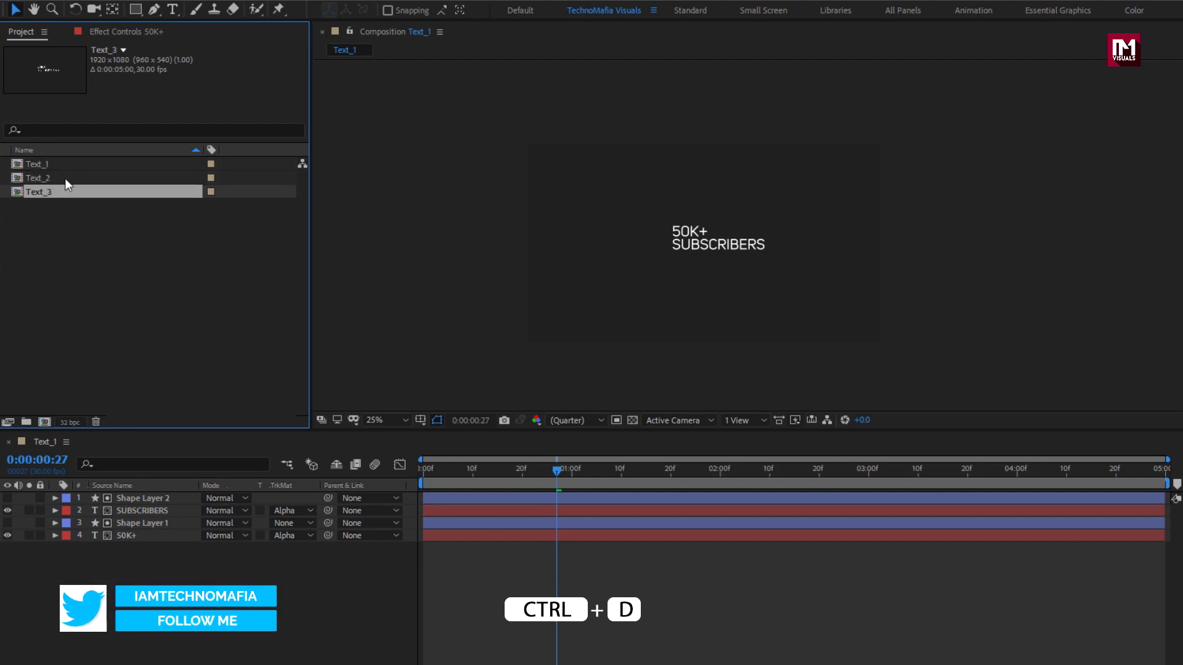
Open Text_2 in the viewer and zoom in to 50%.
click(48, 179)
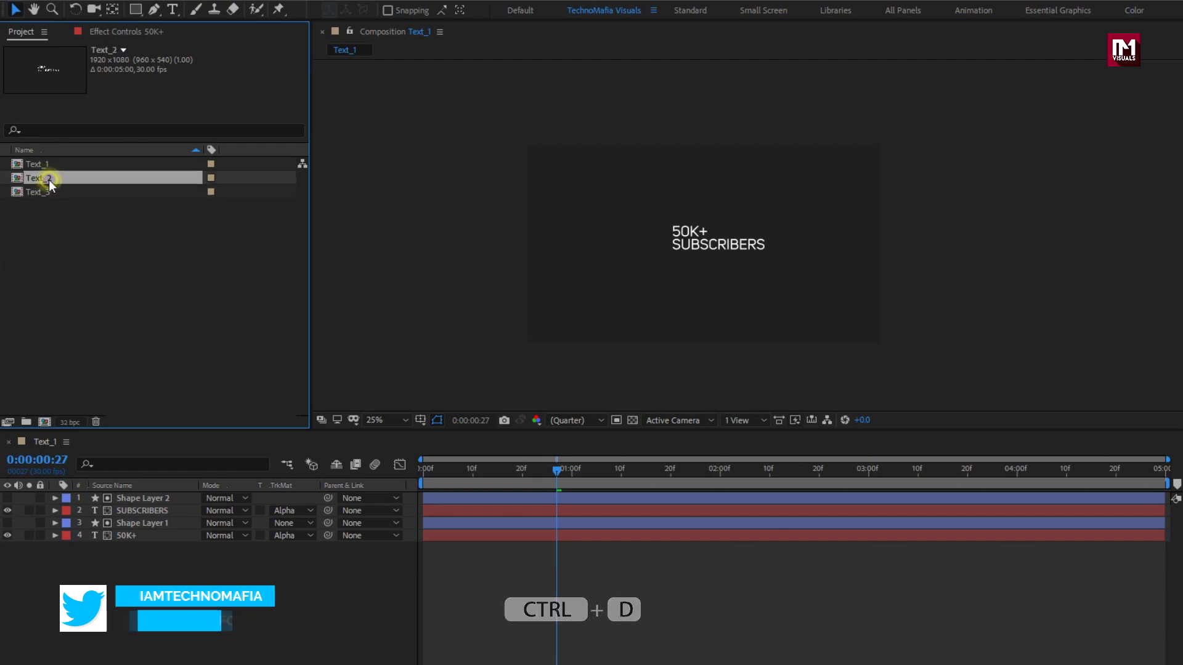
double_click(50, 180)
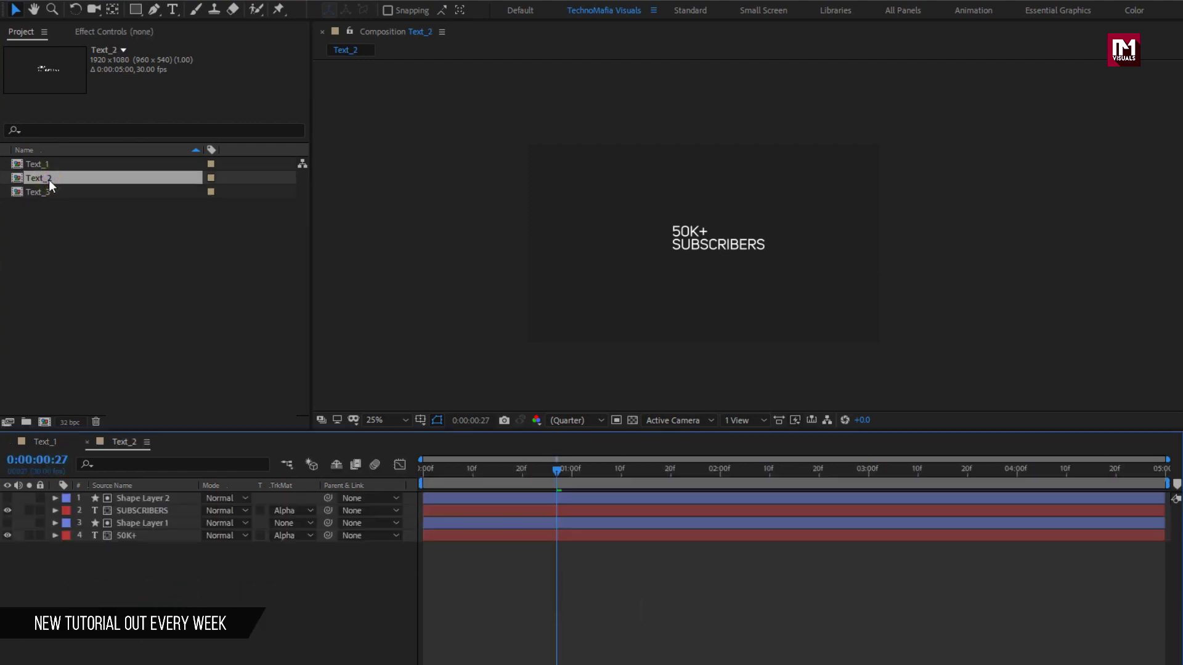
double_click(51, 191)
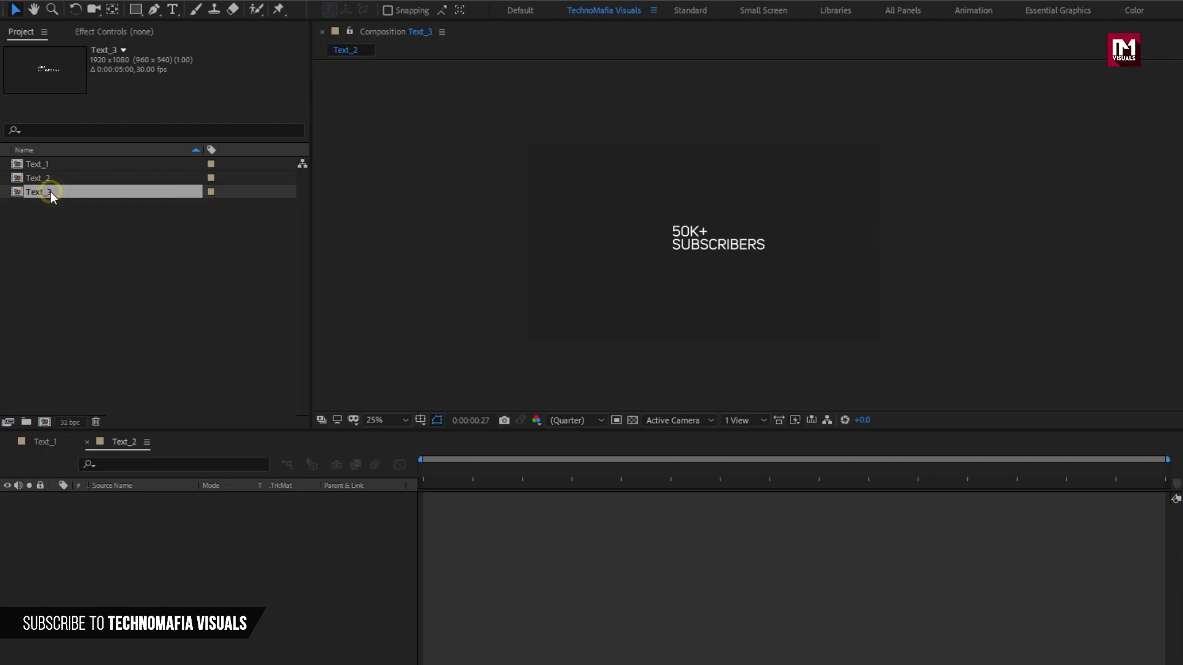
click(128, 440)
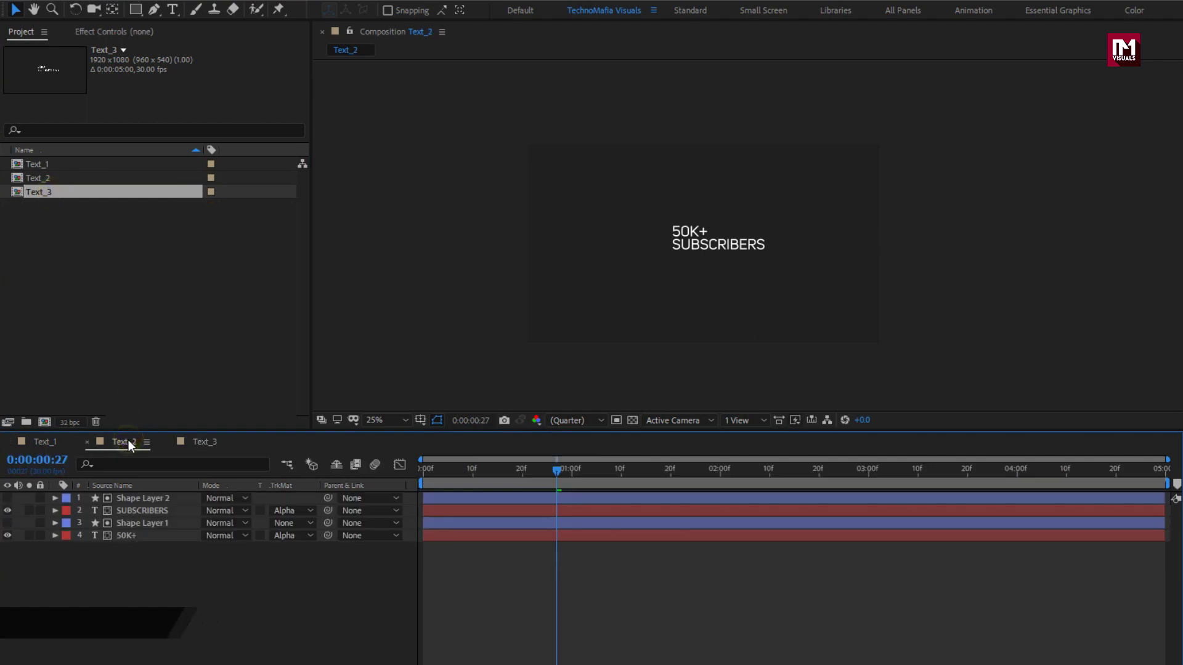
key(period)
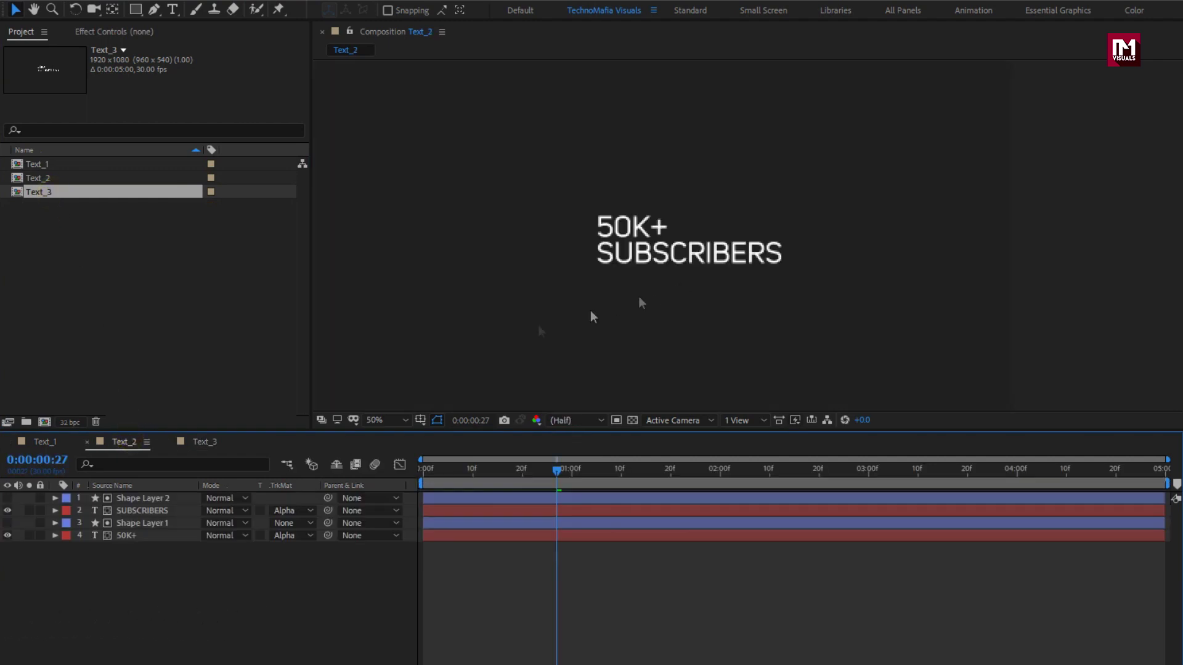
Retype the Text_2 layers to read 150+ and TUTORIALS.
double_click(123, 537)
text(150+)
click(139, 510)
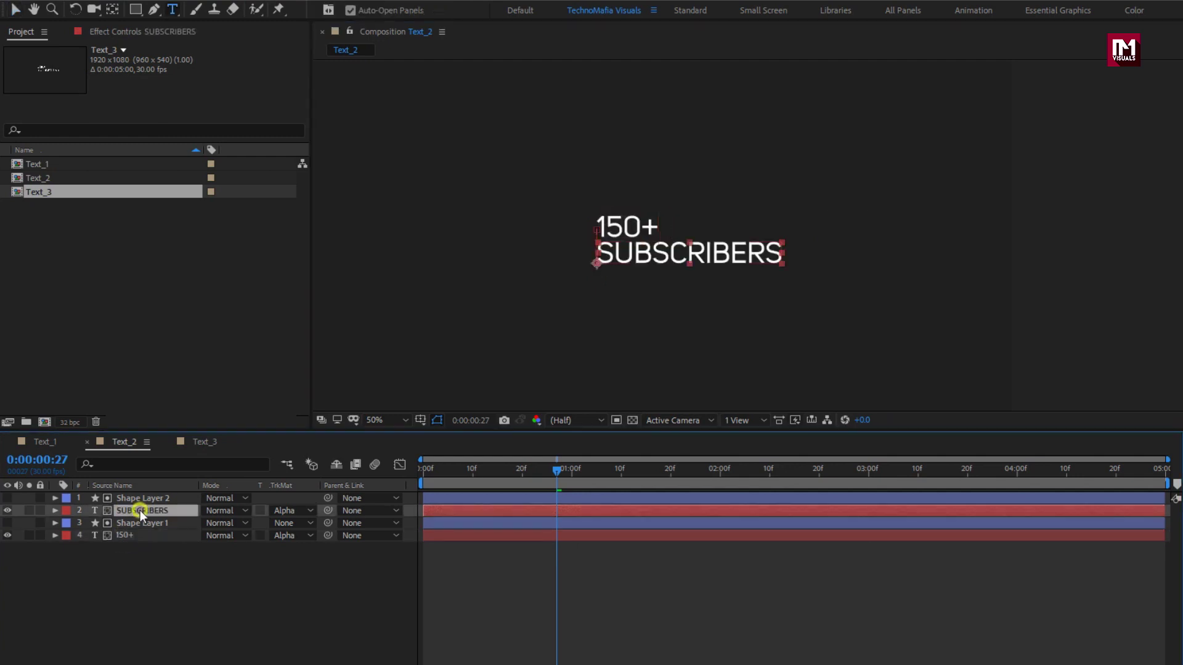
text(TUT)
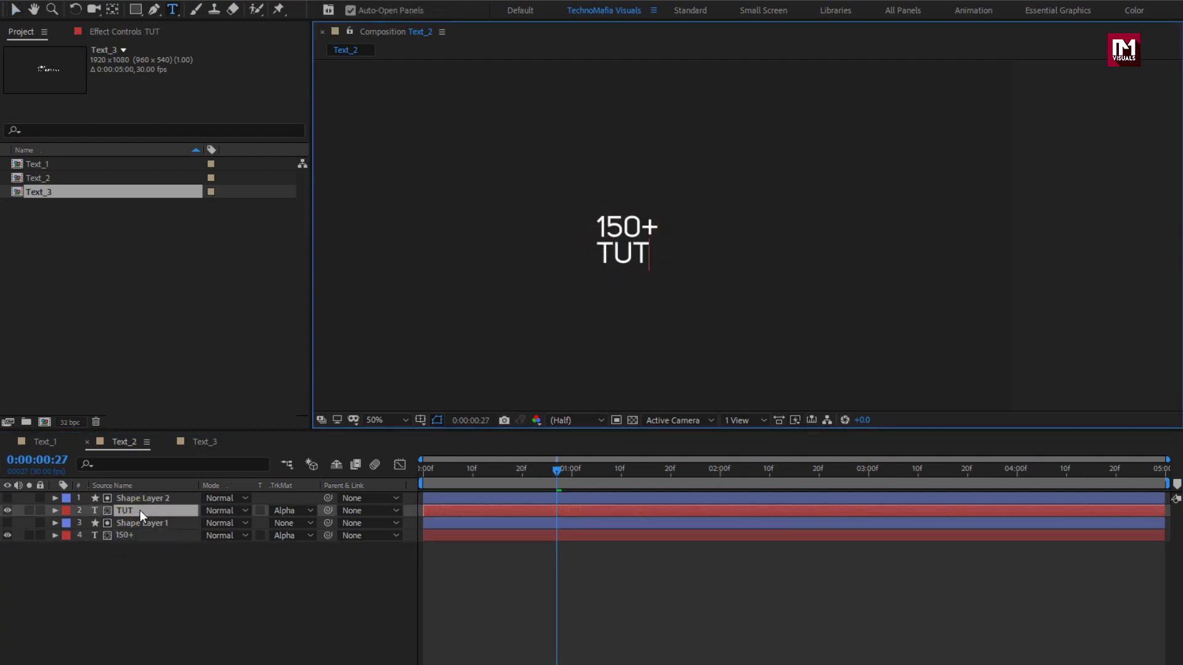
text(ORIALS)
click(139, 510)
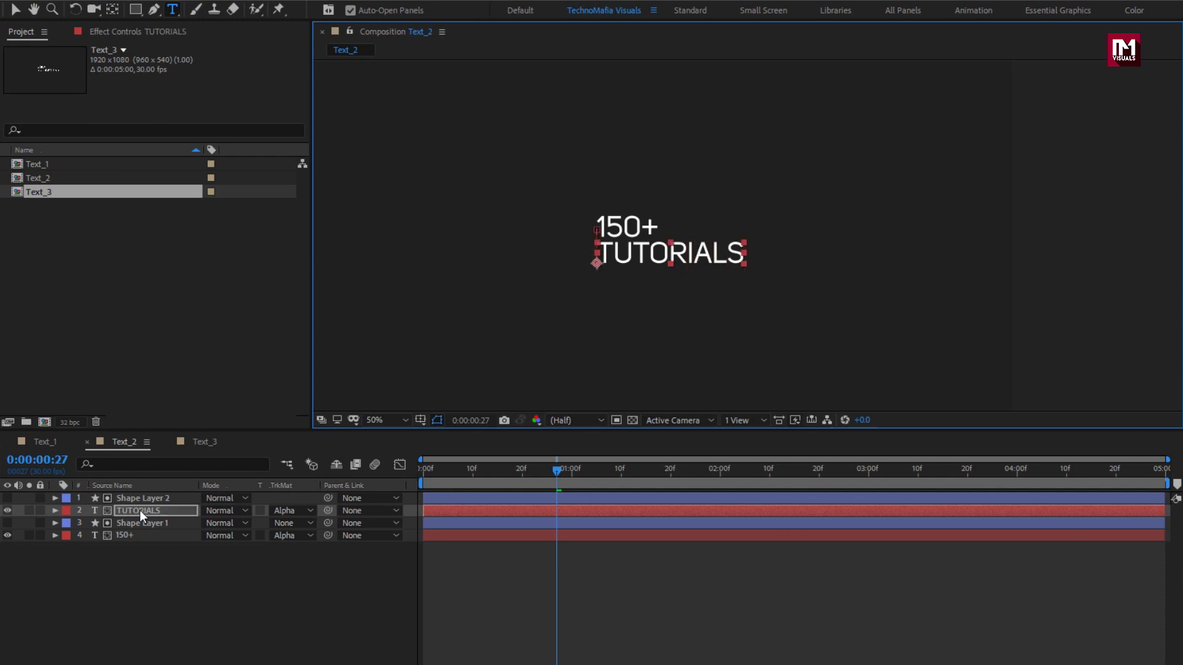
In the Text_3 composition, retype the layers as 3.5M+ and VIEWS.
click(203, 442)
double_click(136, 536)
text(3.5M)
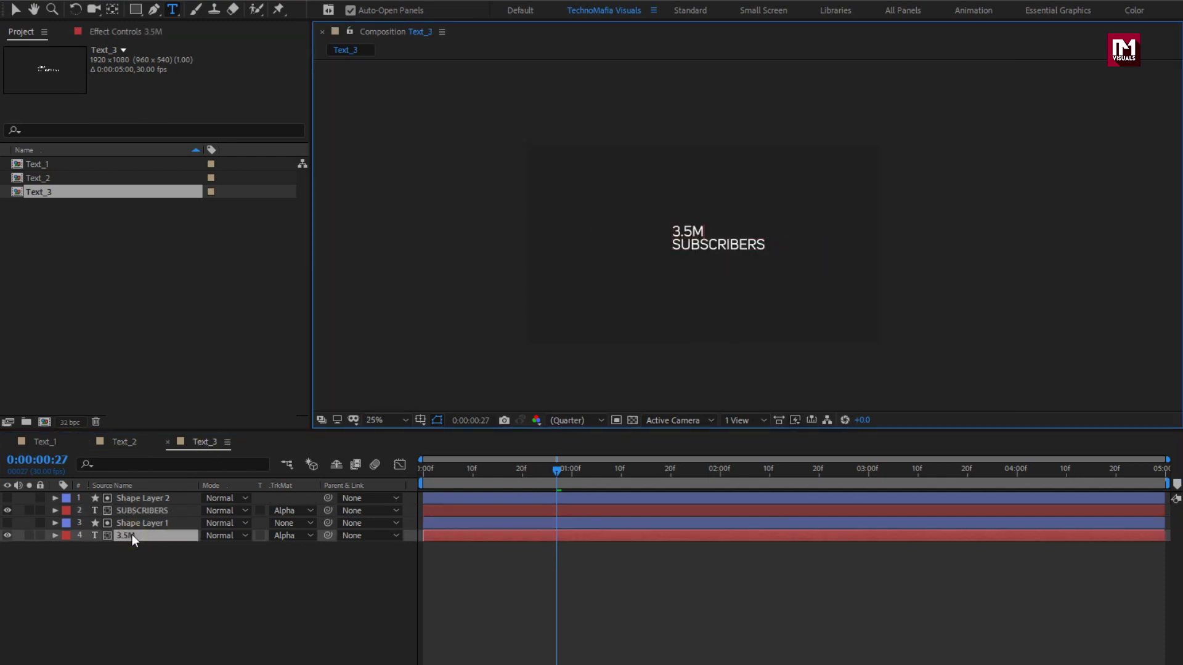
double_click(138, 511)
text(VIEWS)
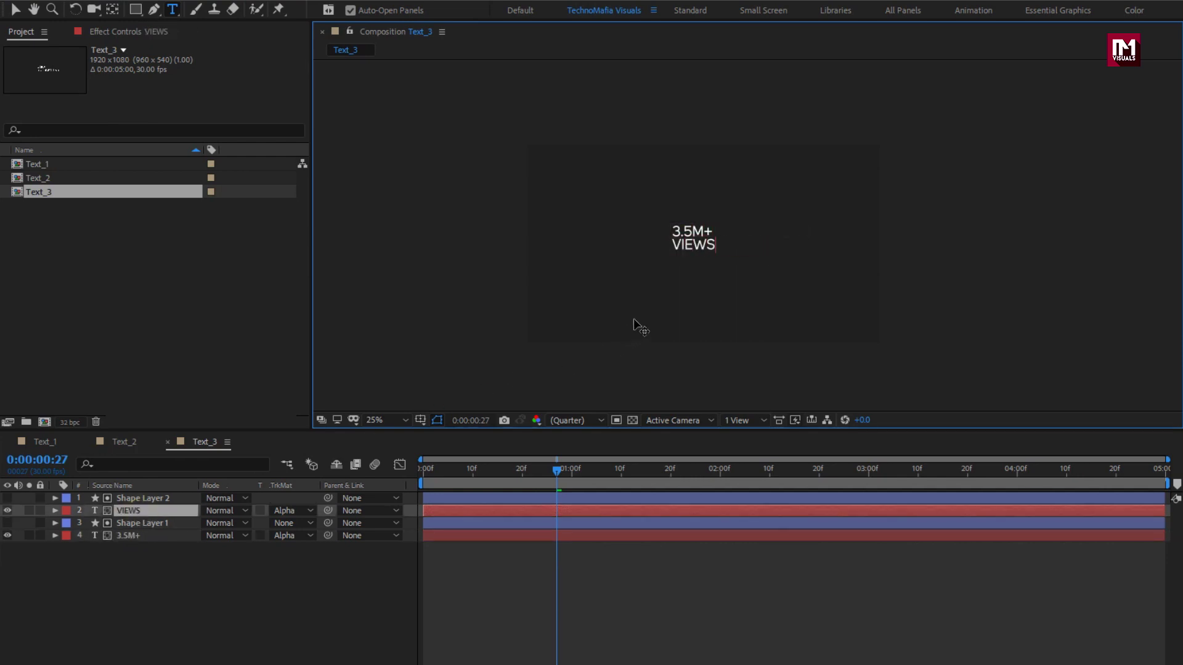
Set the viewer magnification to Fit and scrub to preview the text animation.
scroll(634, 324, up, 1)
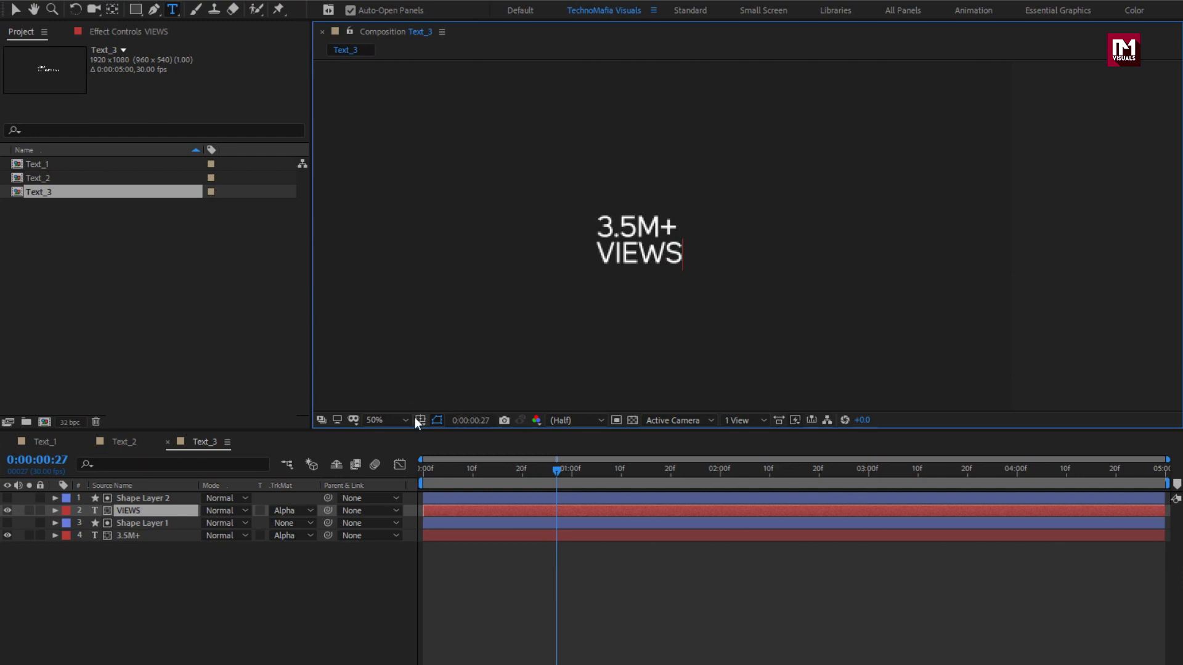
click(392, 420)
click(397, 456)
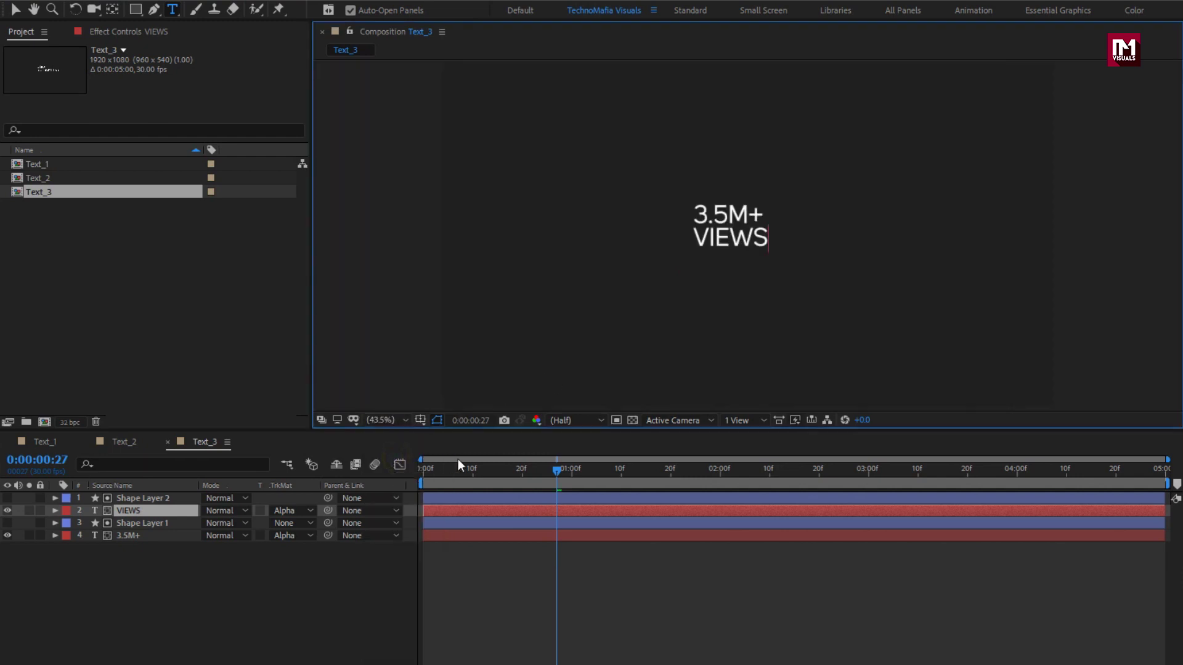
drag(510, 473, 539, 476)
Create a new 1920×1080 composition named Shape.
key(ctrl+n)
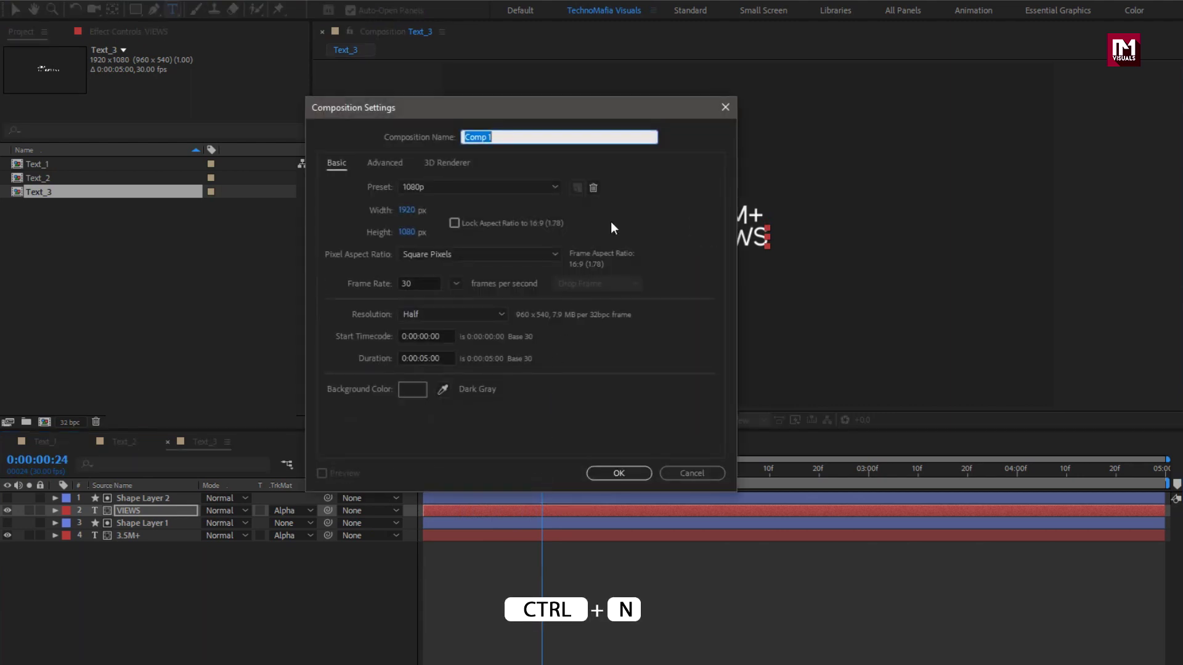
text(Shape)
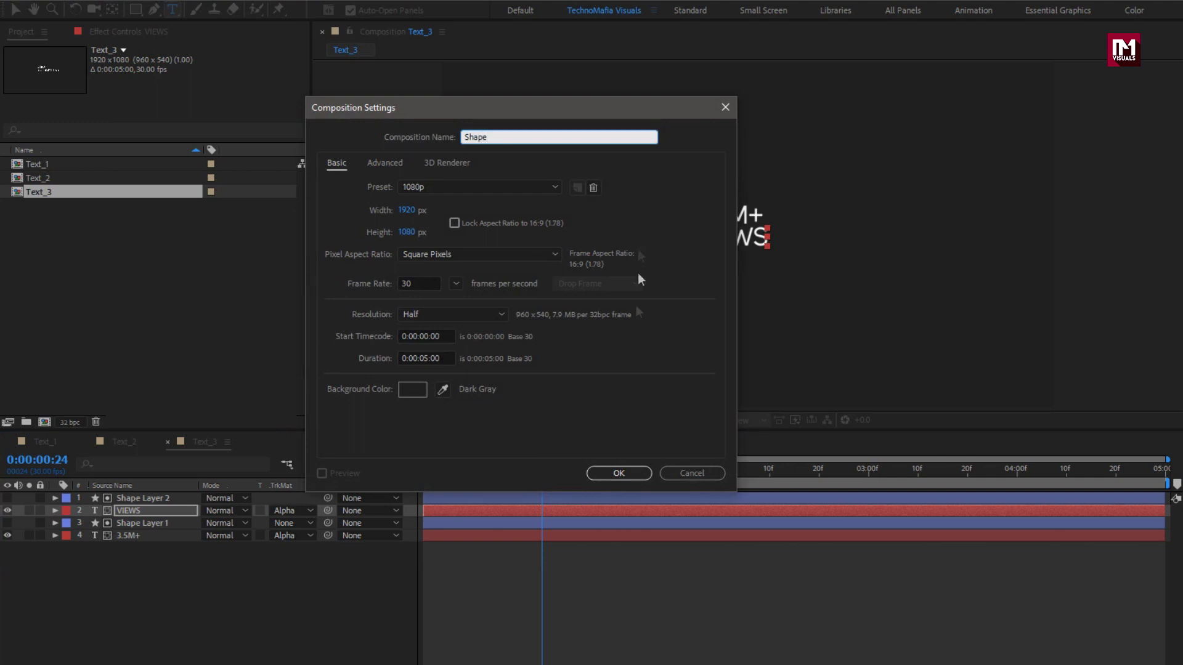
click(620, 473)
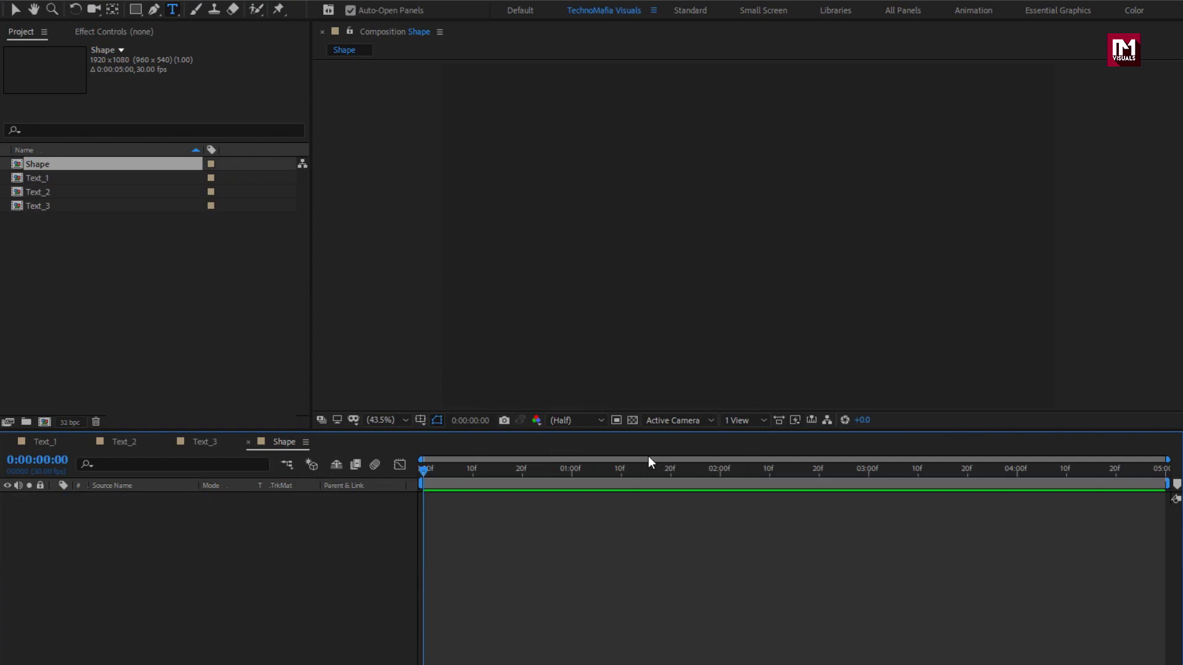
Set the Rectangle tool to no fill, a solid colour stroke and 10 px stroke width.
click(135, 9)
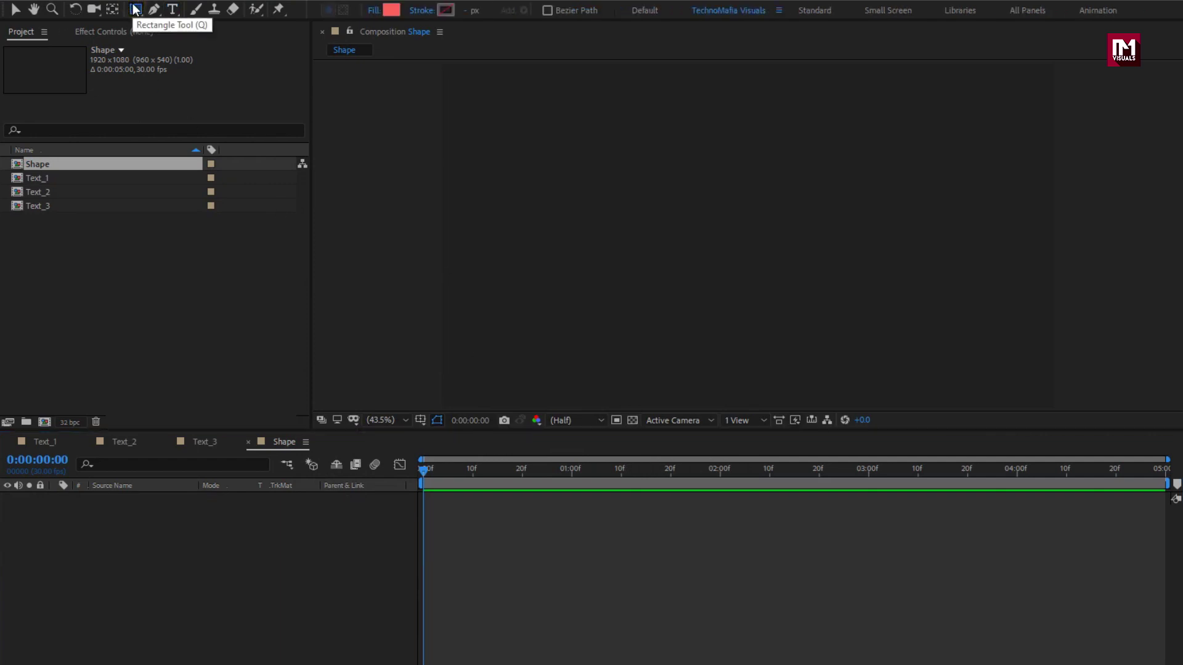
click(374, 11)
click(628, 324)
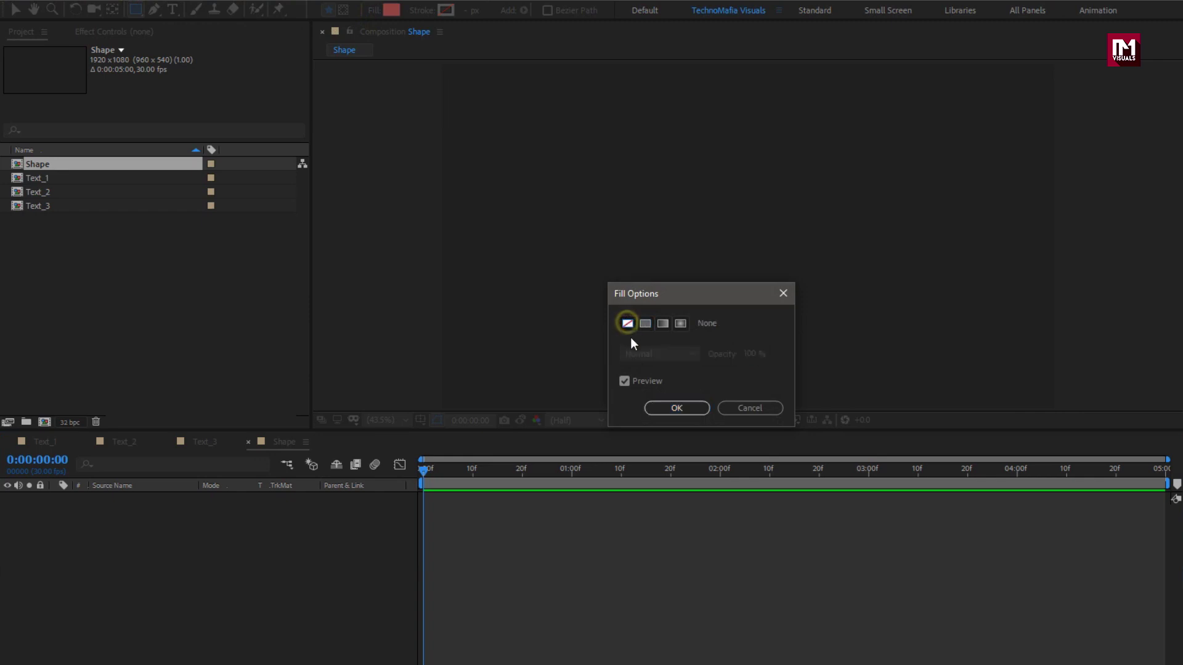
click(660, 408)
click(421, 10)
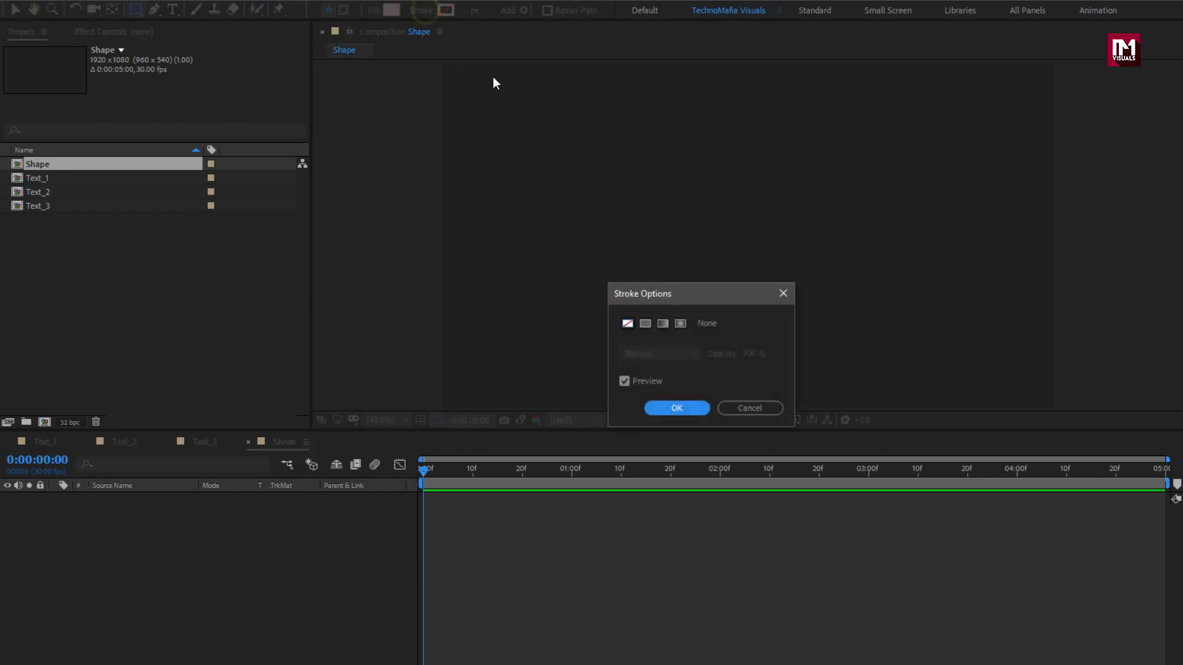
click(645, 324)
click(668, 407)
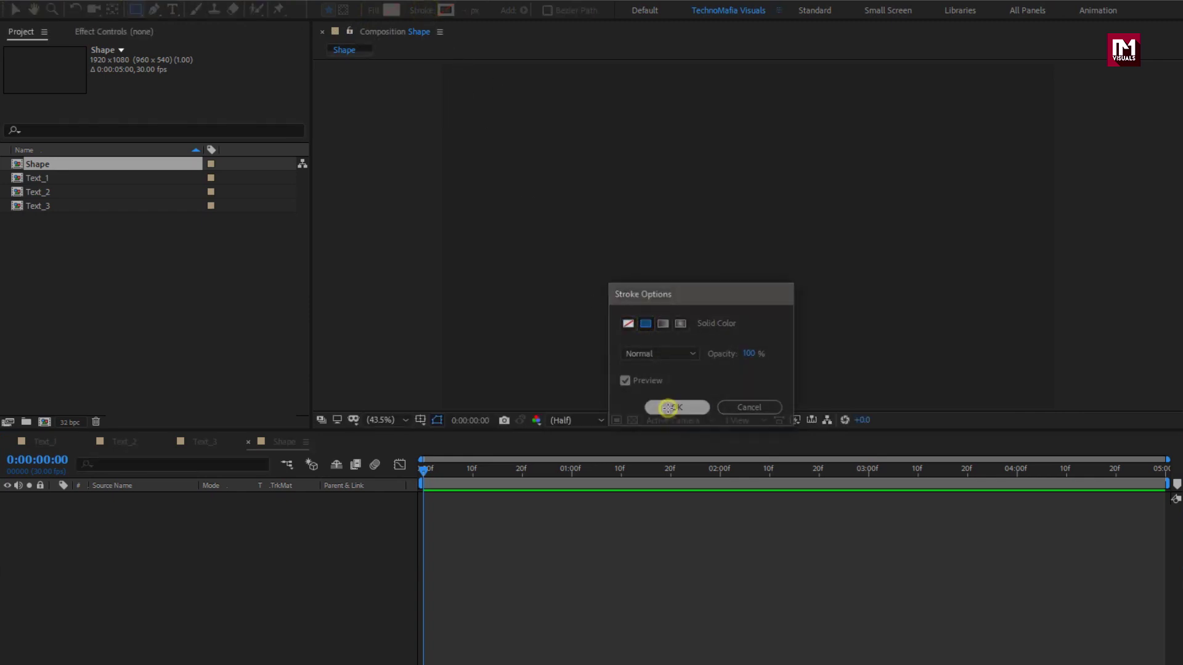
click(468, 11)
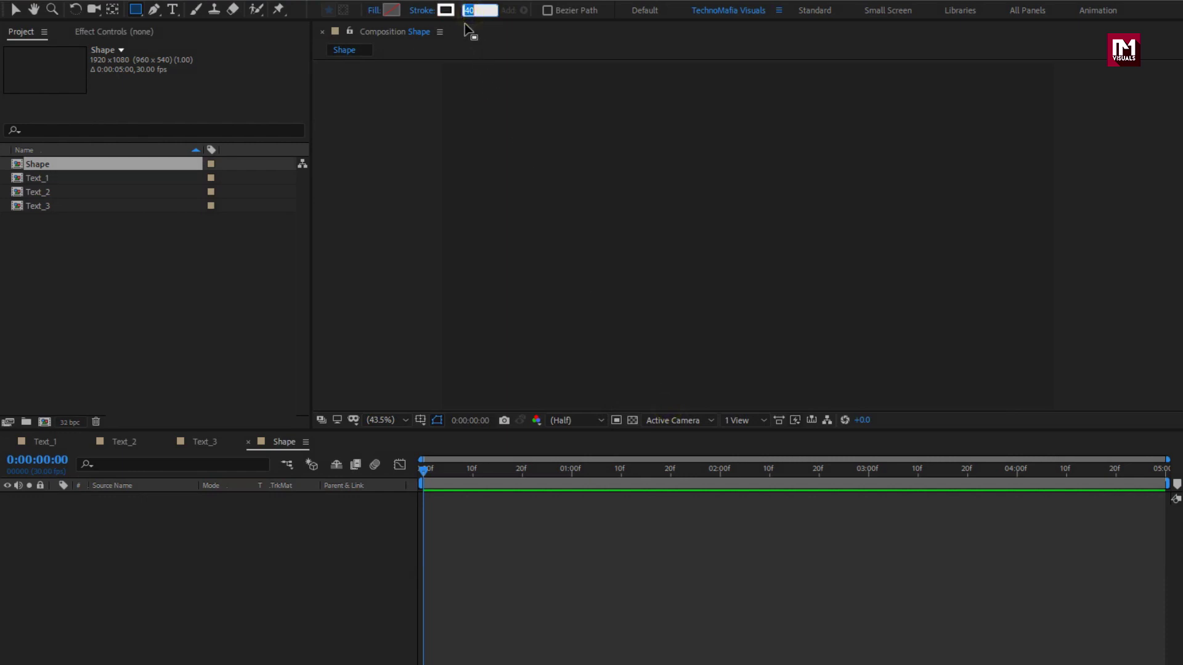
key(Return)
Draw a centred square and thicken its white stroke to 21 px.
drag(655, 290, 750, 223)
key(v)
key(period)
key(slash)
drag(586, 12, 593, 17)
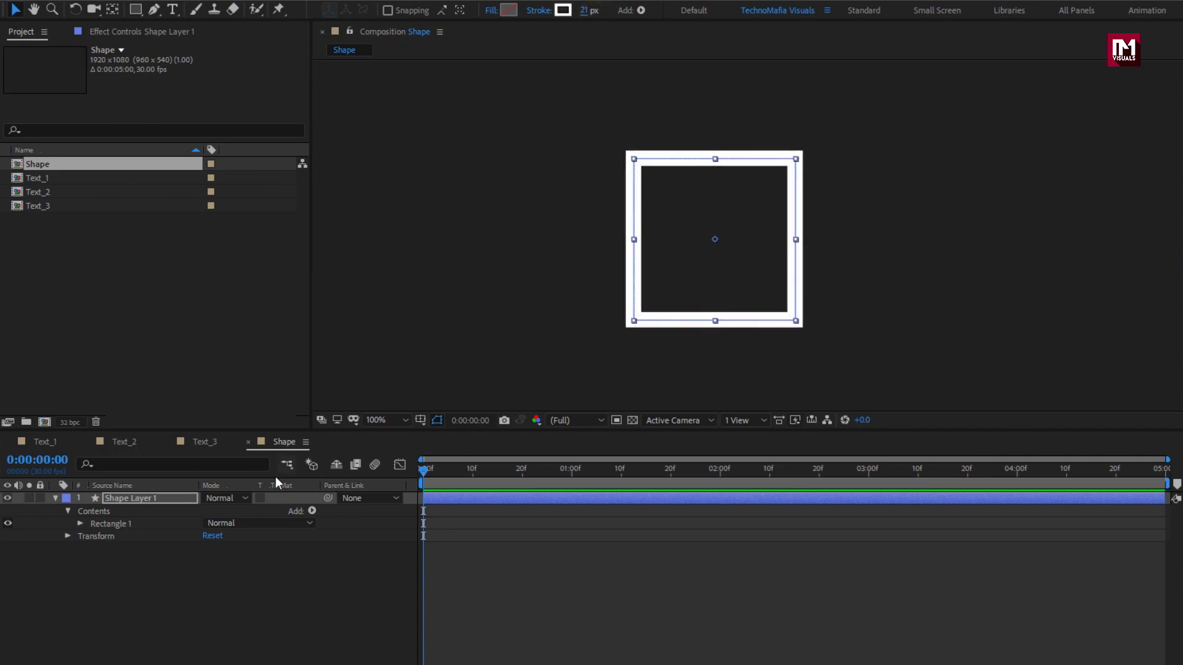
Set the square's Rectangle Path Roundness to 50.
click(154, 496)
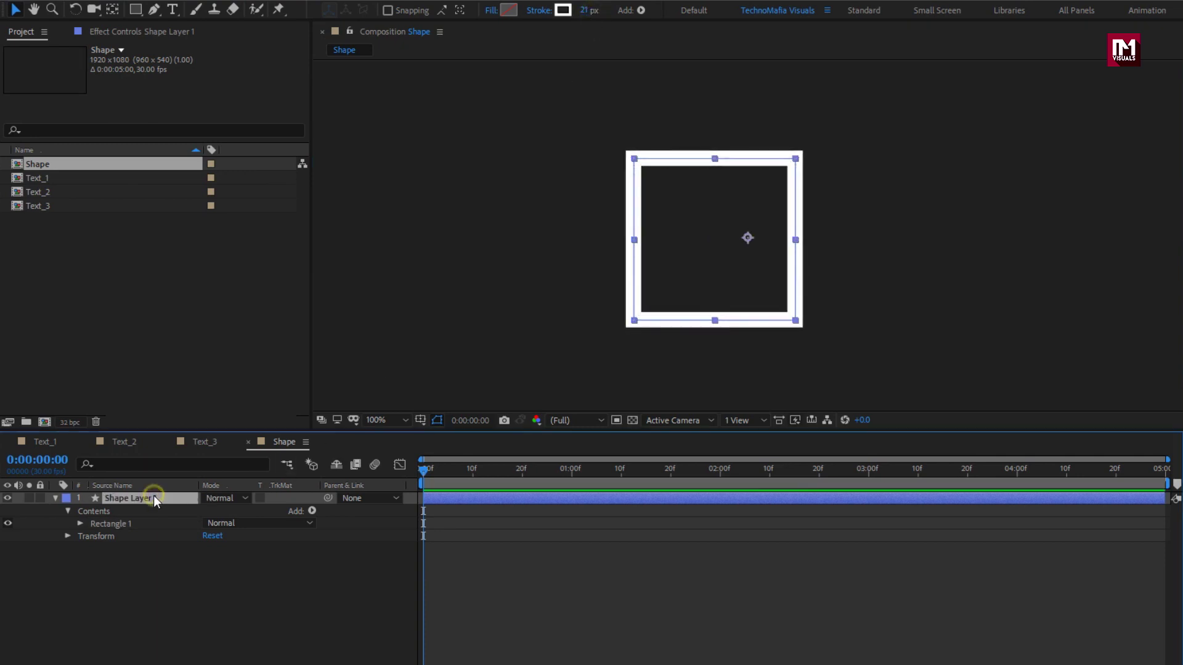
click(79, 524)
click(93, 535)
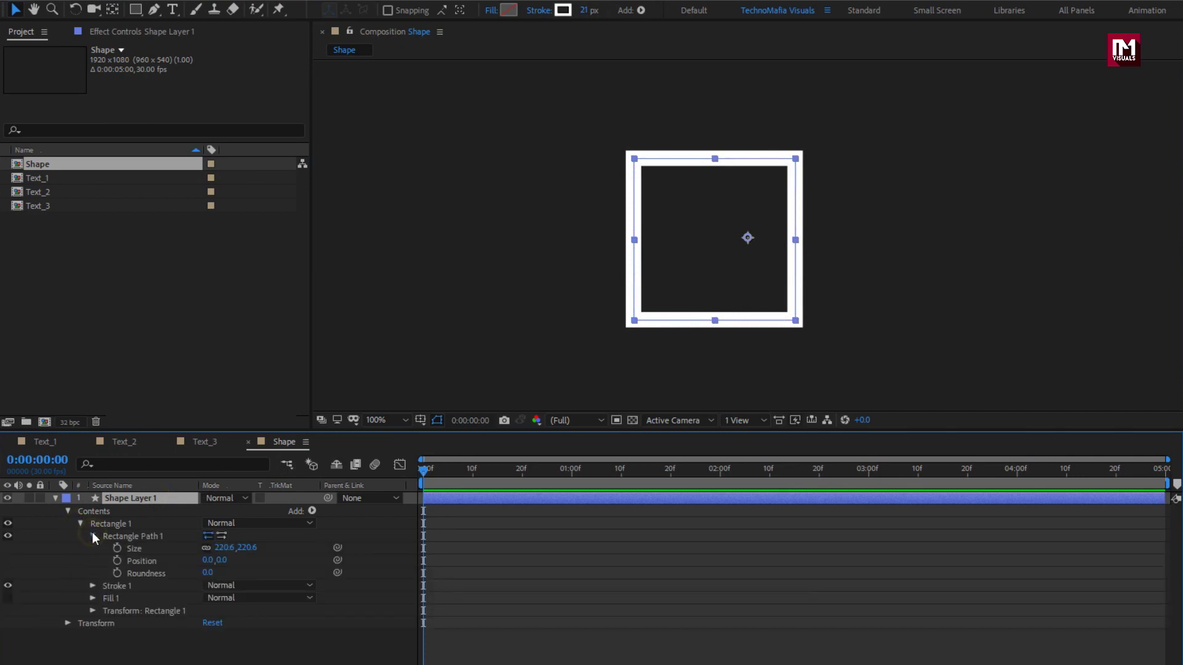
drag(207, 574, 238, 571)
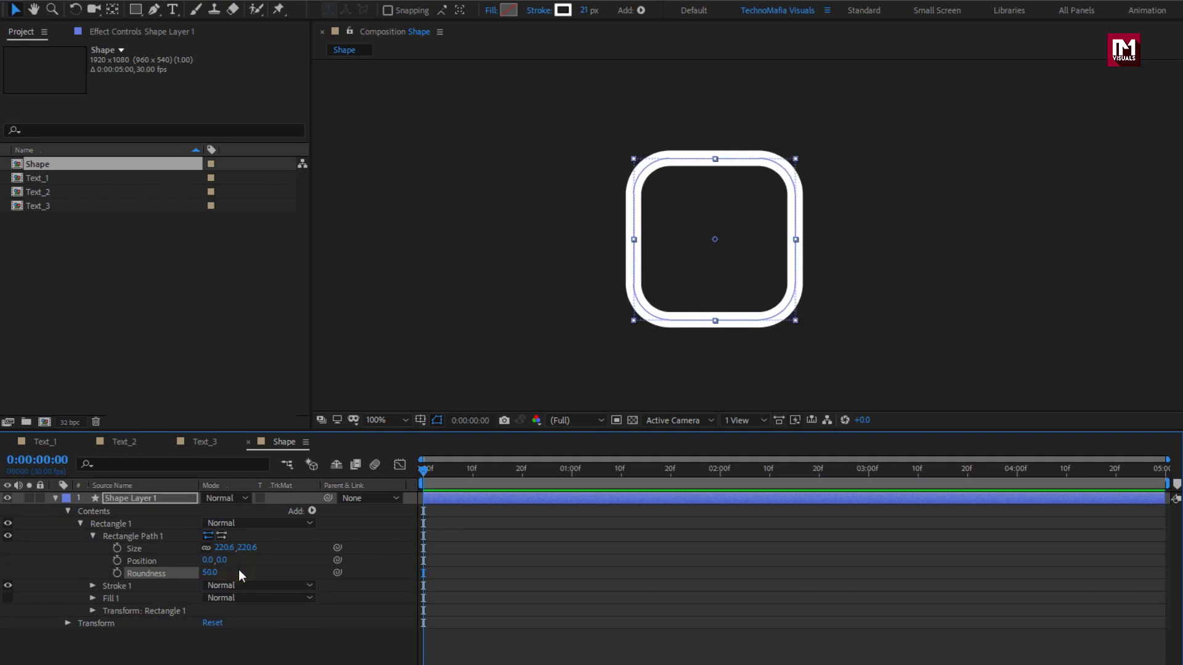
Add a Trim Paths operator to Shape Layer 1.
click(150, 499)
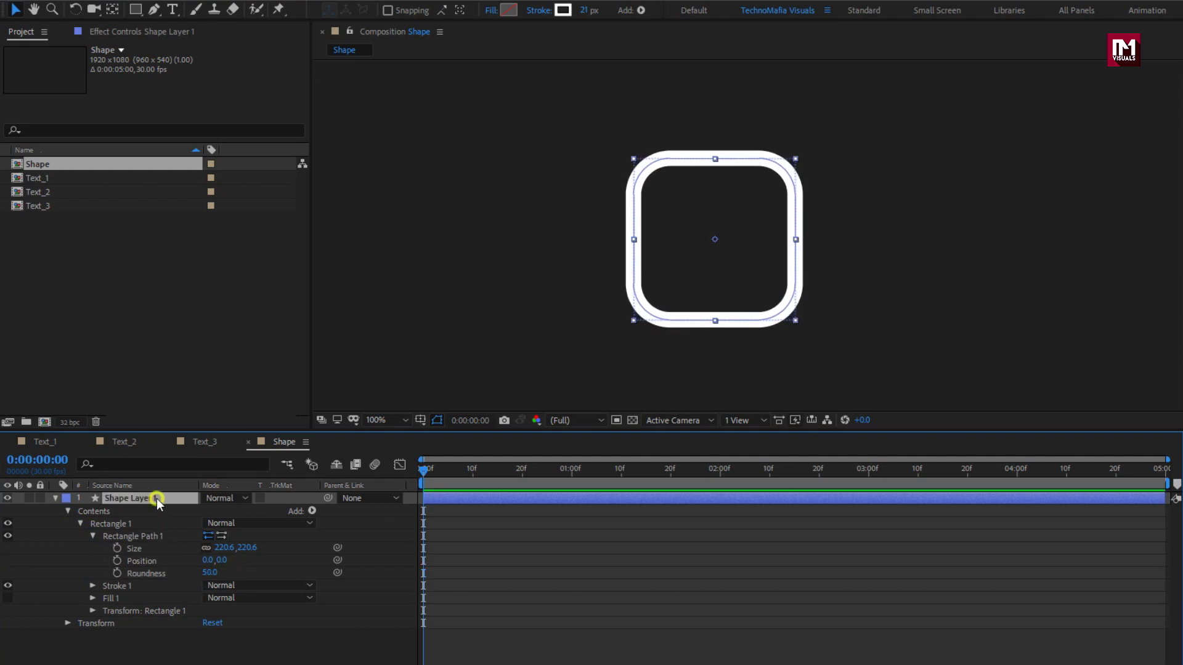
click(311, 510)
click(369, 430)
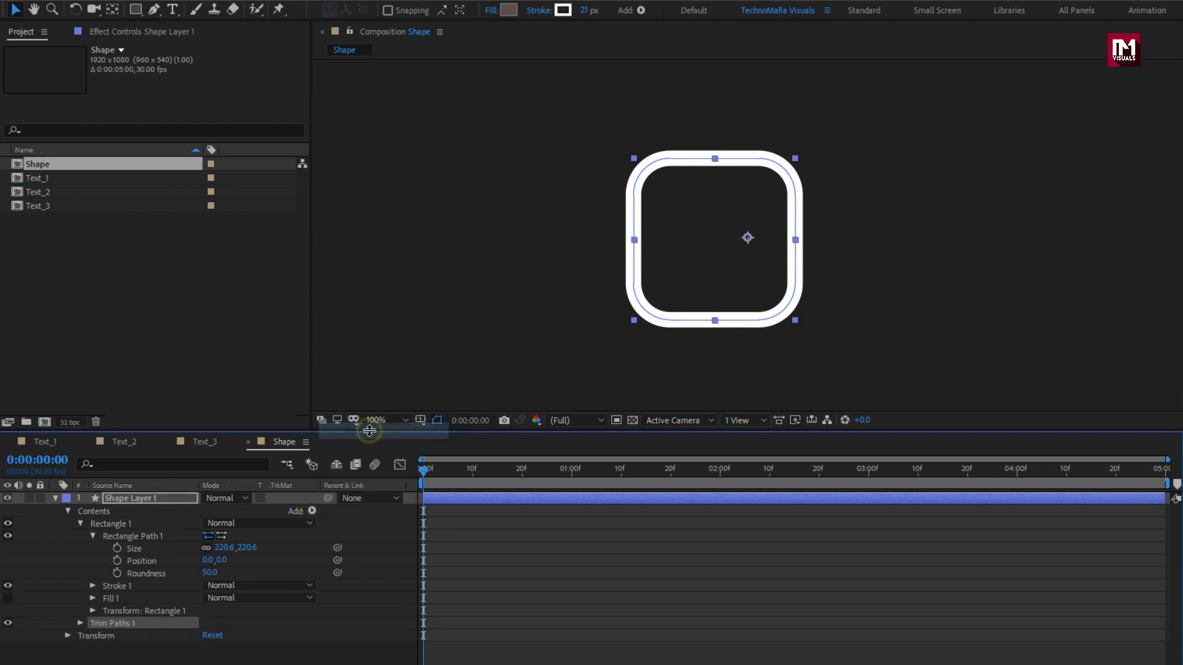
Keyframe Trim Paths Start at 100% on the first frame, hiding the stroke.
click(93, 536)
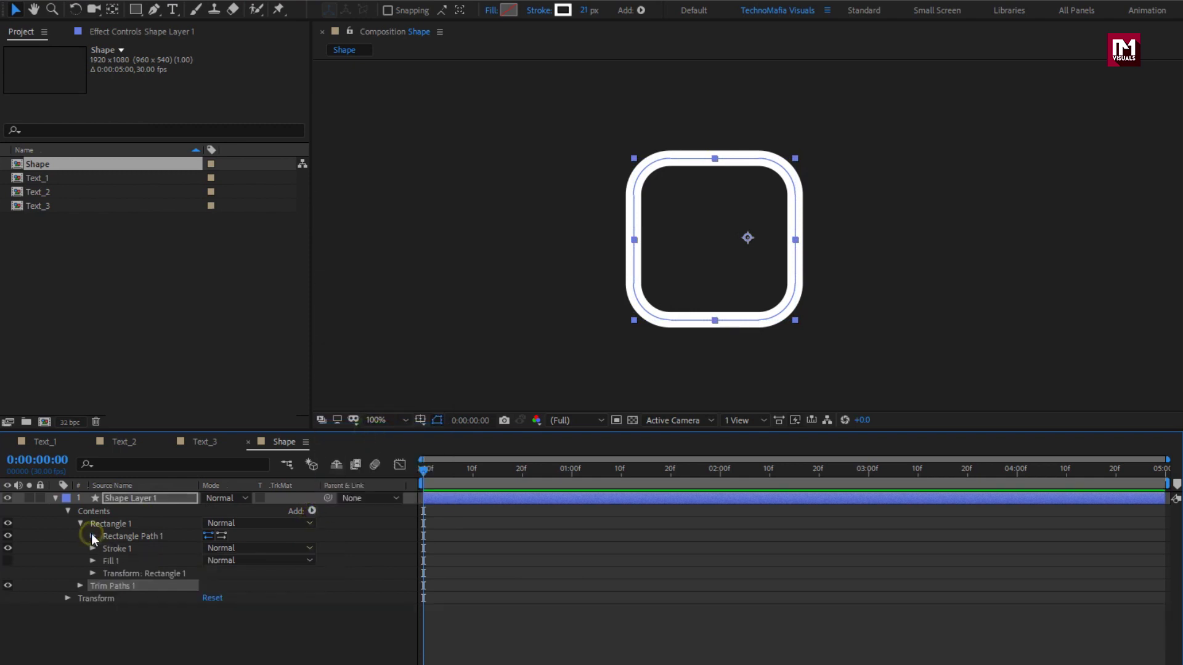
click(80, 524)
click(81, 537)
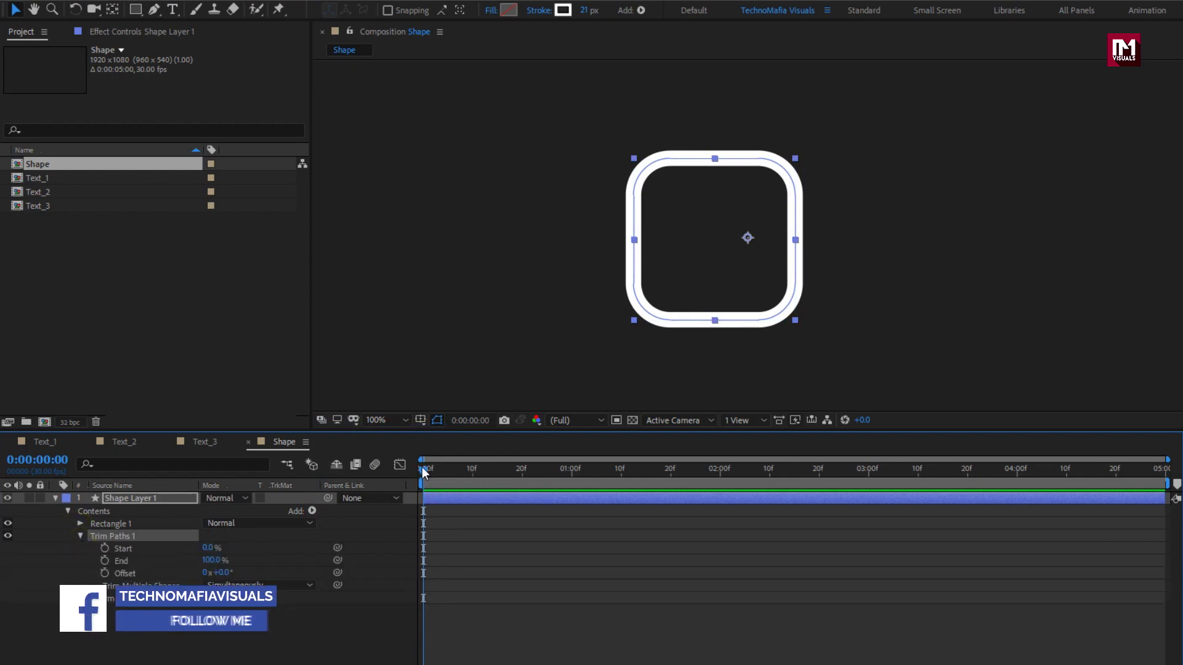
click(105, 547)
click(206, 548)
text(100)
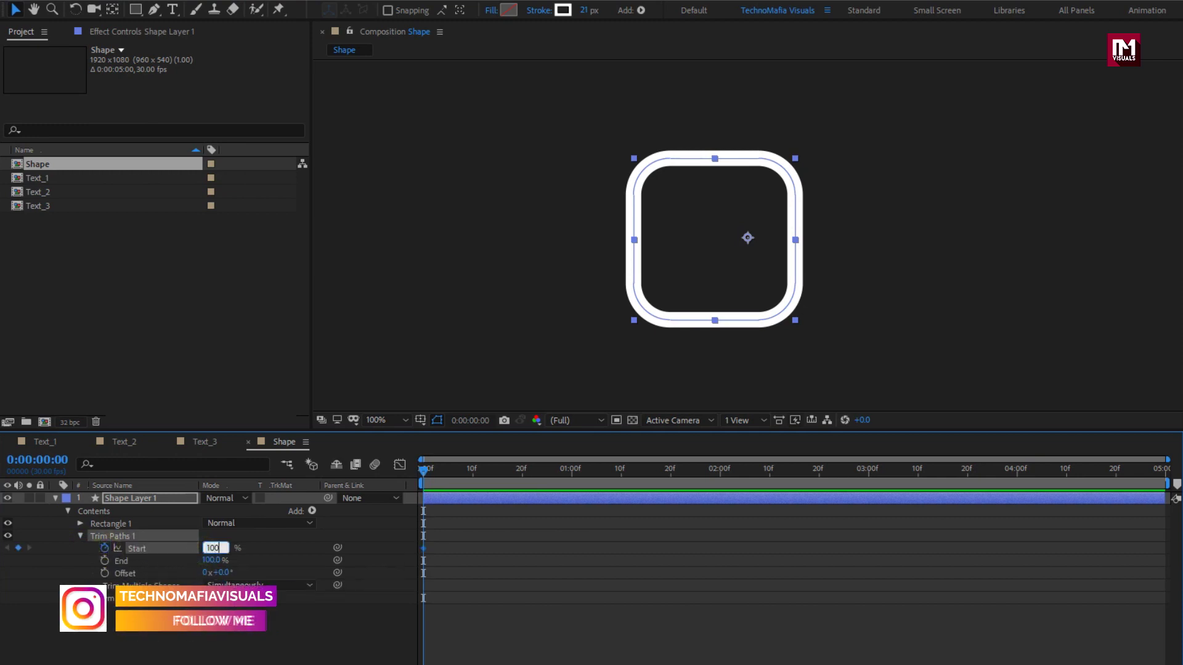
key(Return)
Add a second Start keyframe at 0% at the one-second mark.
click(571, 475)
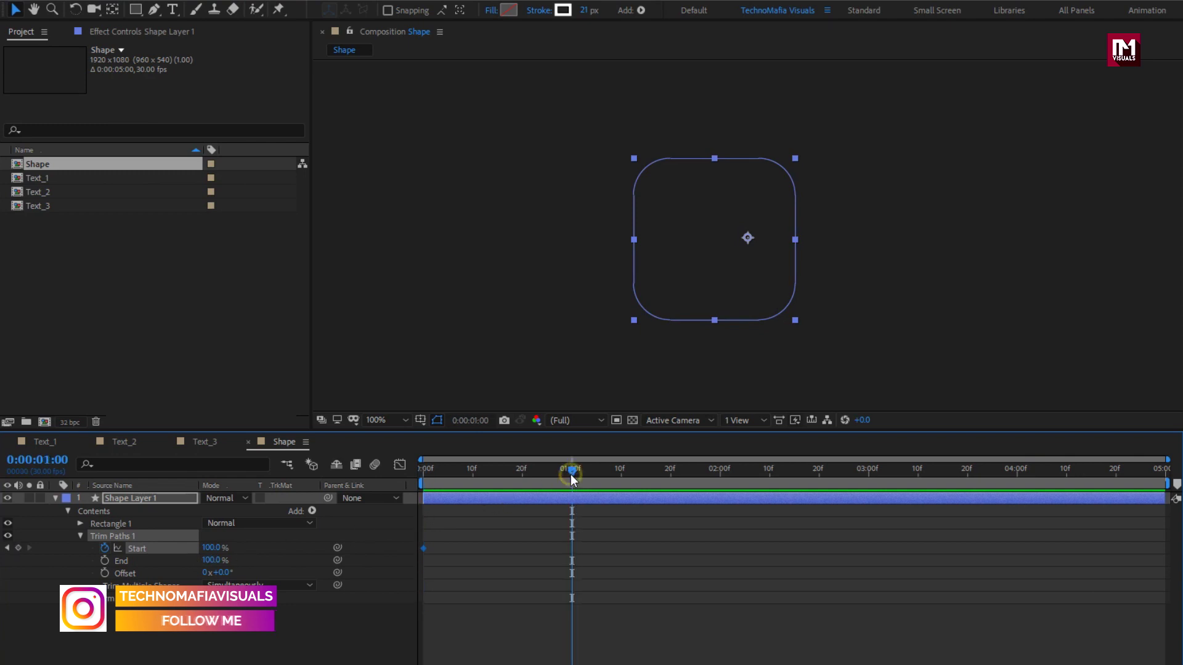
click(213, 548)
text(0)
key(Return)
mouse_move(497, 471)
mouse_down()
mouse_move(423, 470)
mouse_move(572, 470)
mouse_up()
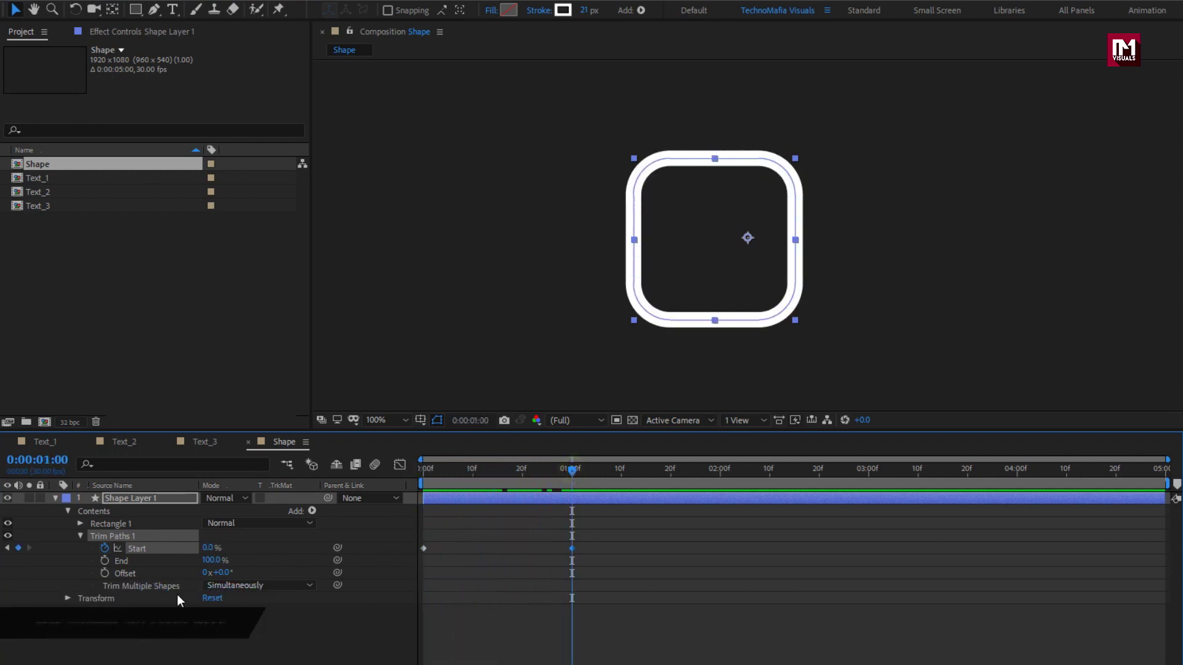
Keyframe the Trim Paths Offset, setting it to 180° at the first frame.
click(104, 573)
click(408, 478)
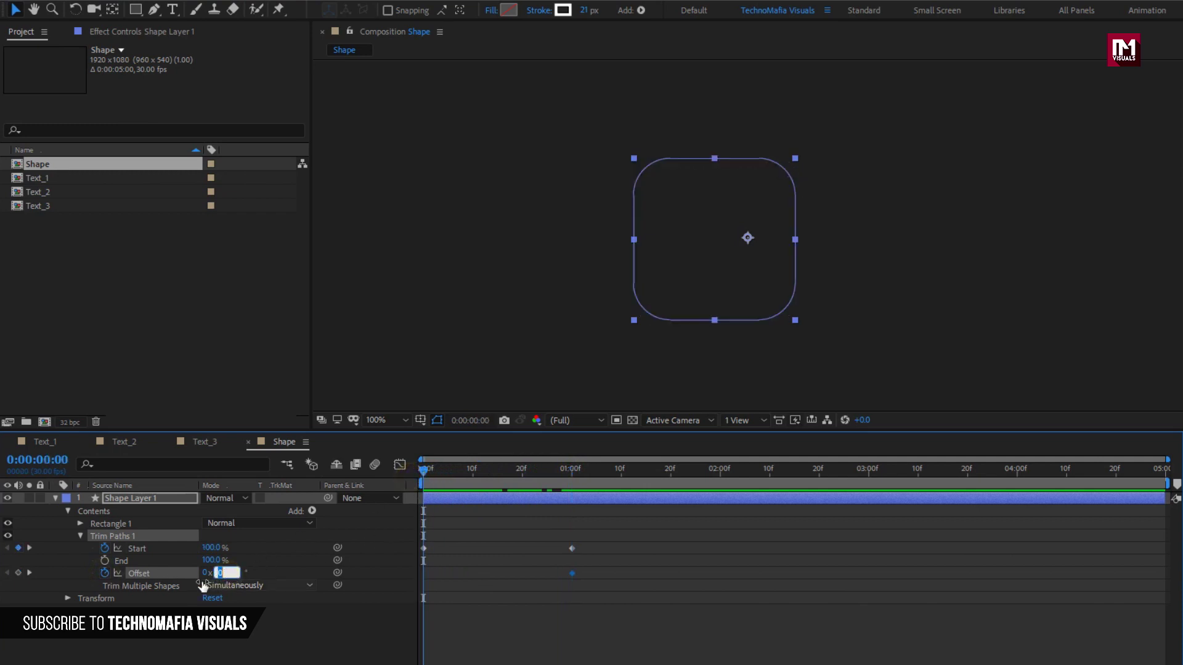
text(180)
key(Return)
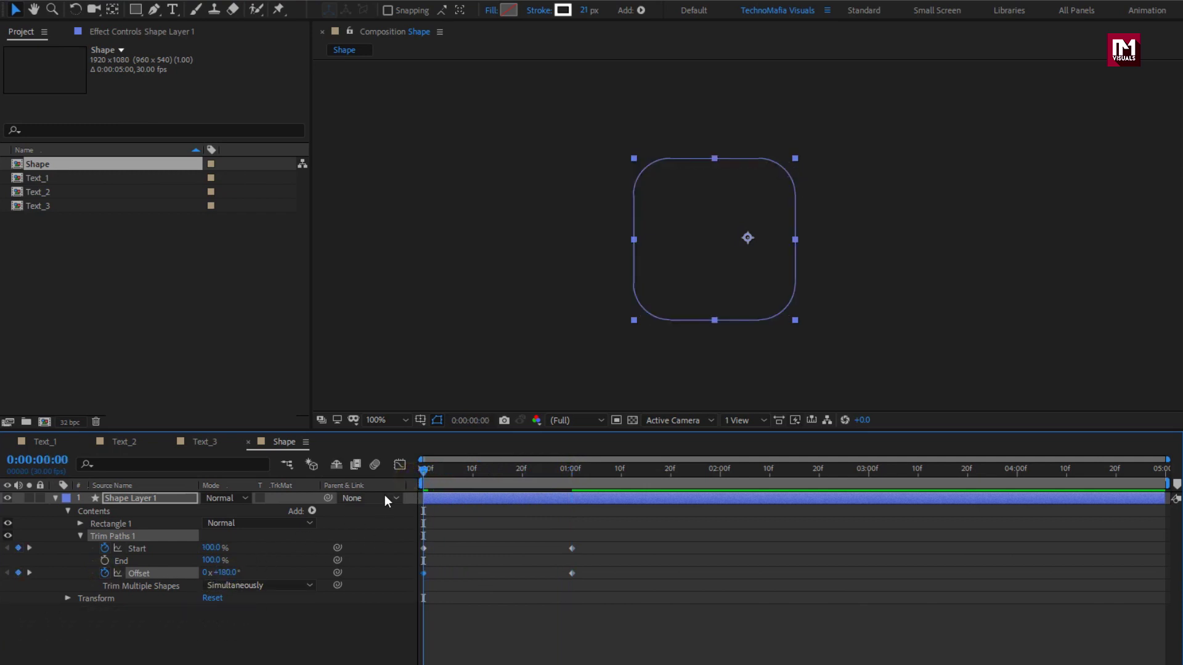
mouse_move(424, 473)
mouse_down()
mouse_move(597, 473)
mouse_move(443, 468)
mouse_up()
Easy Ease the Start and Offset keyframes, sharpen the speed curve, and collapse the layer.
drag(591, 595, 413, 542)
right_click(423, 548)
mouse_move(517, 538)
click(633, 585)
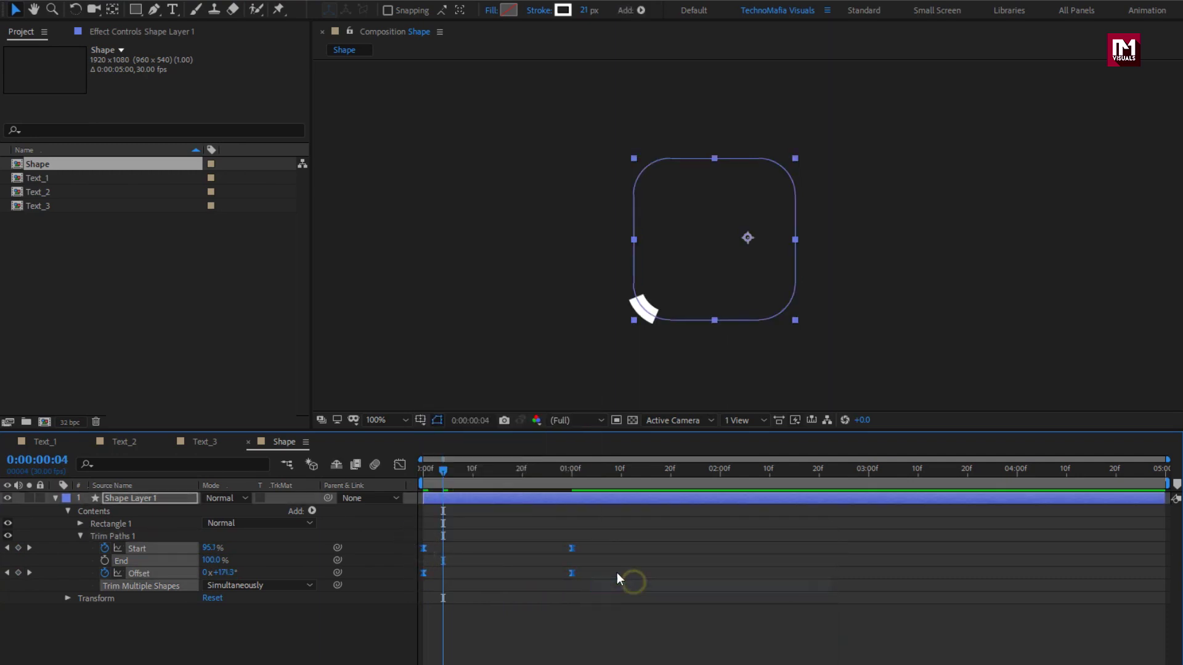
click(401, 465)
drag(602, 537, 487, 510)
click(399, 465)
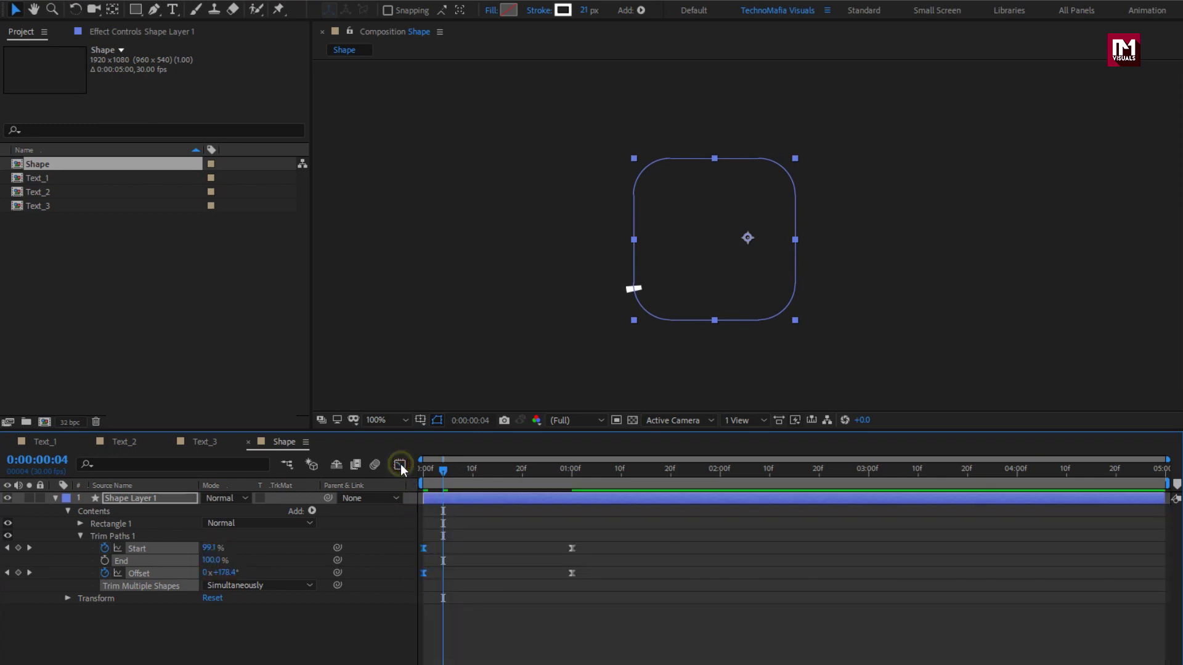
drag(443, 471, 573, 476)
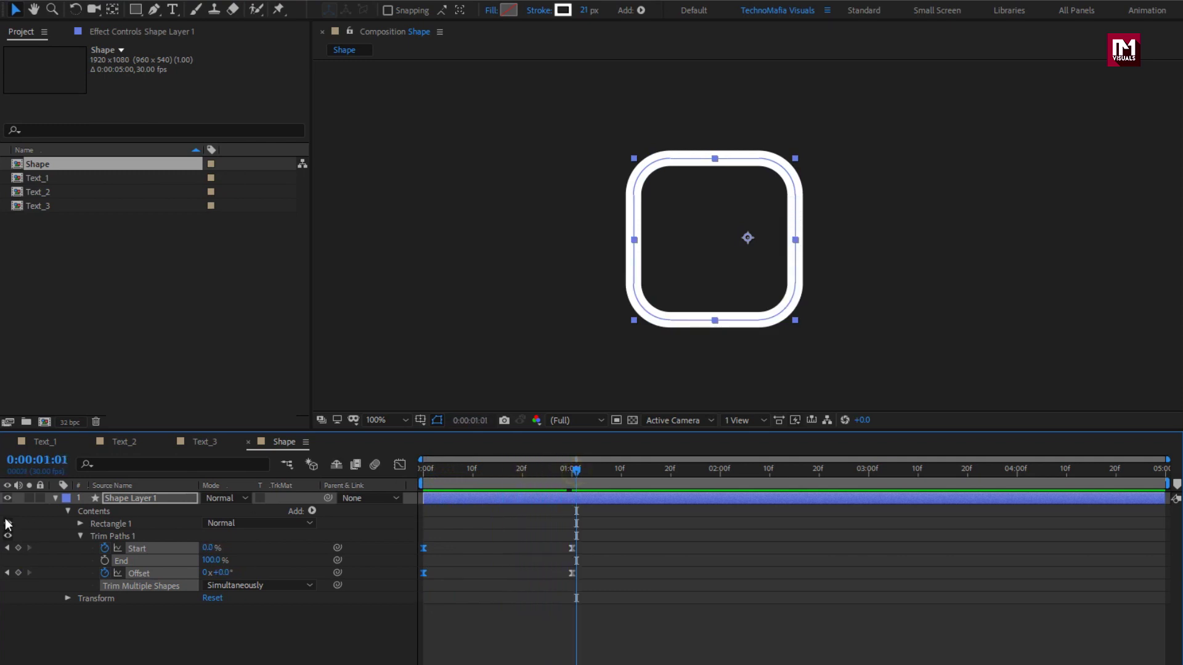
click(55, 498)
click(159, 526)
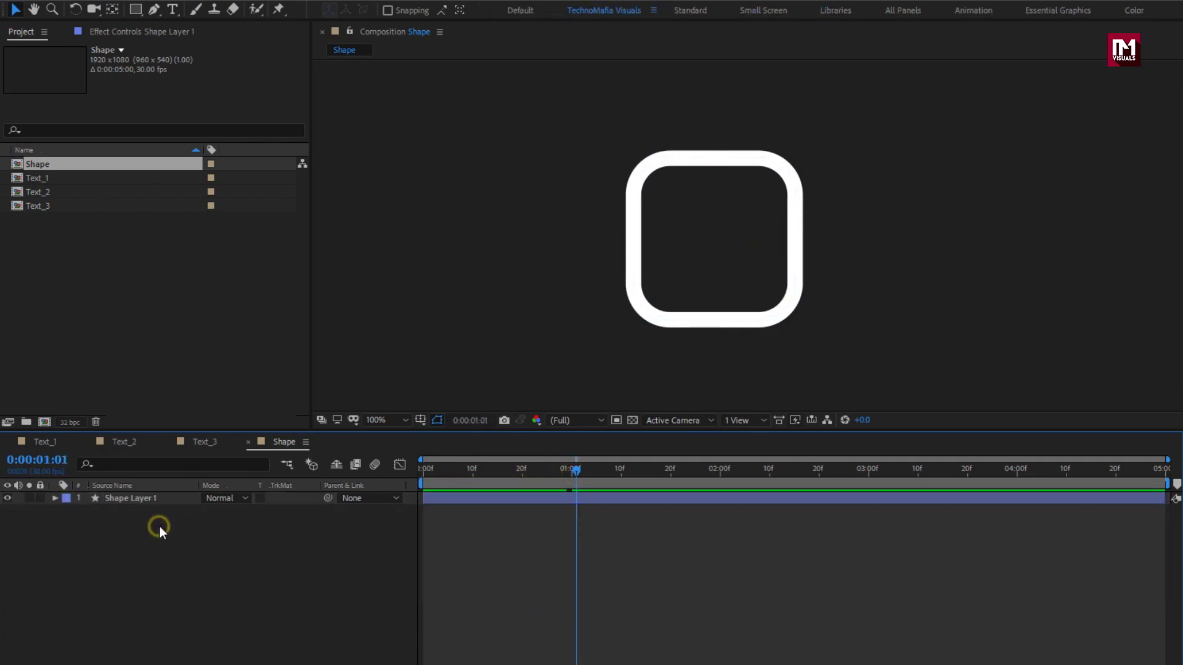
Draw a three-point check mark path with the Pen tool over the square.
click(154, 9)
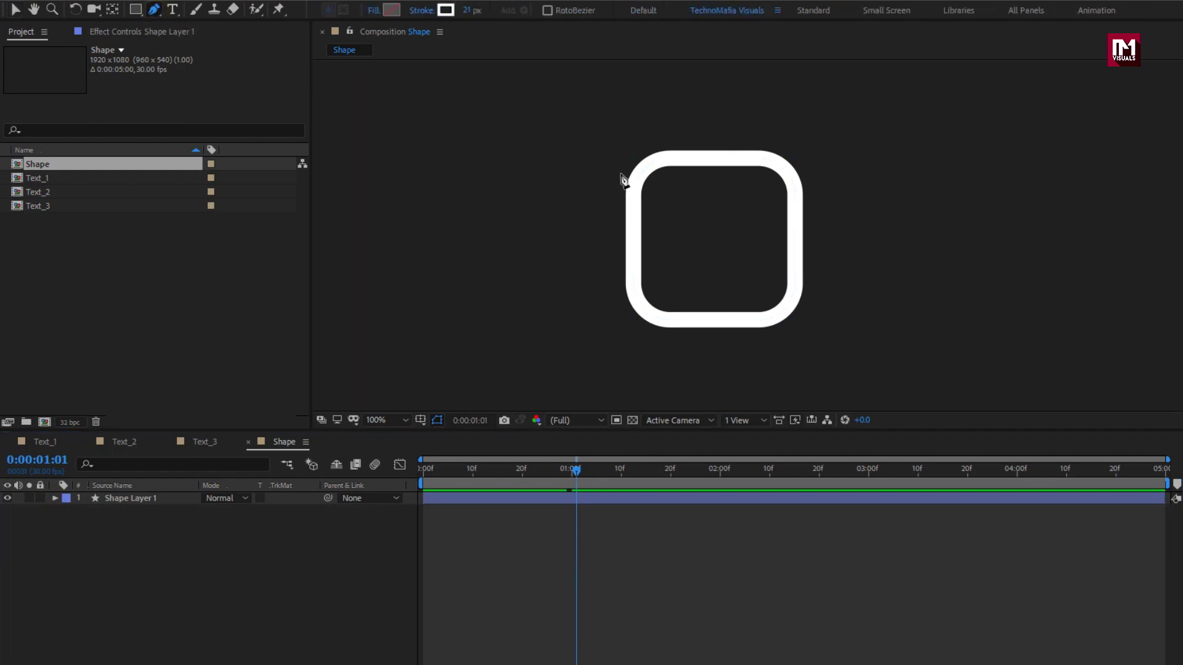
click(650, 191)
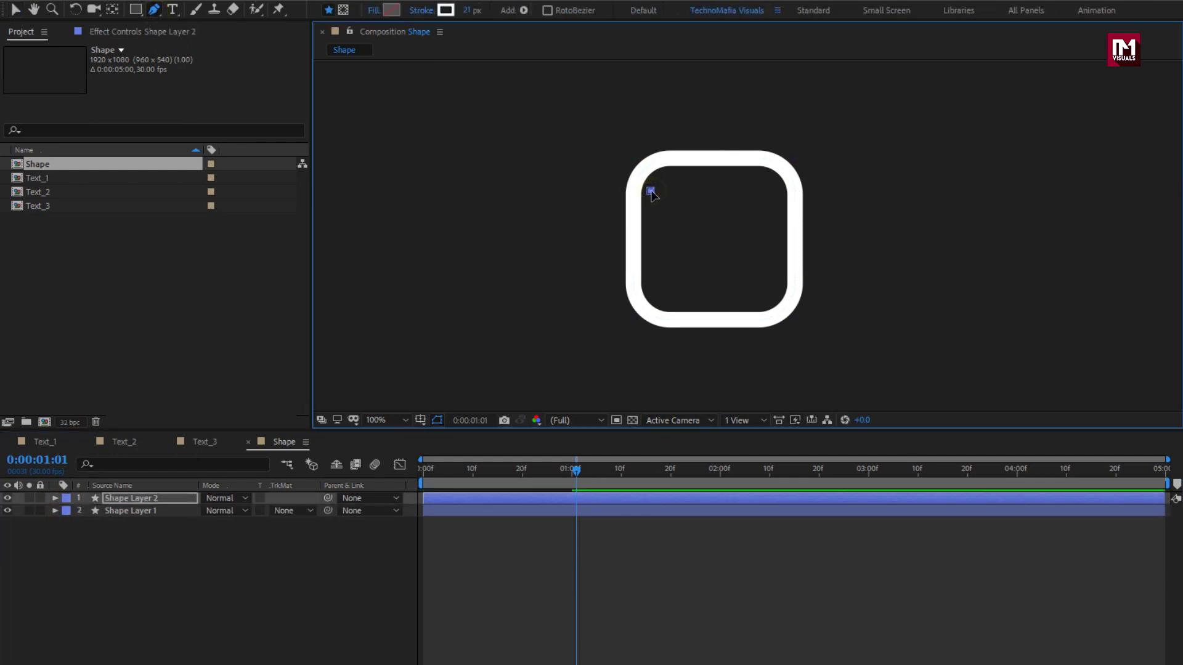
click(707, 296)
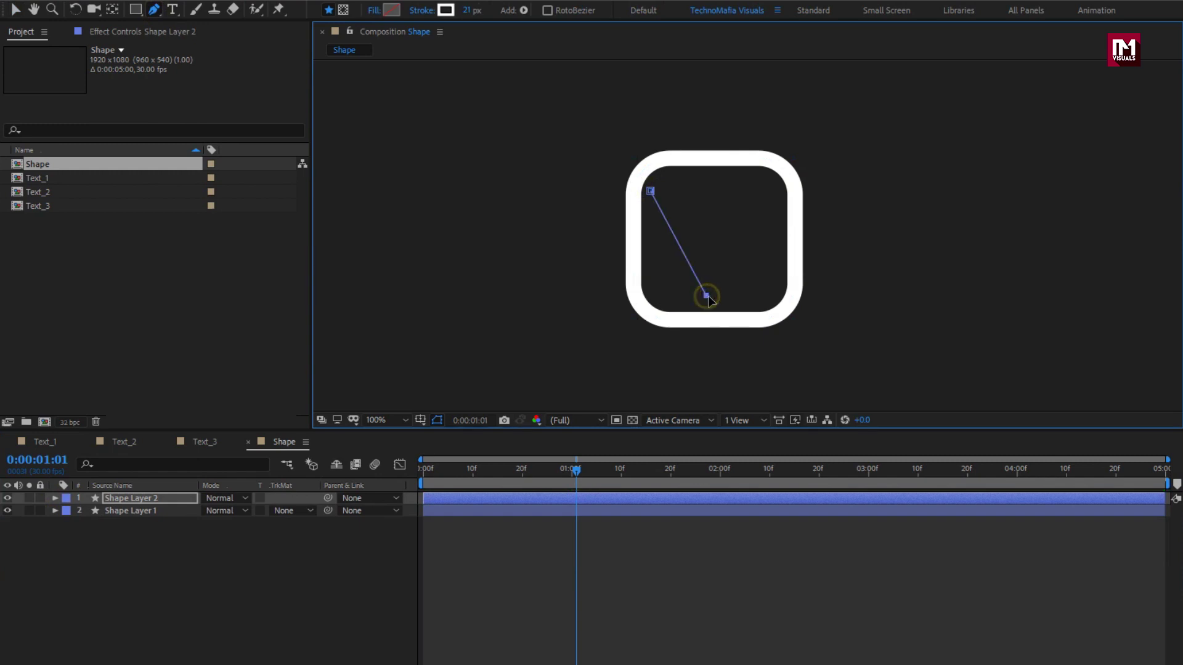
click(916, 144)
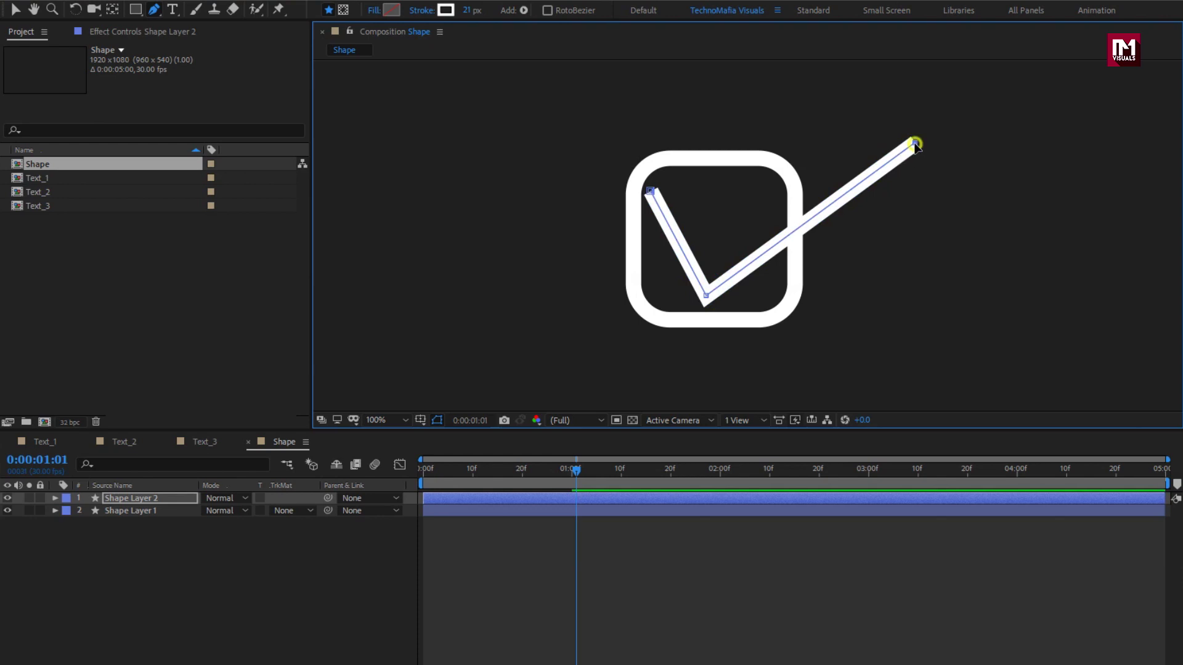
drag(916, 144, 858, 147)
Reposition the check mark's three vertices to refine its shape.
key(v)
drag(648, 191, 629, 192)
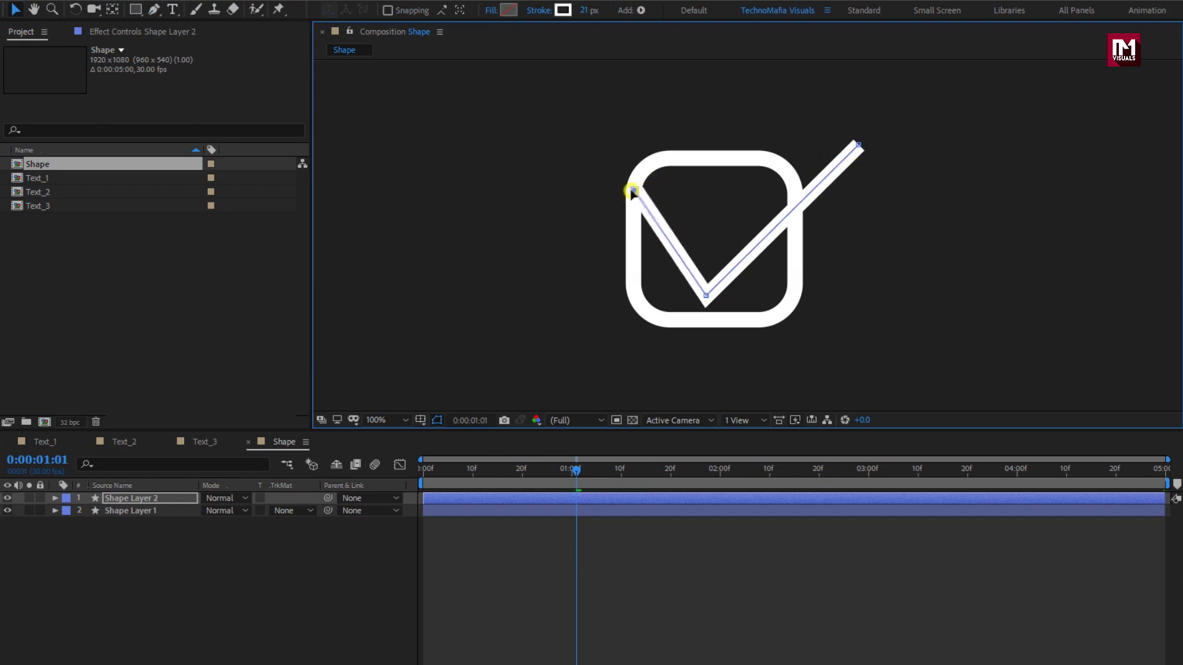
drag(707, 300, 705, 307)
drag(858, 145, 874, 159)
drag(706, 306, 692, 284)
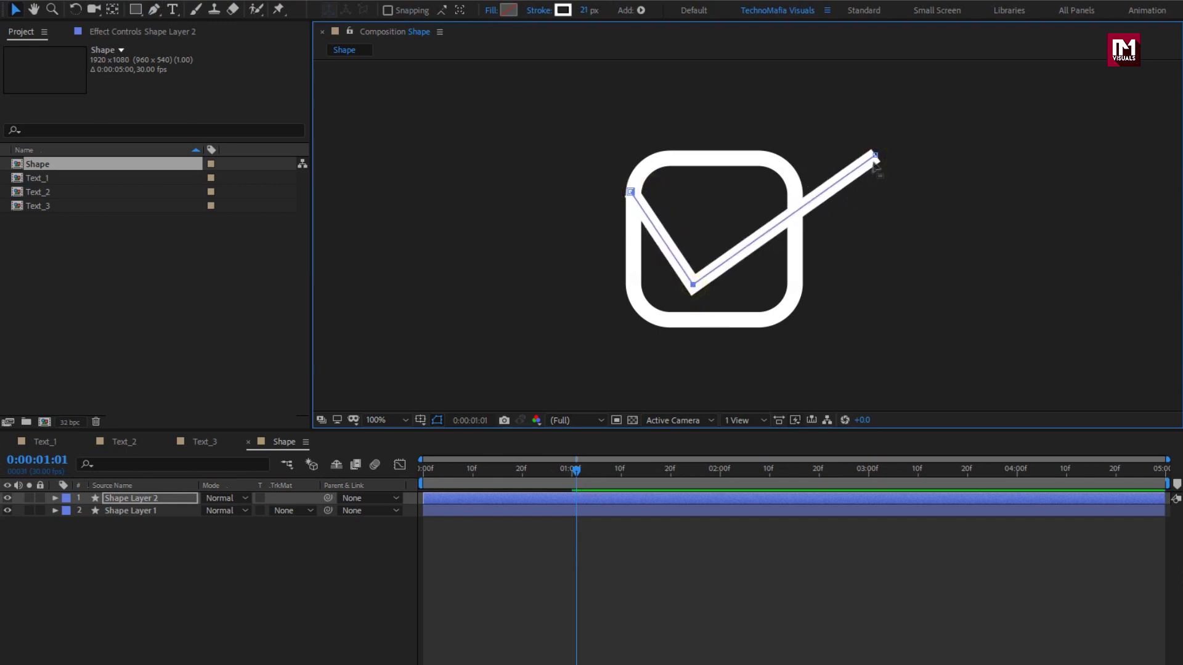
drag(873, 159, 887, 158)
drag(625, 185, 643, 195)
Thicken the check mark's stroke to 35 px and extend its top-left point past the square.
drag(585, 11, 594, 16)
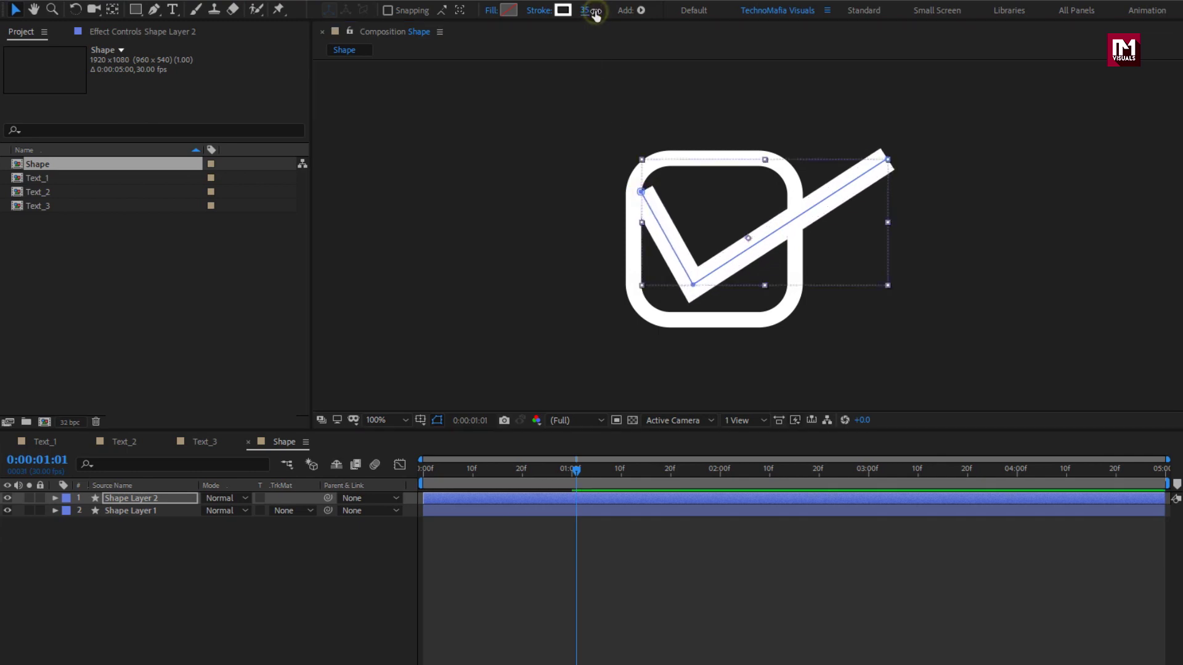
drag(642, 193, 623, 192)
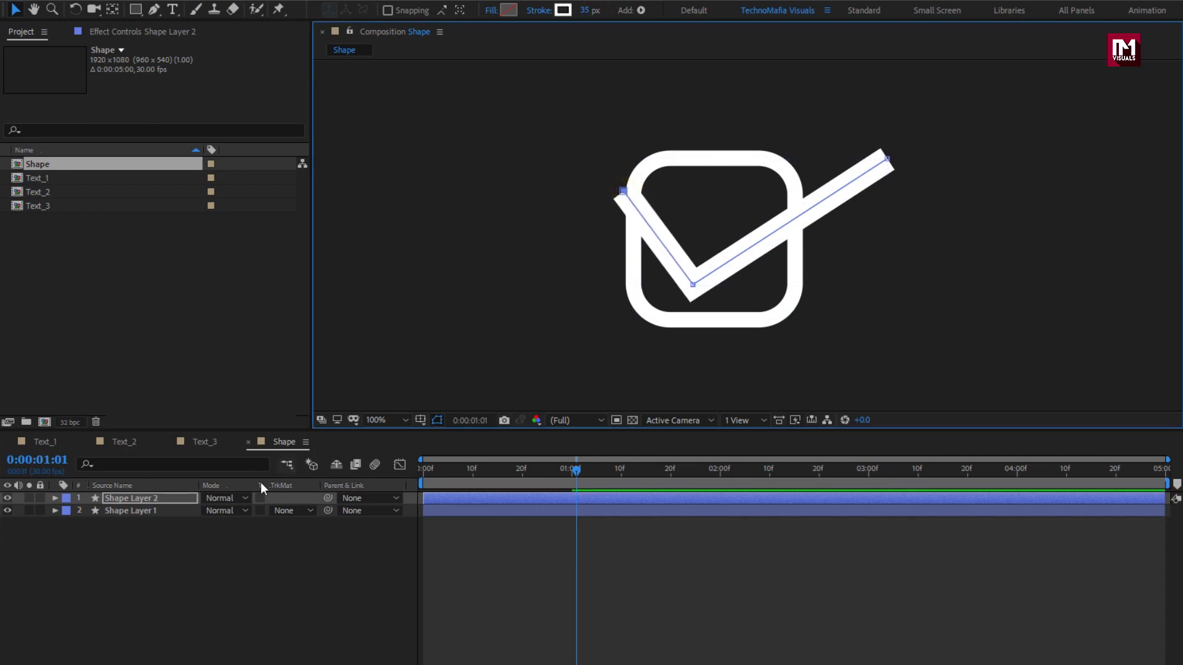
click(154, 497)
click(55, 499)
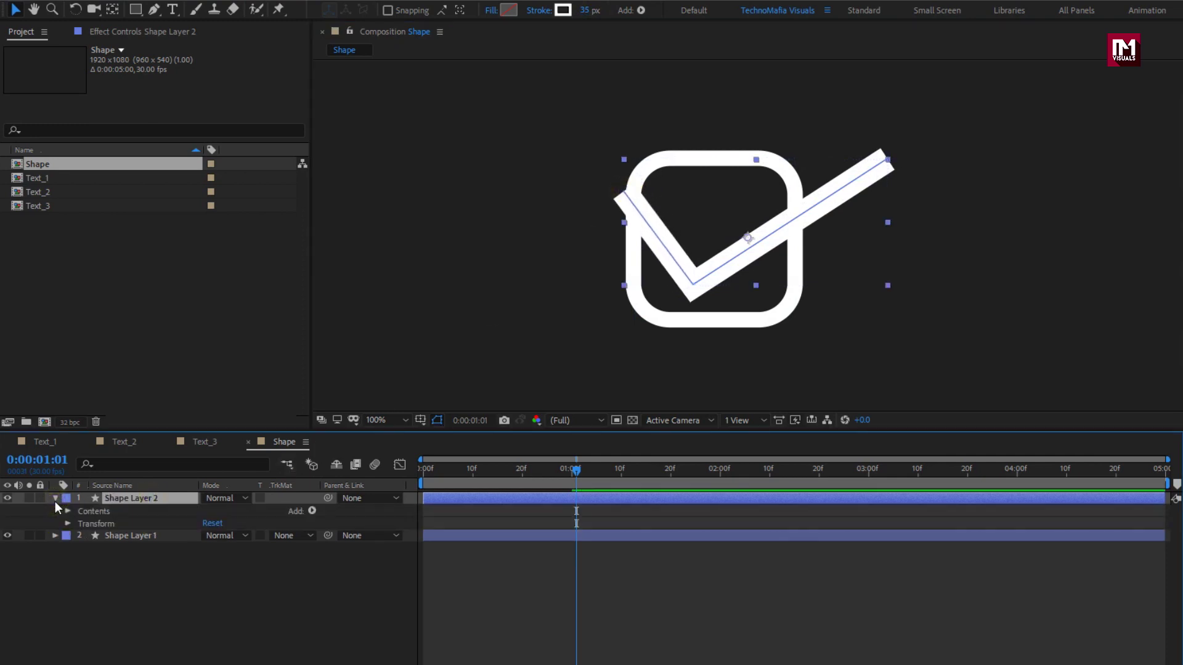
Add Trim Paths to the check mark and keyframe End from 0% to 100% at one second.
click(312, 511)
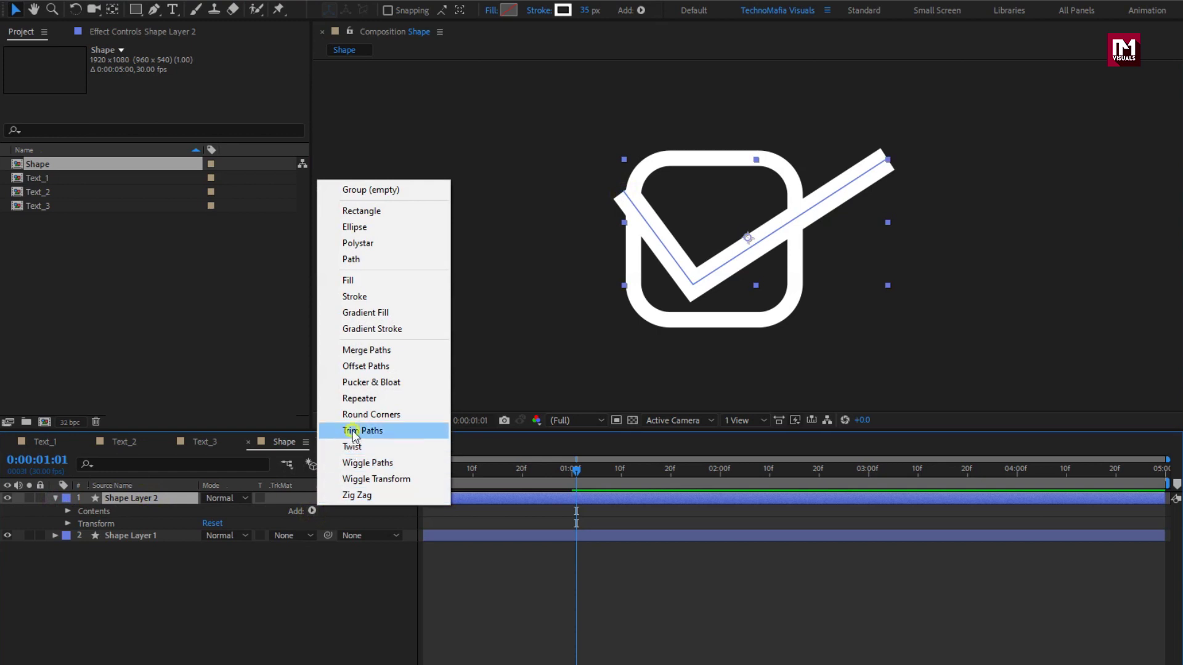
click(352, 430)
click(80, 536)
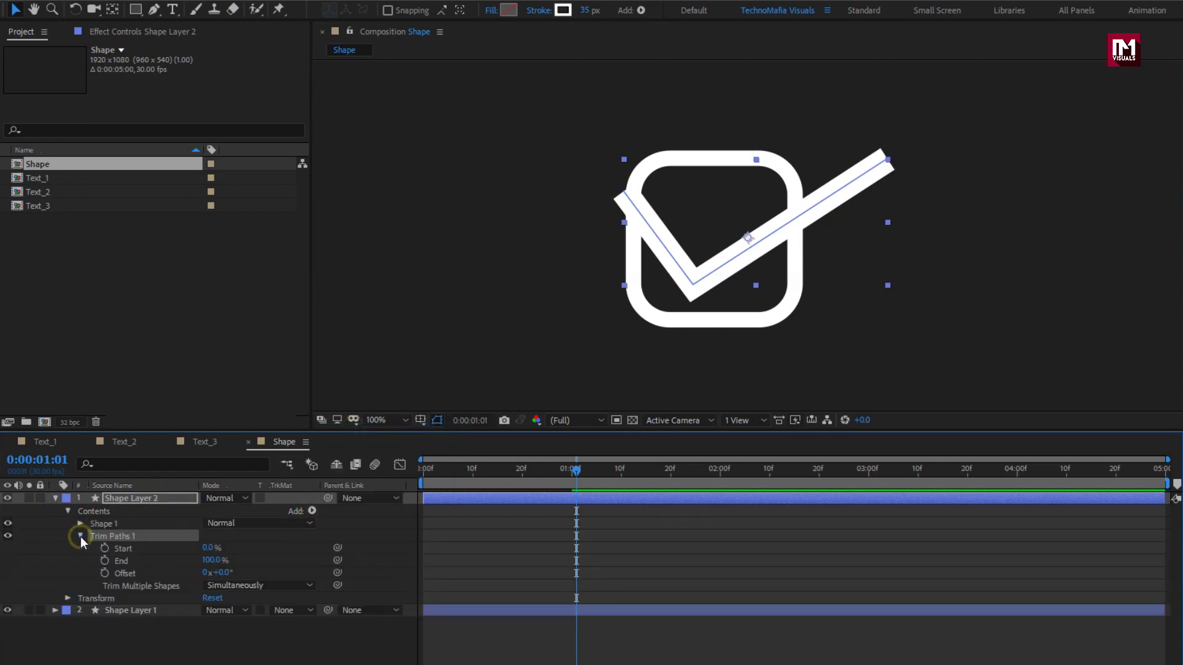
drag(570, 474, 572, 474)
click(104, 561)
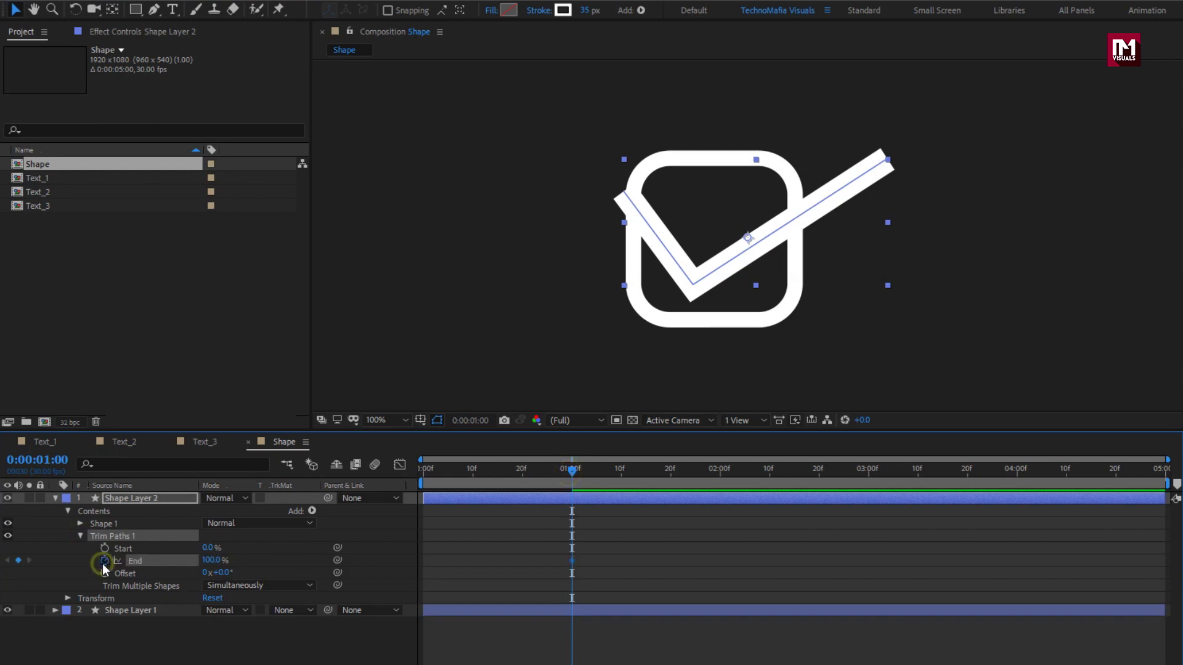
click(422, 475)
drag(209, 565, 134, 563)
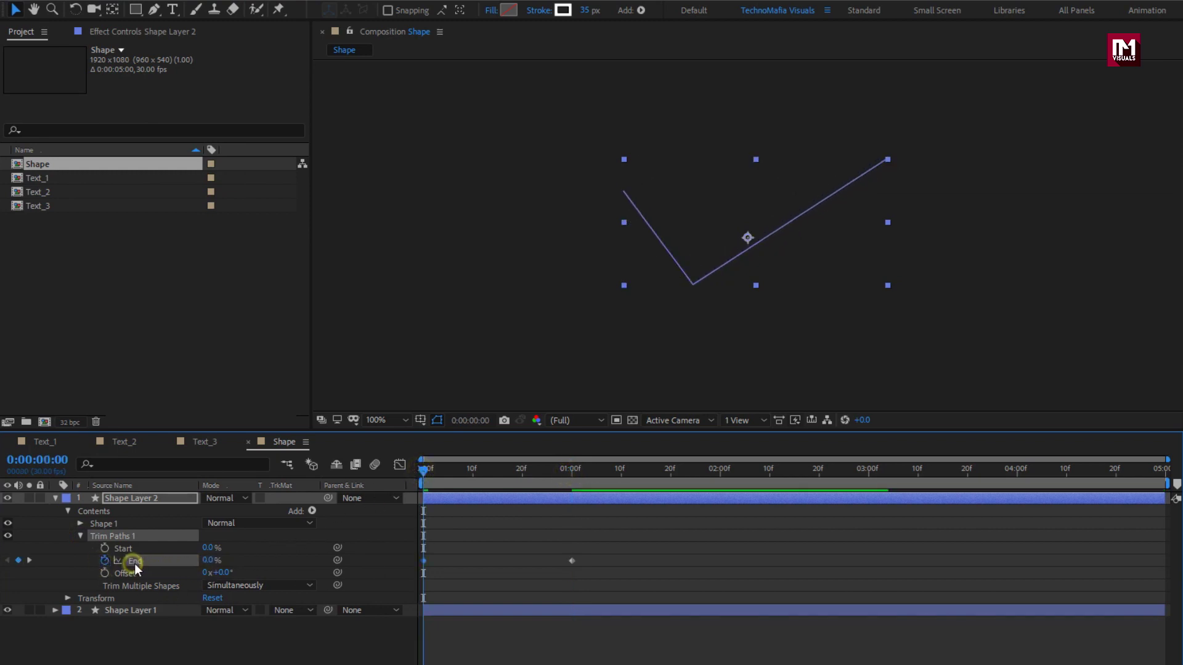
Easy Ease both End keyframes and steepen the speed curve into a quick early peak.
drag(584, 574, 421, 562)
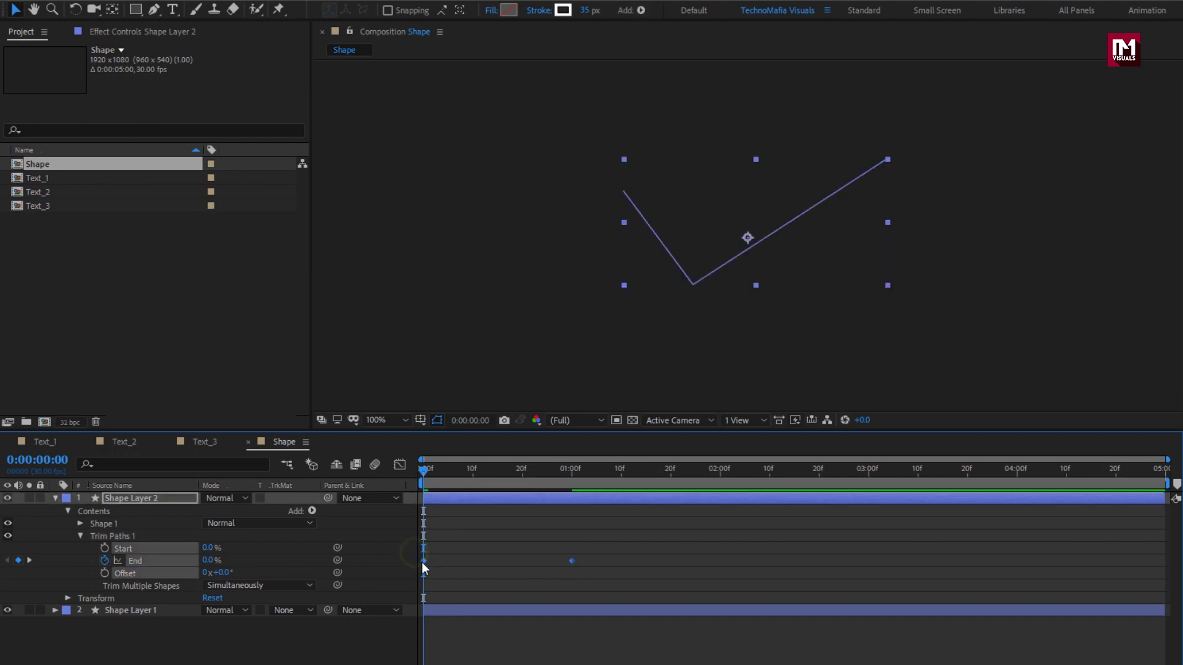
right_click(423, 562)
mouse_move(501, 553)
click(608, 596)
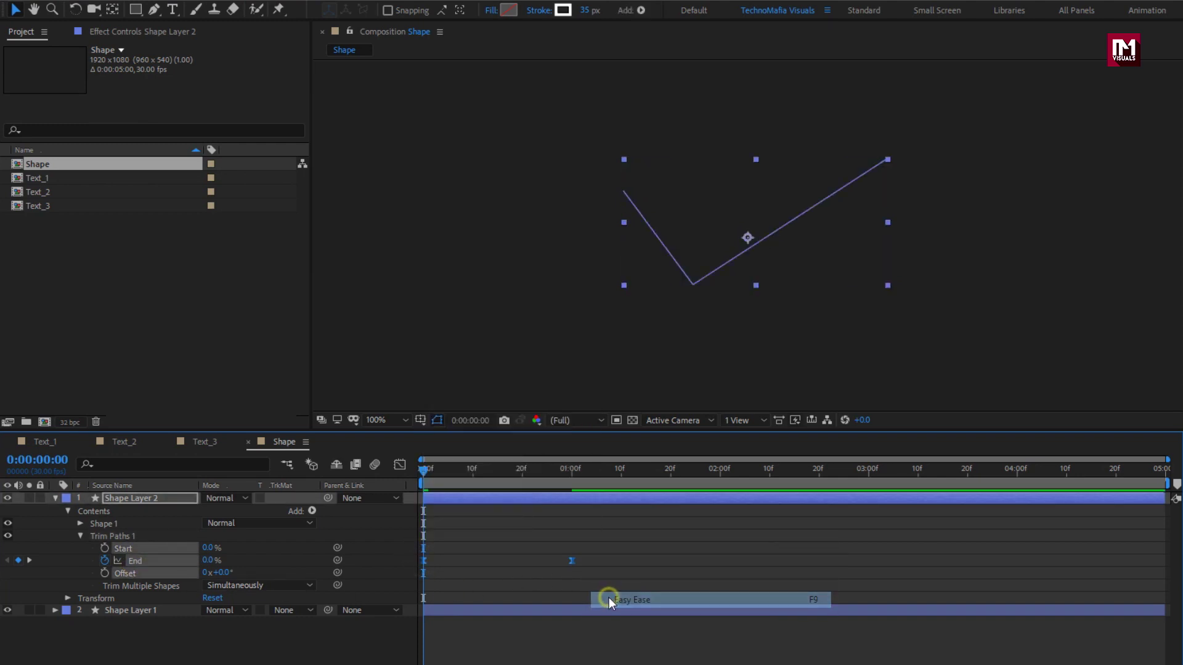
click(397, 465)
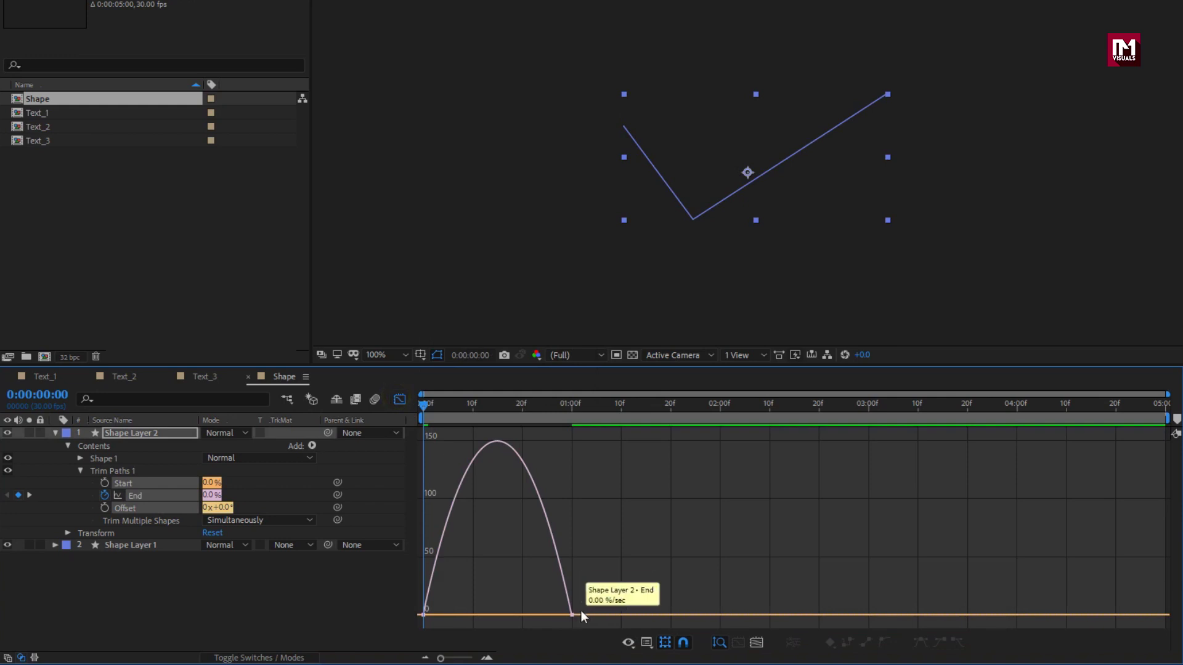
drag(550, 616, 493, 615)
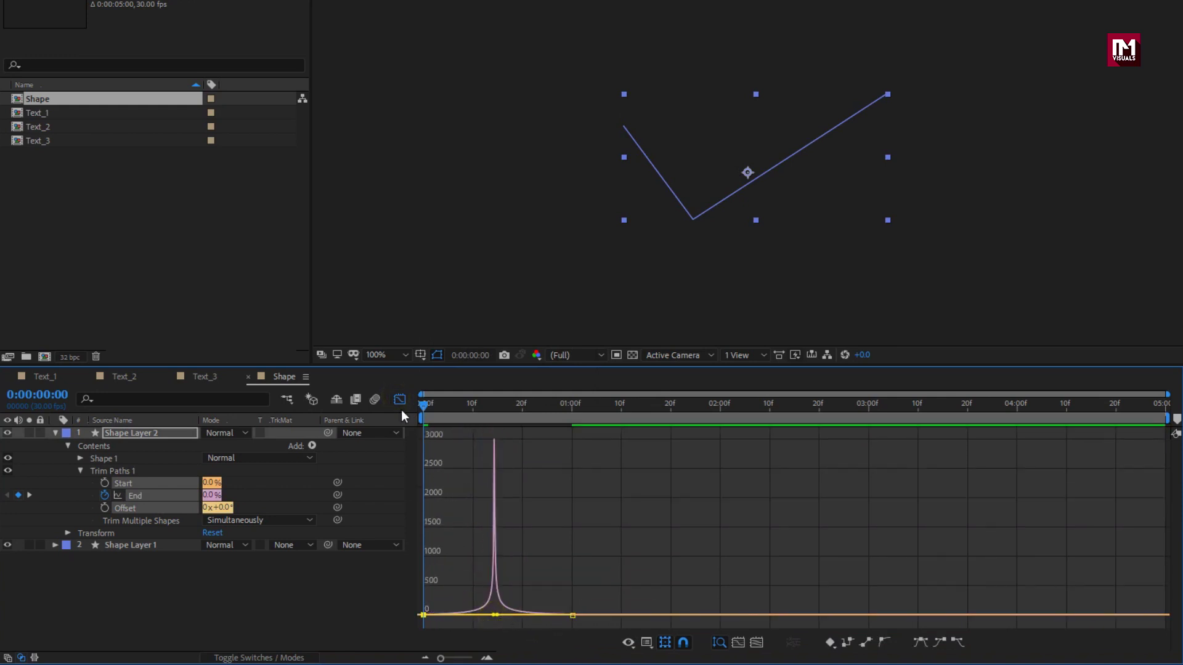
click(400, 399)
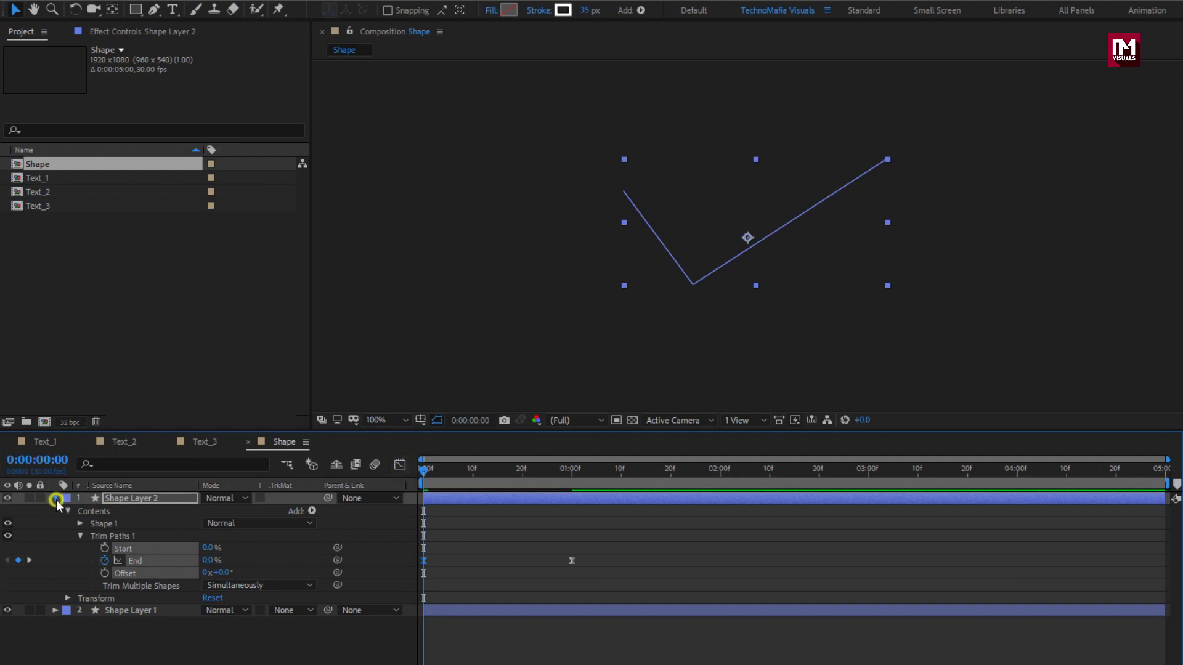
Delay the check mark layer's start by about 3 frames after the square.
click(55, 498)
click(467, 474)
drag(474, 479, 523, 479)
mouse_move(452, 503)
mouse_down()
mouse_move(504, 495)
mouse_move(430, 477)
mouse_move(647, 478)
mouse_up()
click(160, 511)
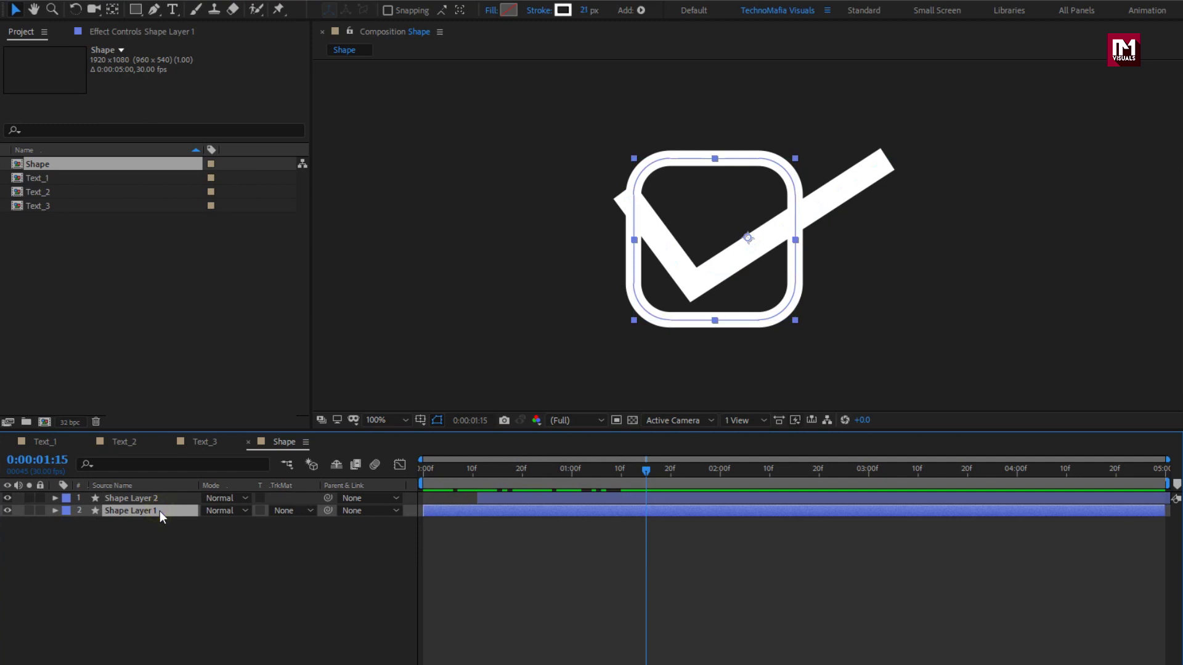
Apply a Fill effect to the rounded square, coloured bright blue (00A2FF).
click(1049, 59)
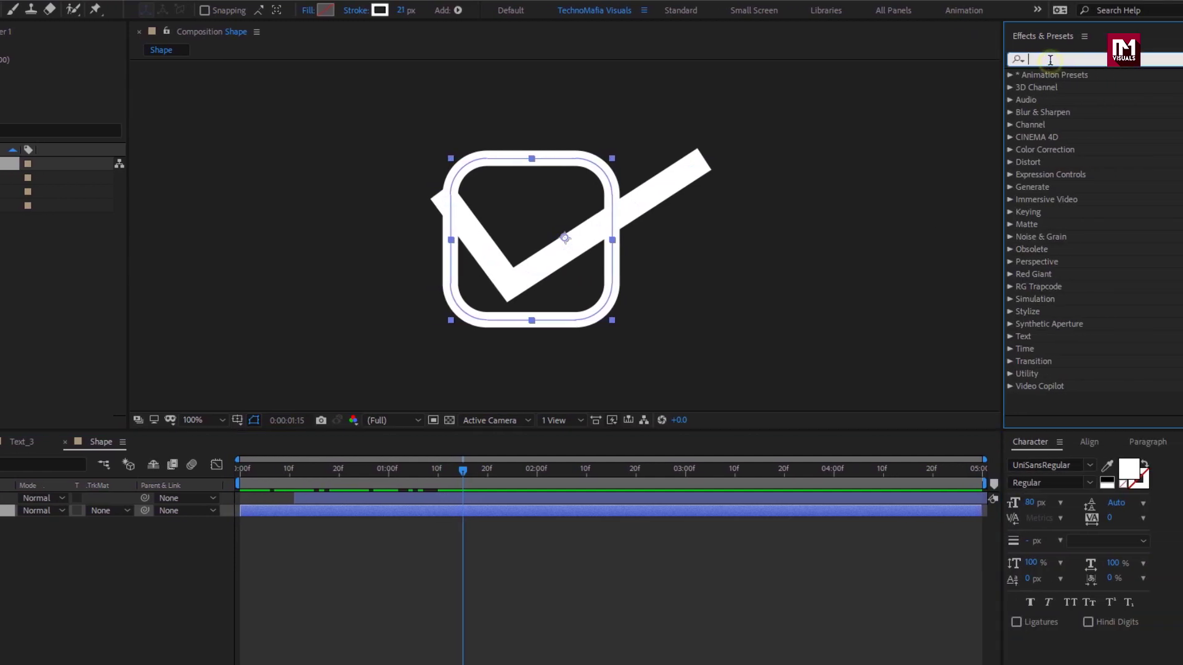
text(fill)
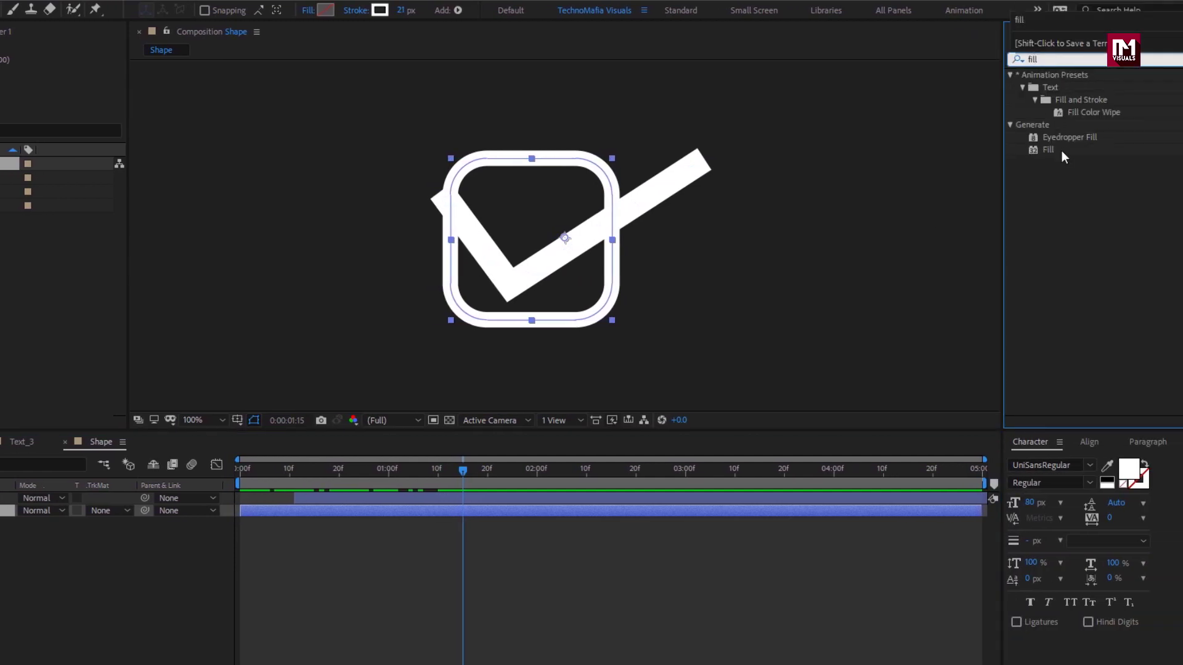
double_click(1049, 150)
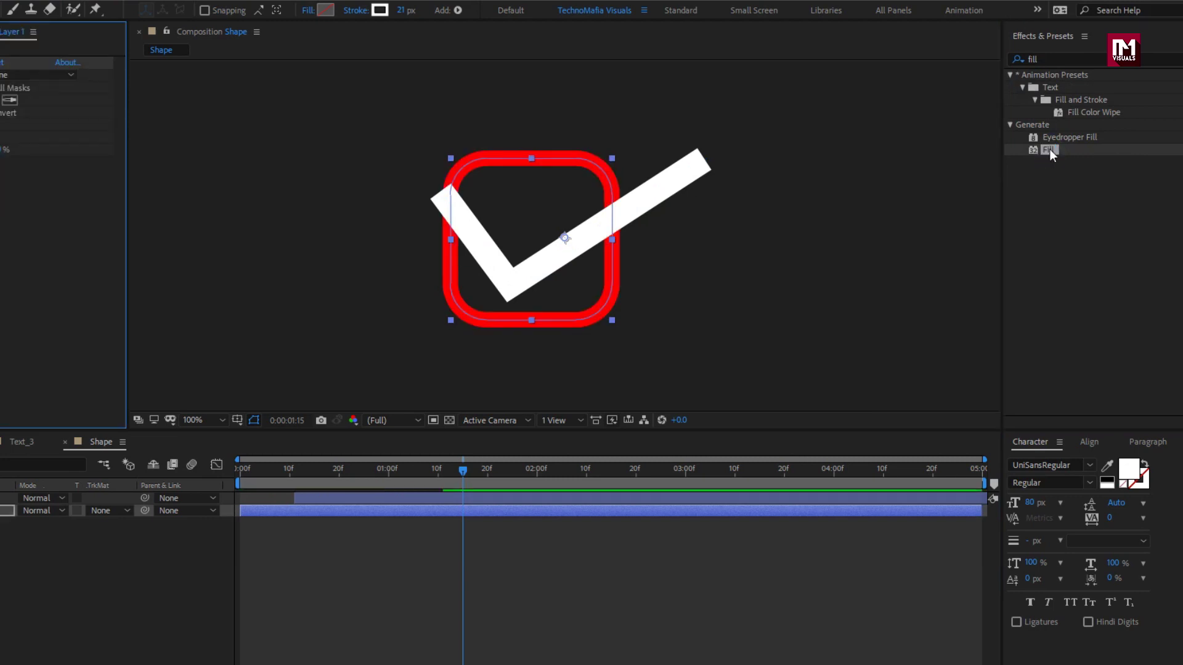
click(174, 99)
drag(380, 279, 384, 265)
click(477, 181)
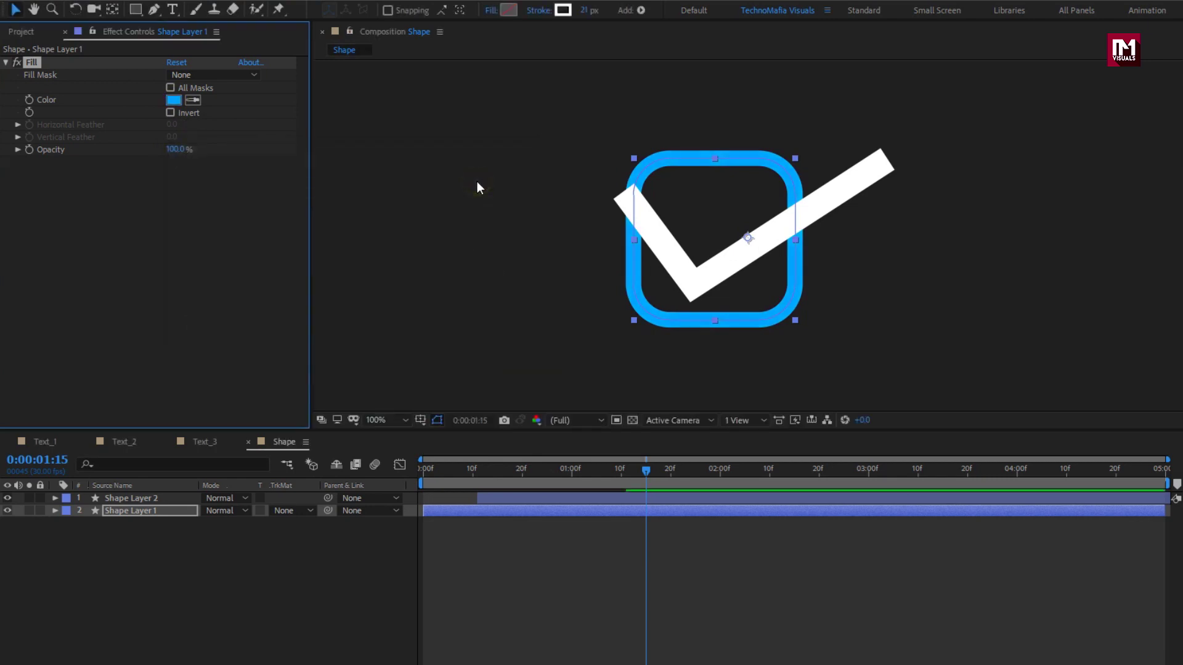
Apply a Fill effect to the check mark set to white FFFFFF.
click(158, 497)
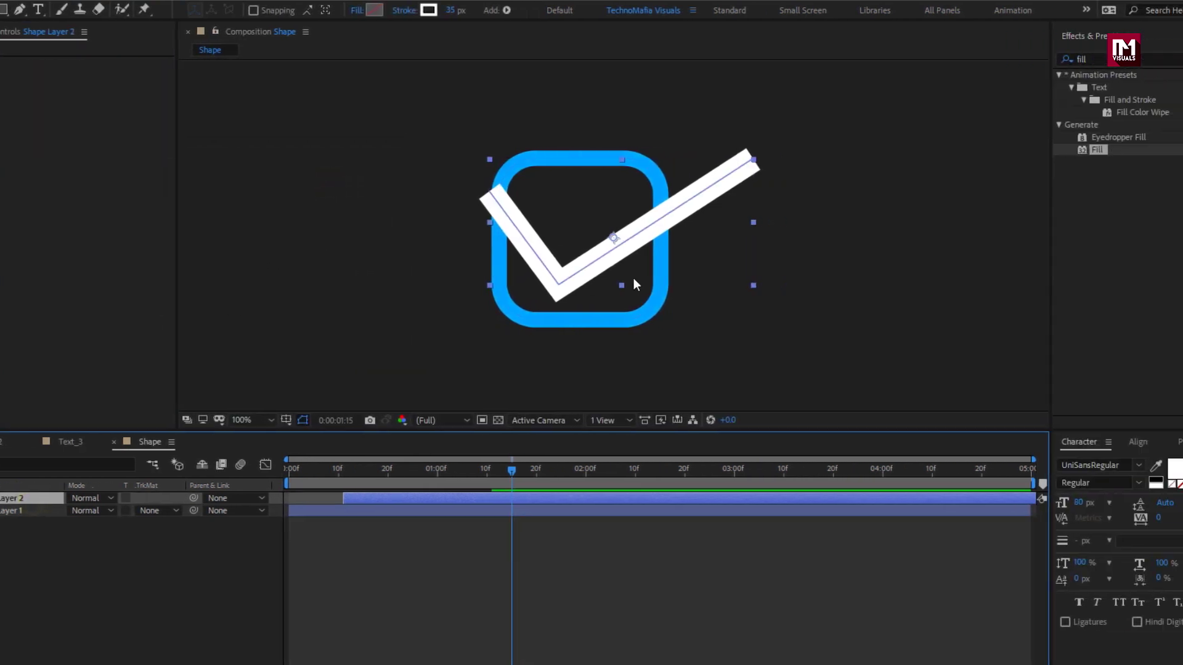
click(1047, 150)
double_click(1047, 150)
click(173, 99)
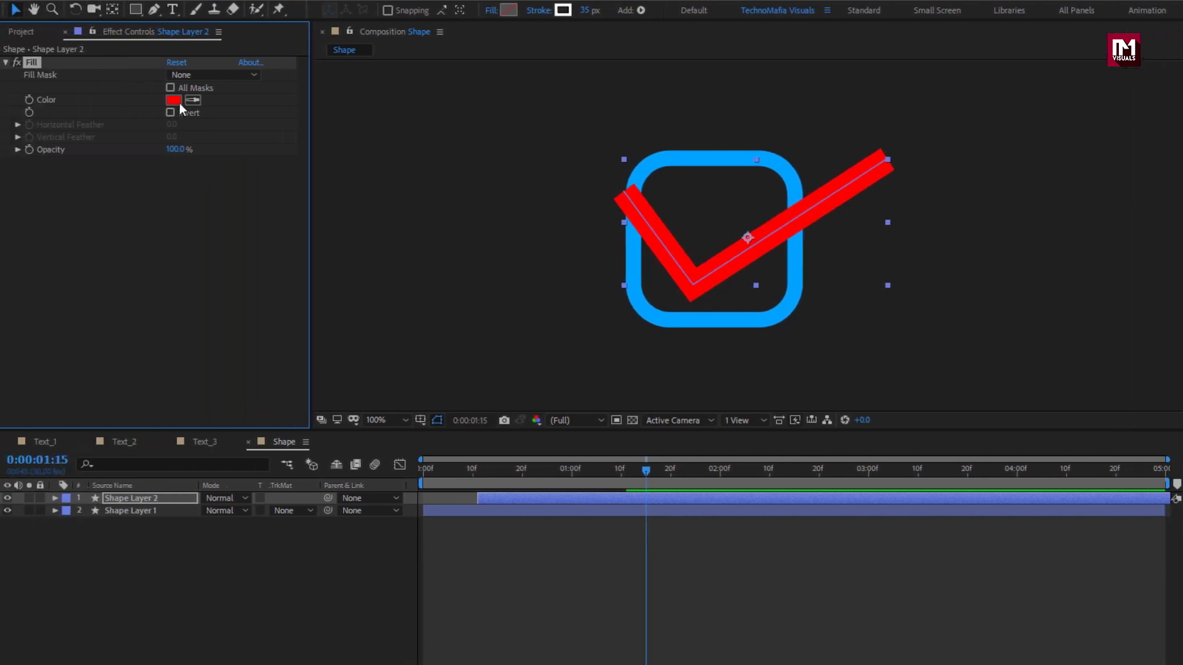
text(FFFFFF)
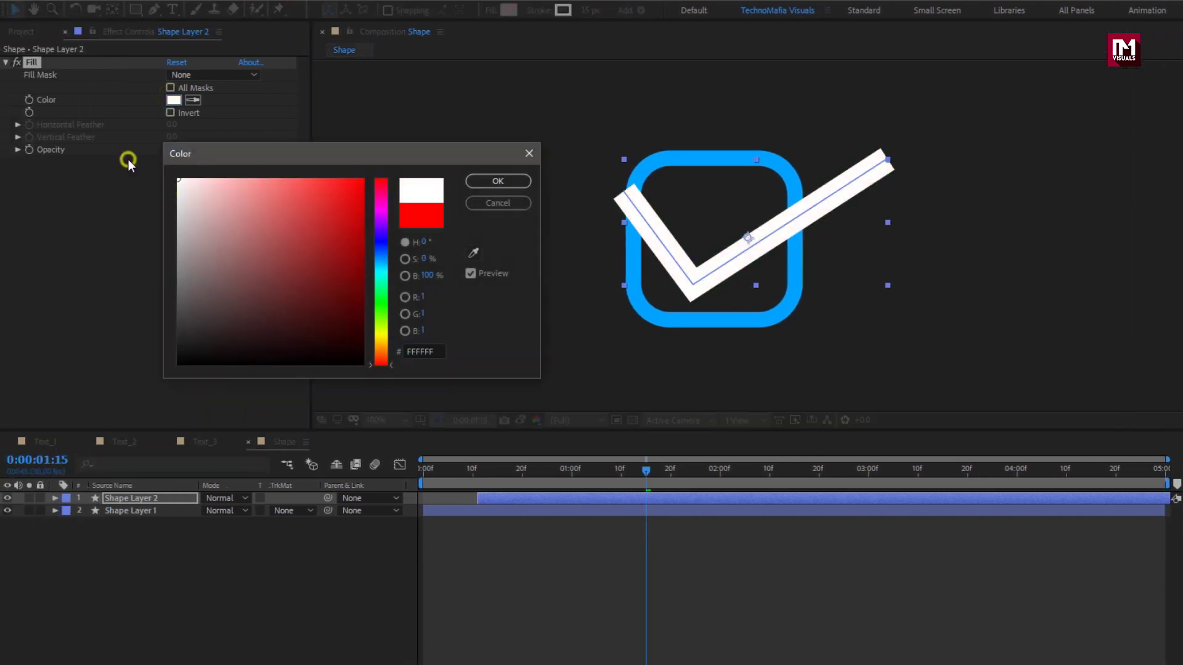
click(498, 181)
key(ctrl+n)
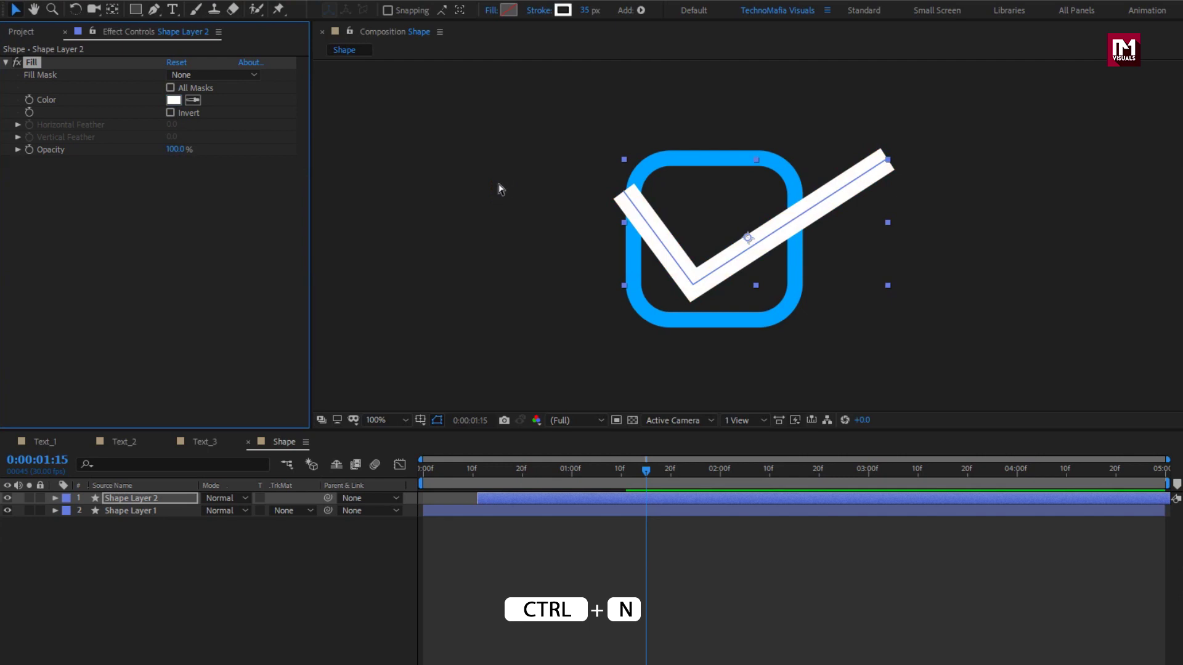
Create a composition named Milestone and fit the whole frame in the viewer.
text(Milestone)
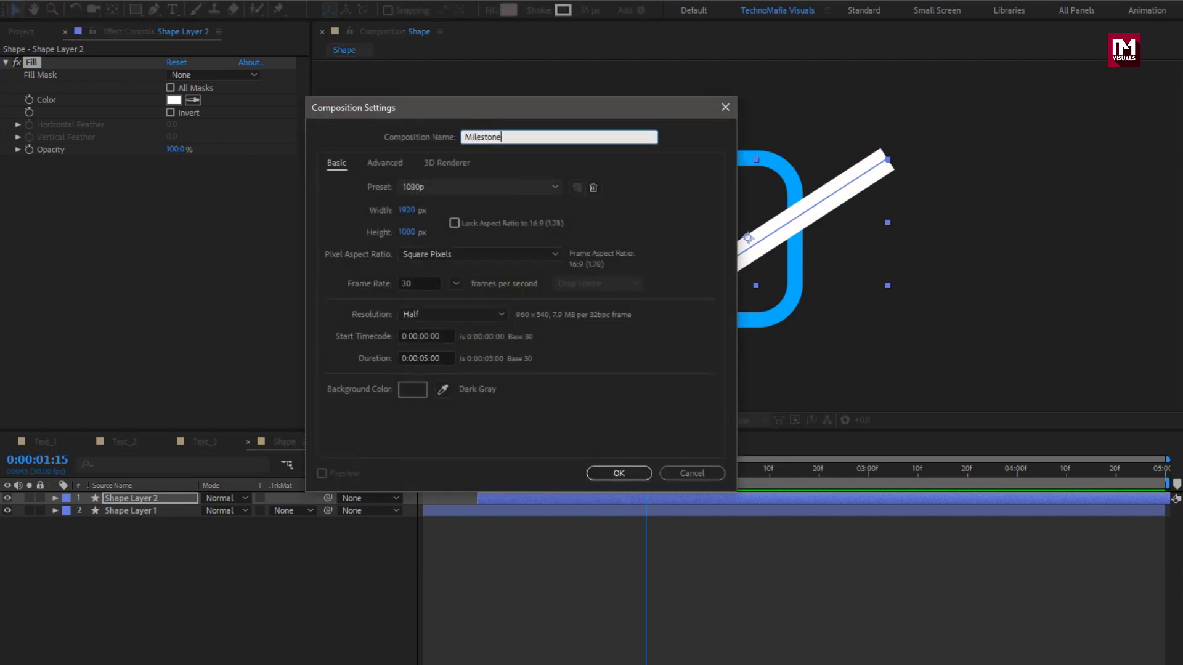
click(601, 471)
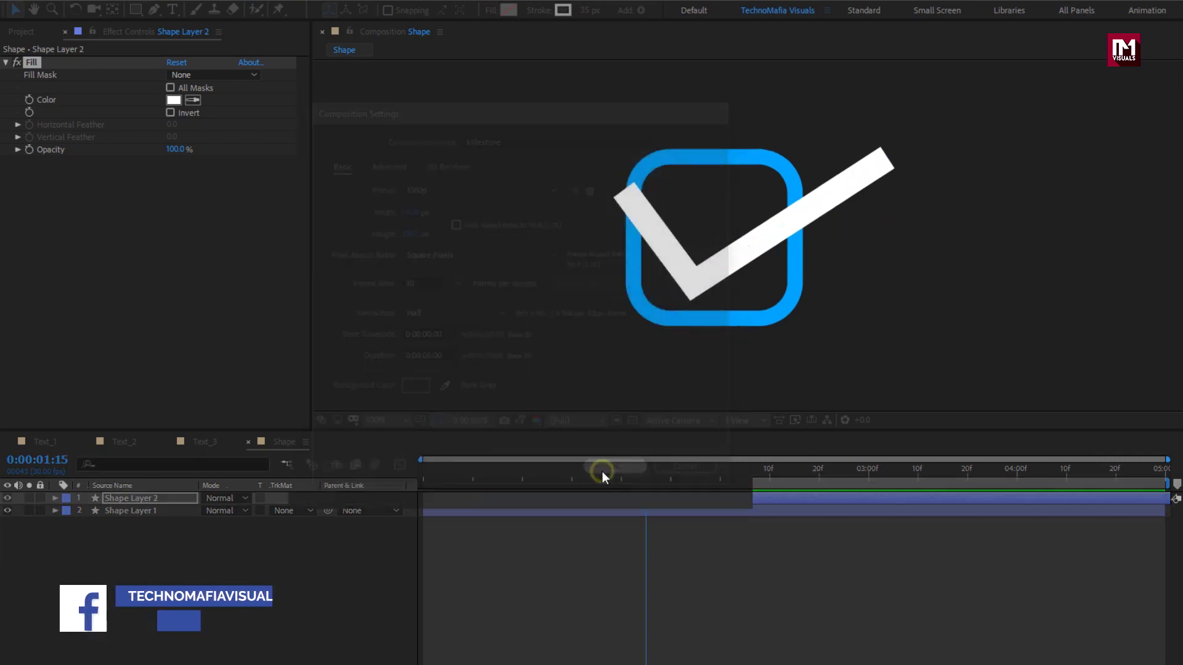
click(379, 418)
click(399, 452)
Add the title text MILESTONE ACHIEVED near the top, centred horizontally.
click(173, 9)
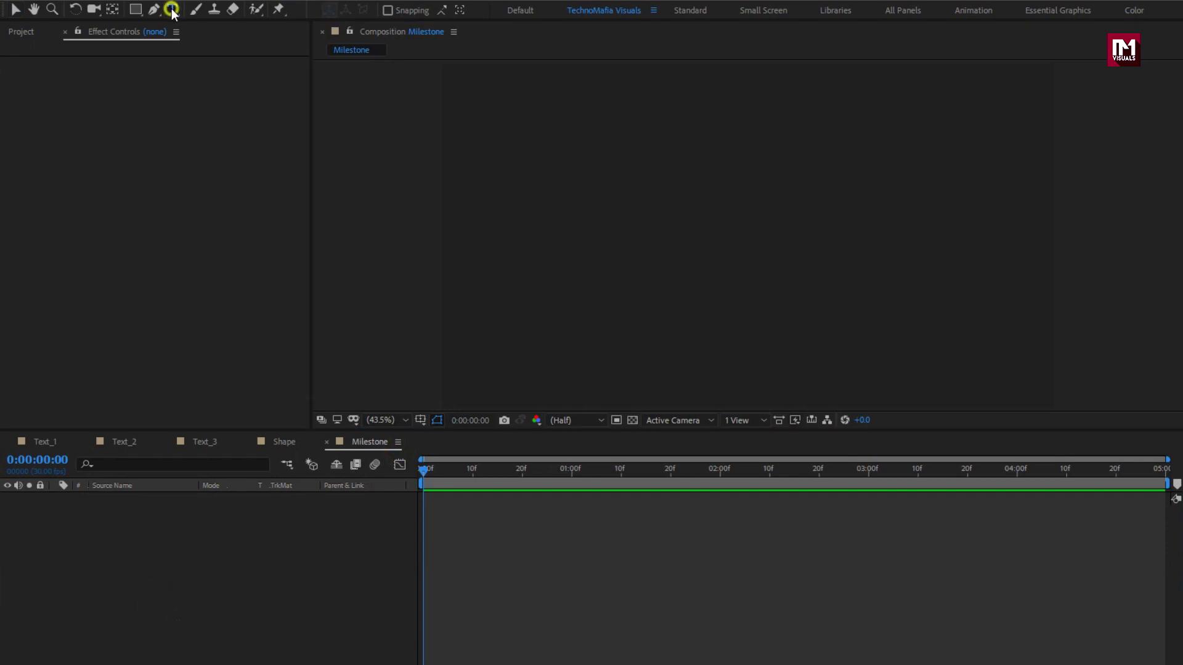
click(675, 103)
text(MI)
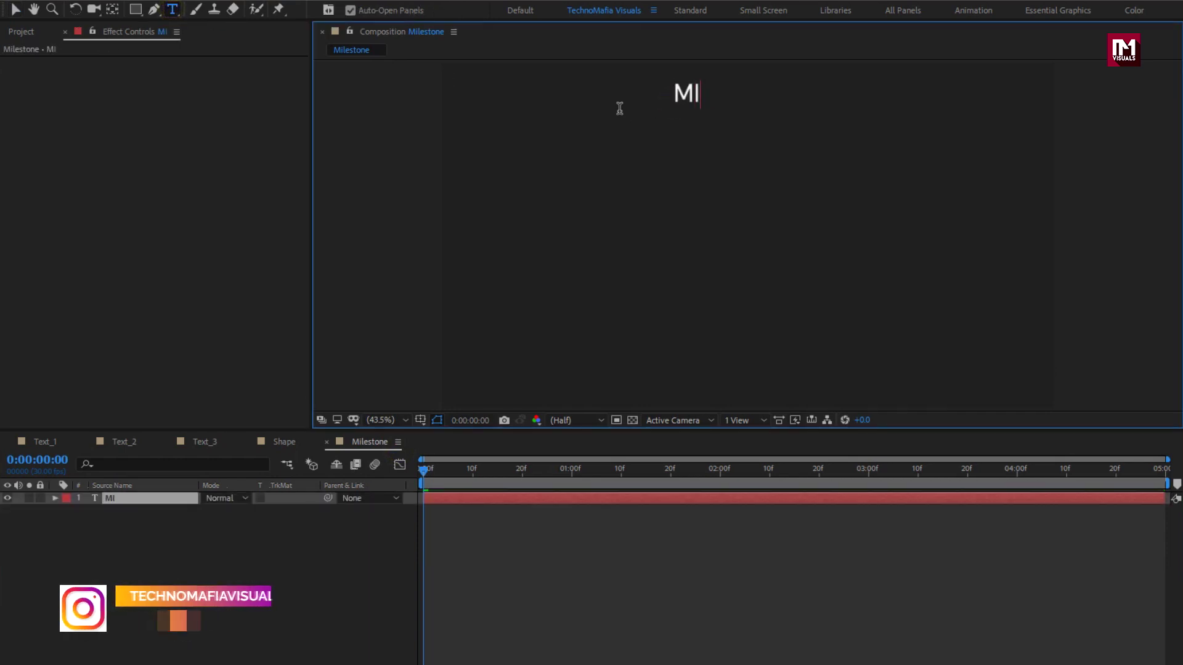
text(LESTONE ACHIEVED)
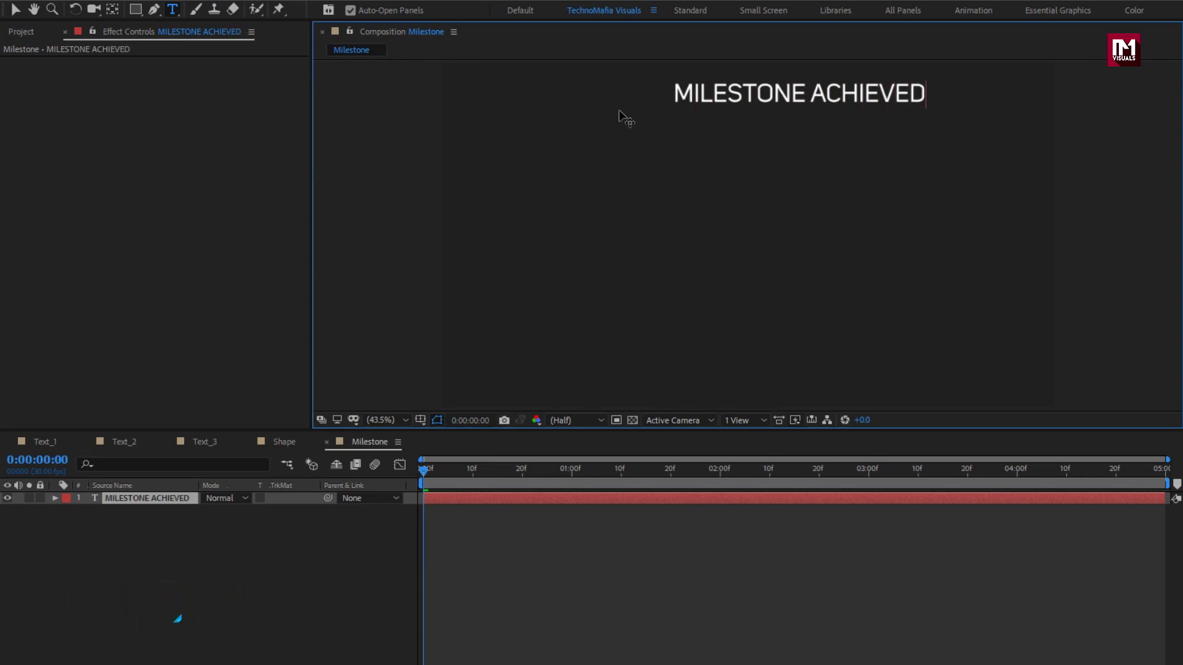
key(KP_Enter)
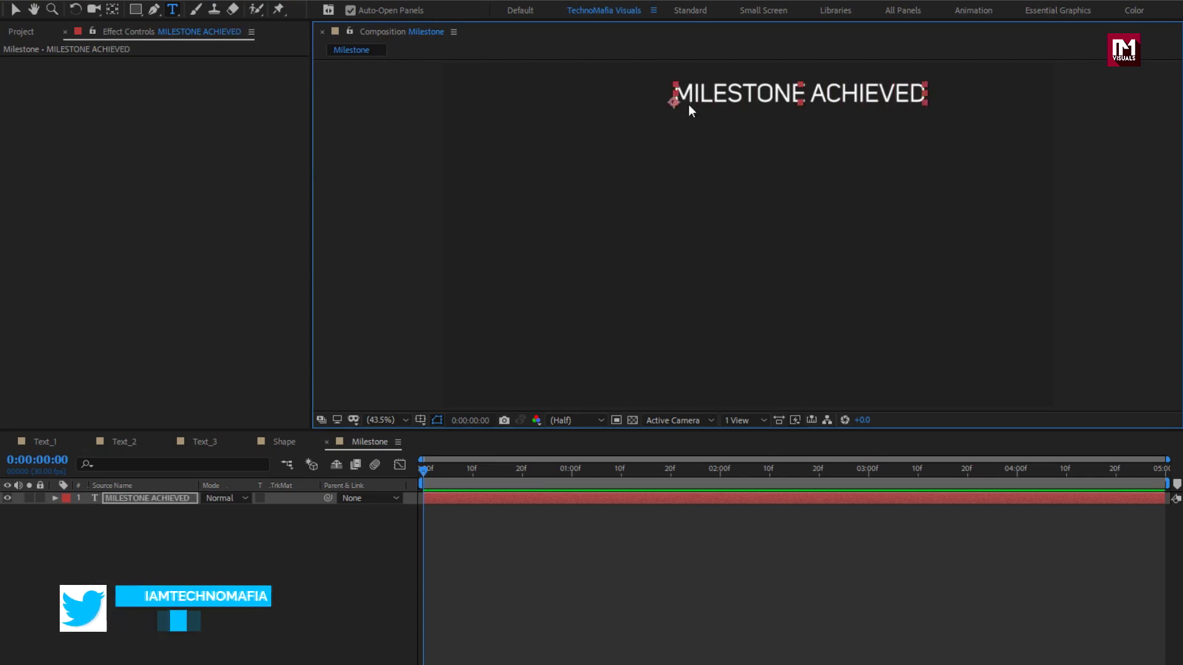
click(1177, 441)
click(1136, 478)
click(1030, 442)
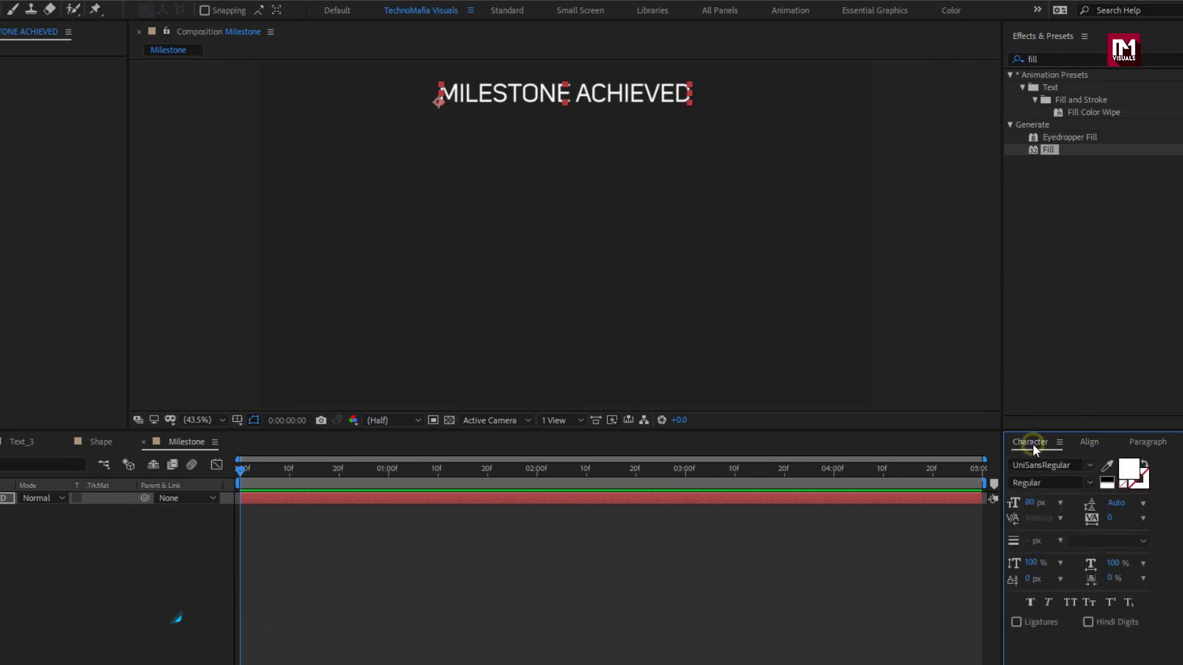
click(54, 498)
click(311, 510)
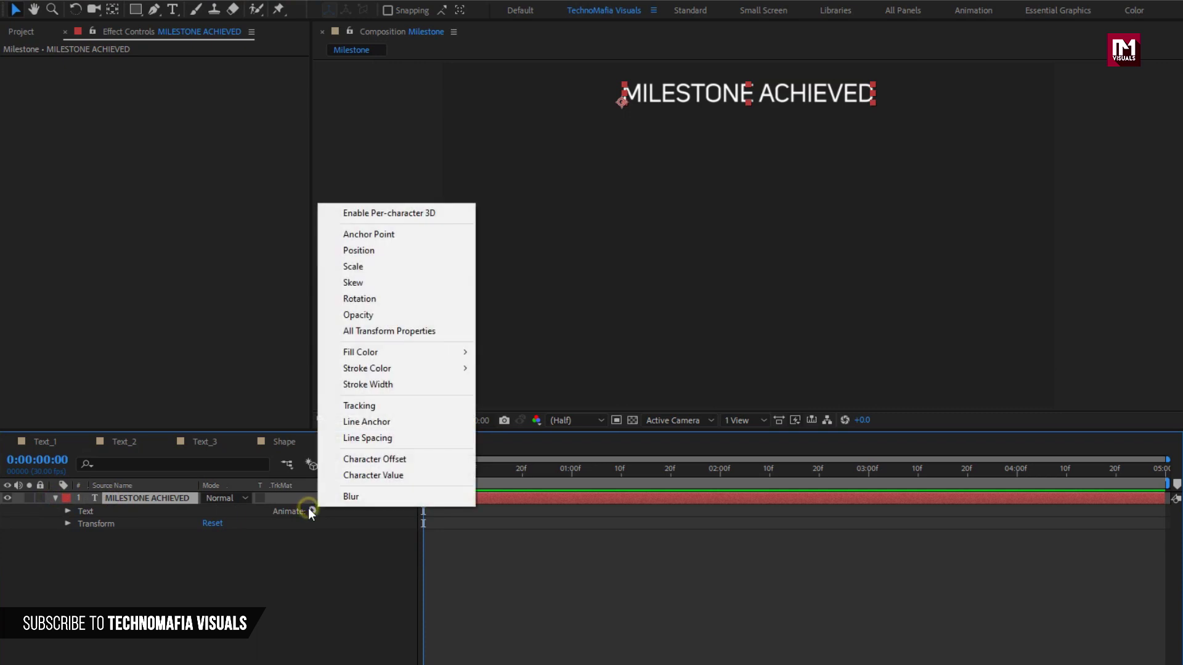
Add a Tracking animator and keyframe Range Selector Offset from 0% to 100% at 20 frames.
click(349, 407)
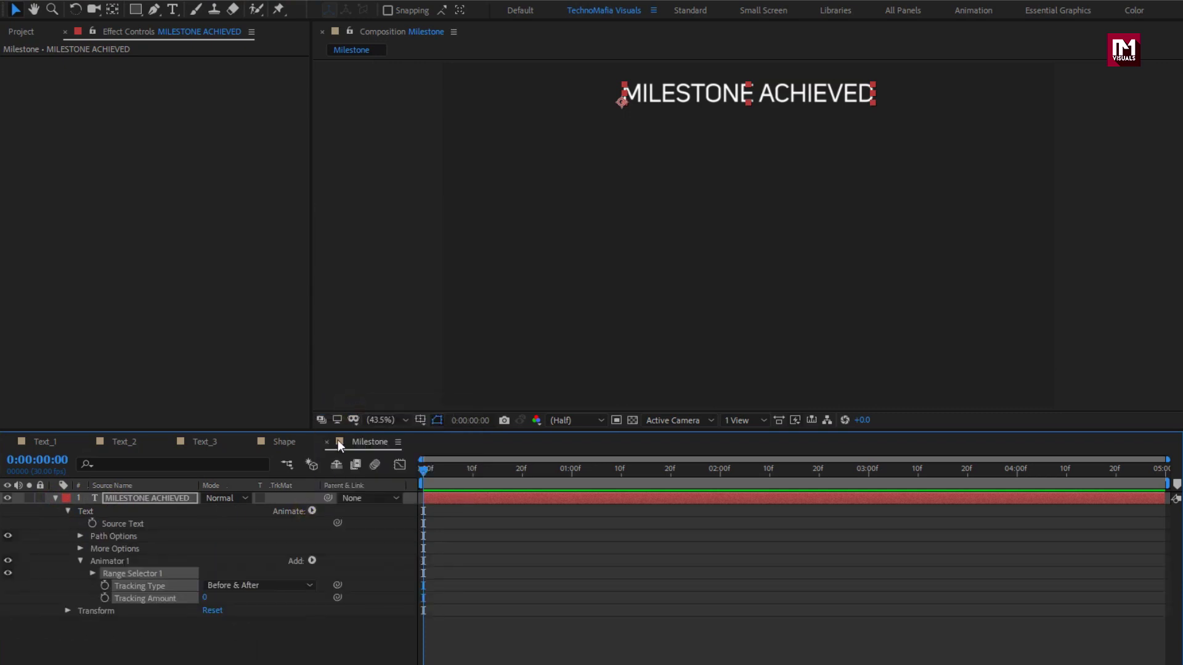
click(92, 573)
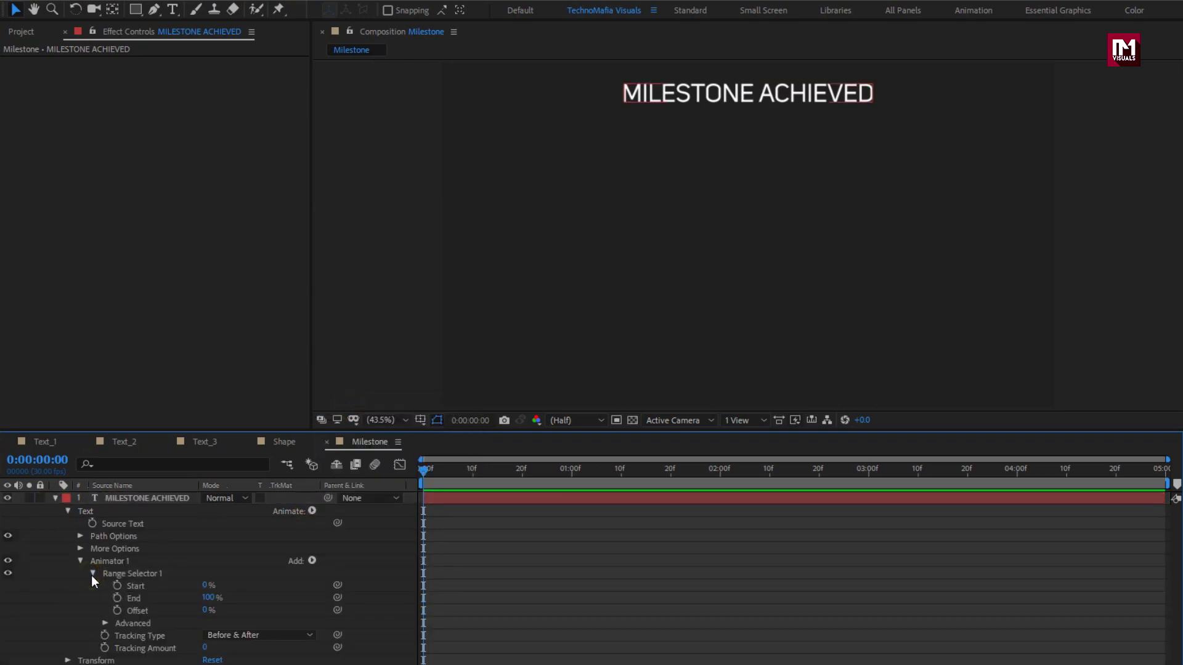
click(116, 610)
click(570, 473)
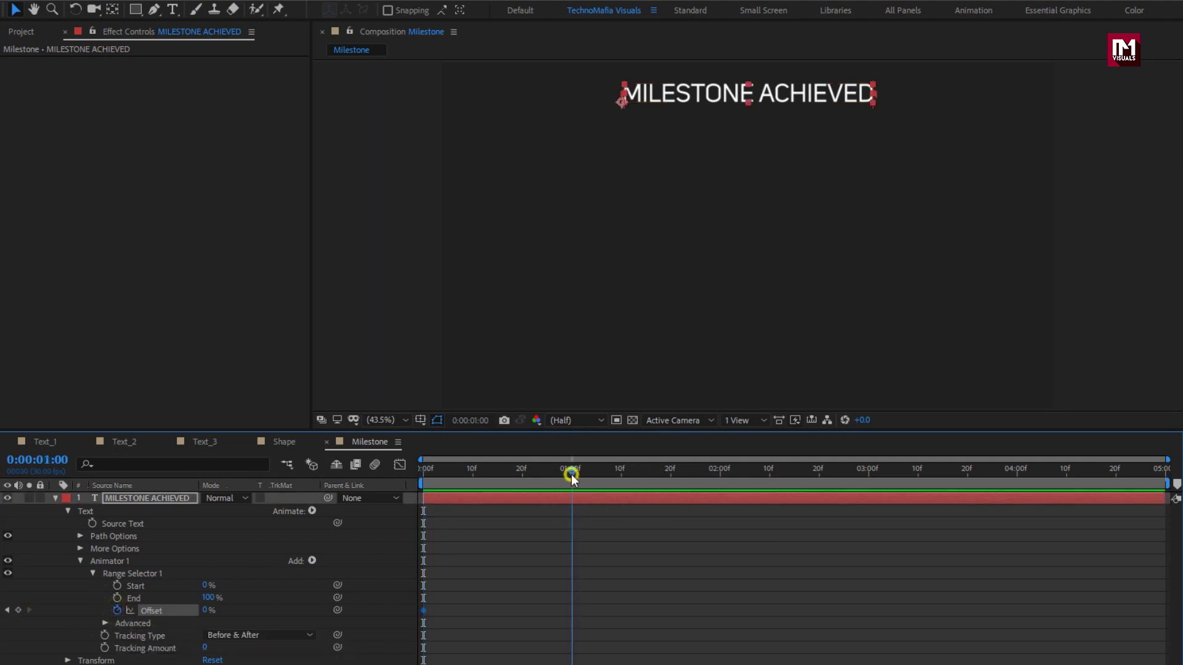
drag(570, 473, 522, 474)
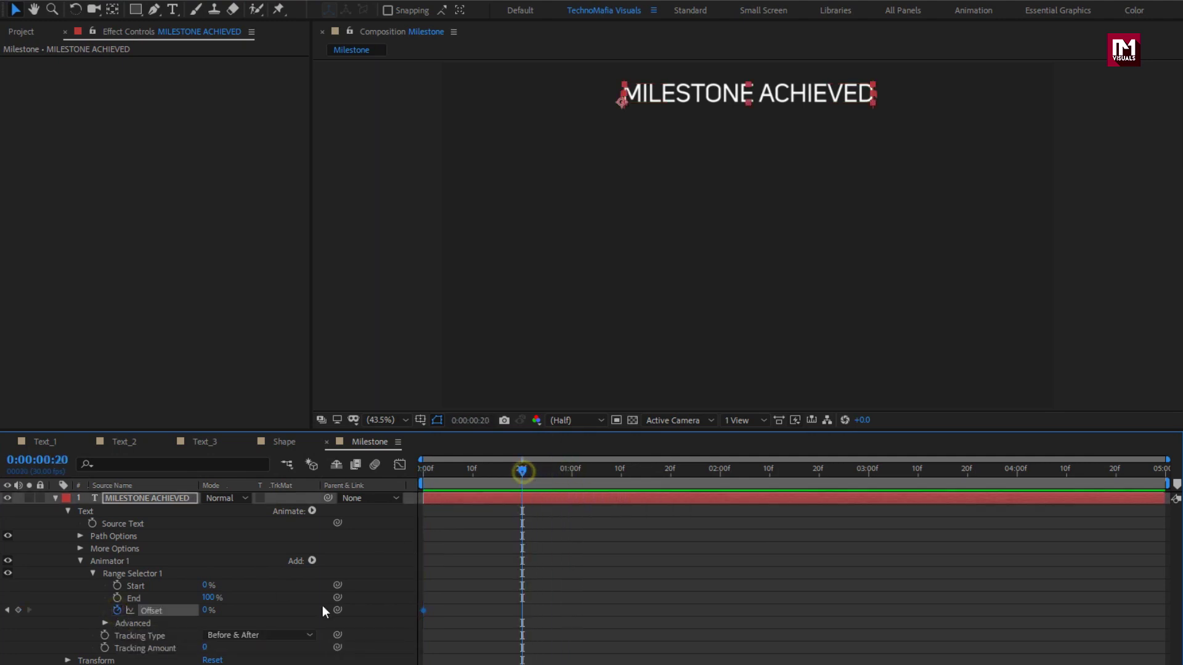
drag(210, 610, 318, 613)
Add a Position property to the animator, offsetting the letters down to 0,141 at frame 0.
click(312, 561)
mouse_move(366, 567)
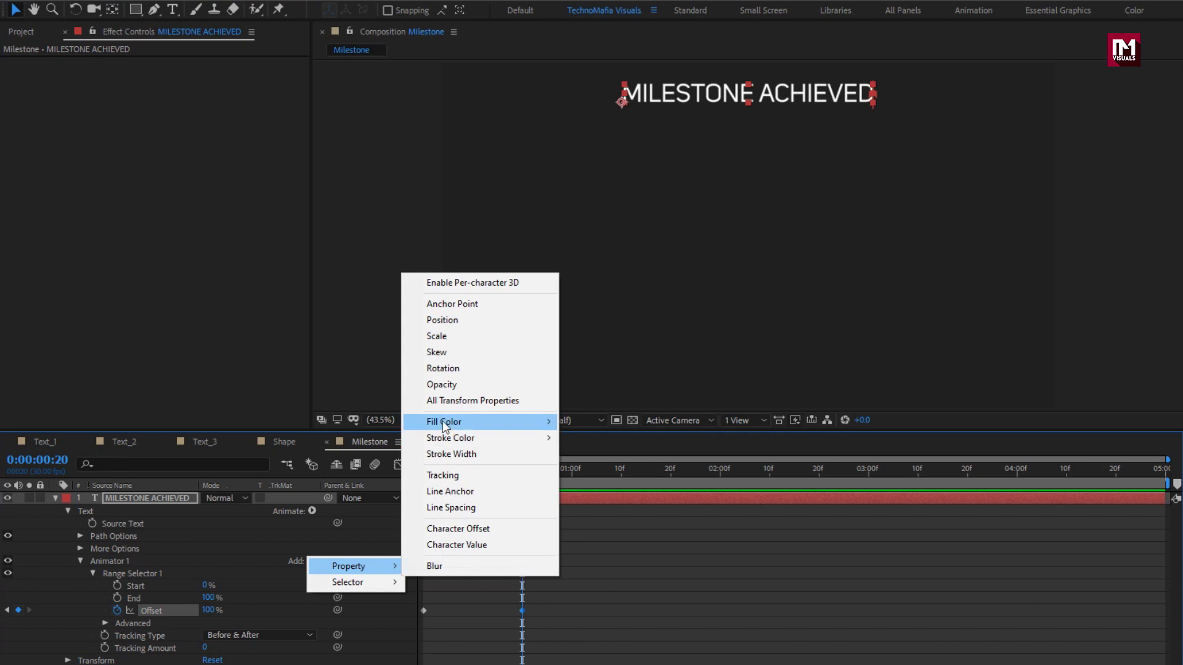
click(438, 322)
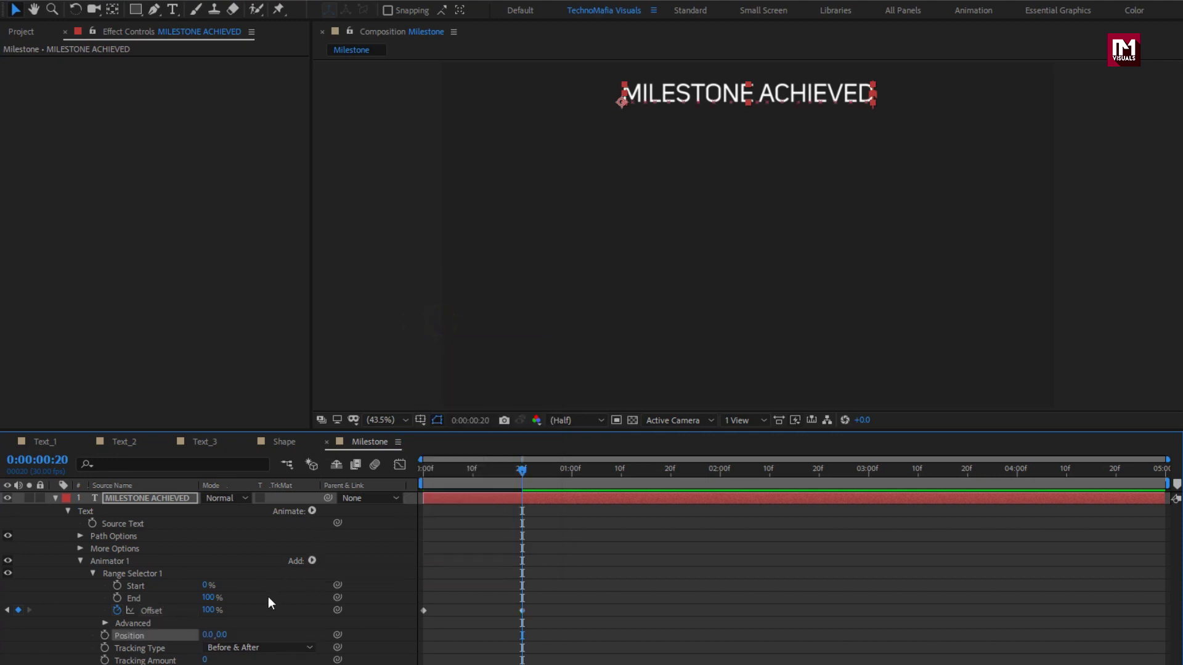
drag(438, 467, 413, 467)
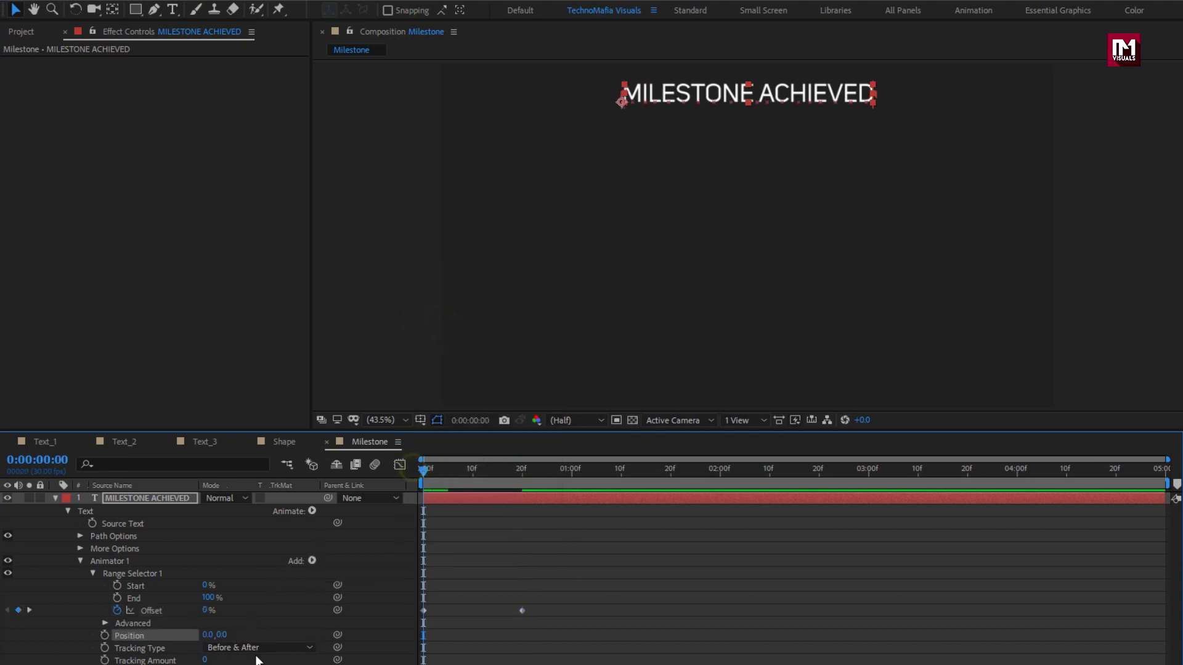
drag(231, 634, 337, 626)
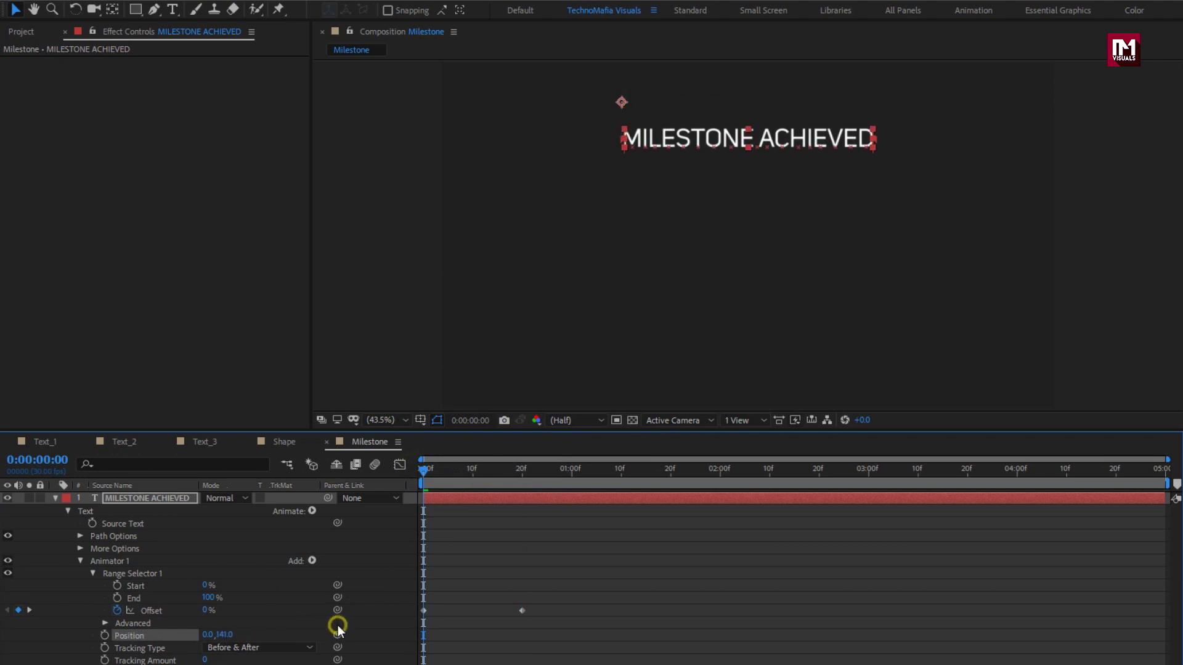
Add an Opacity property at 0% to the title's animator and scrub to preview the fade.
click(311, 560)
mouse_move(316, 534)
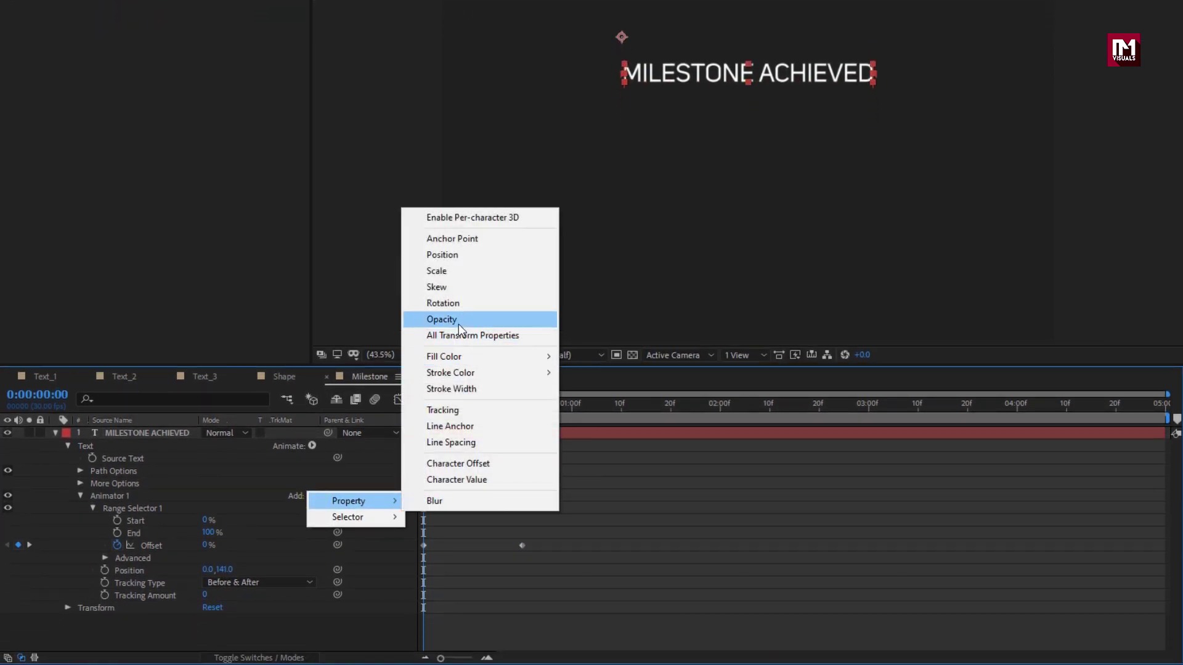
click(459, 357)
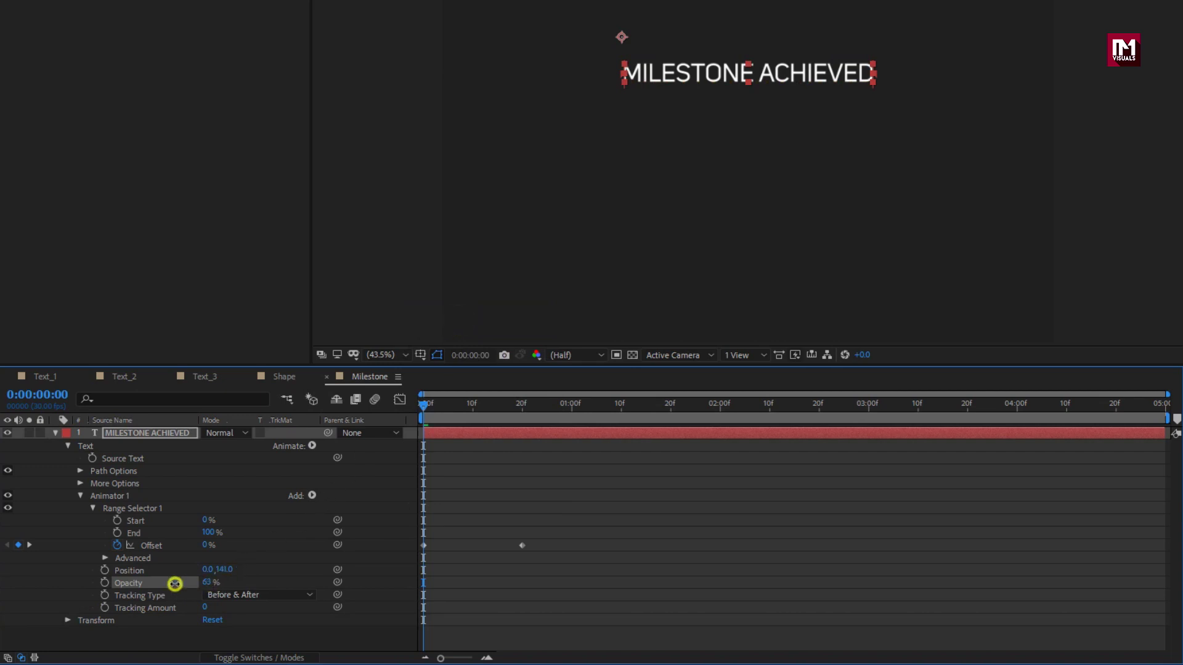
drag(175, 584, 120, 582)
mouse_move(425, 411)
mouse_down()
mouse_move(517, 415)
mouse_move(456, 414)
mouse_up()
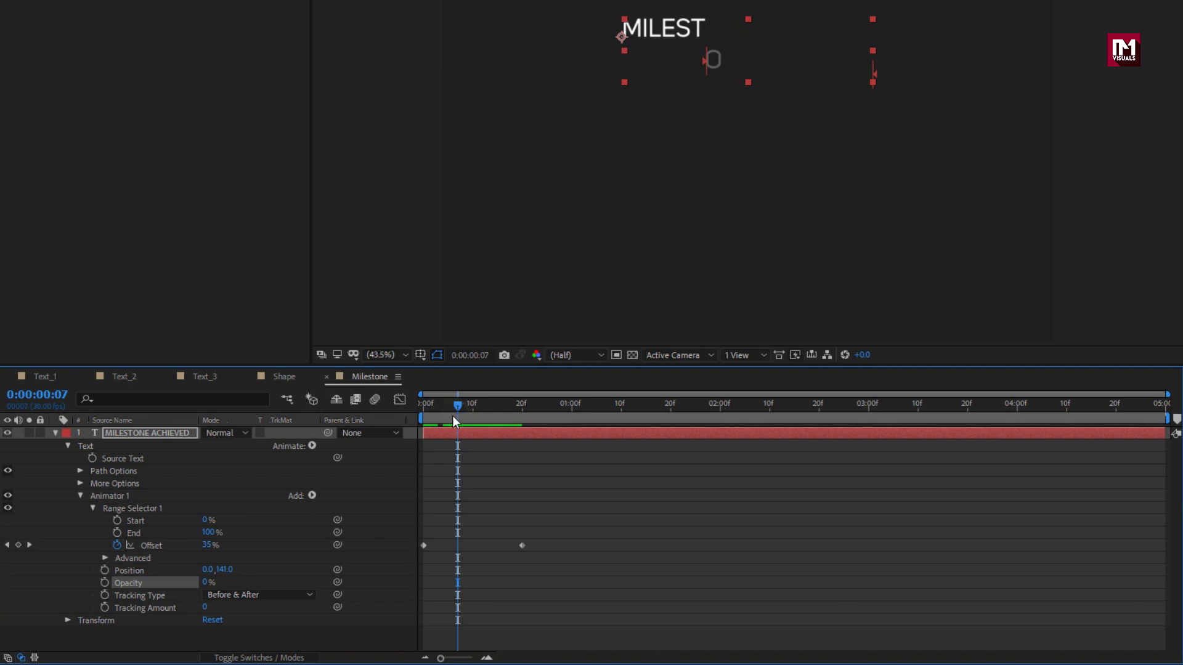
Set the range selector's Based On to Lines, preview the title rising, and collapse the layer.
click(107, 557)
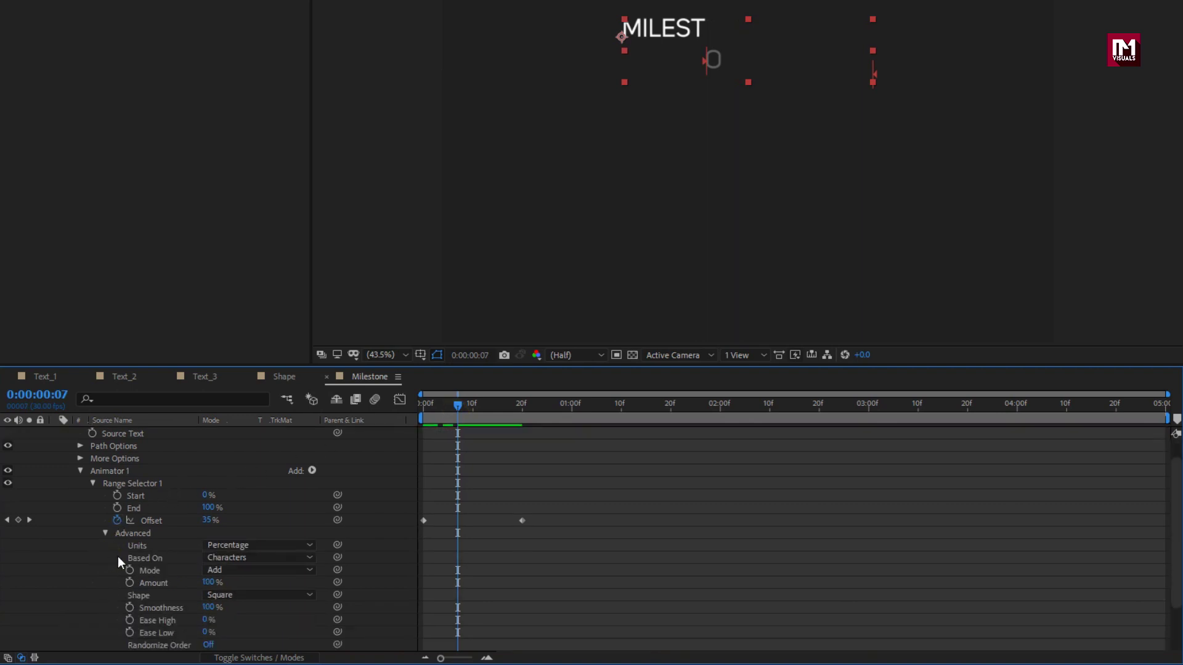
click(260, 557)
click(270, 621)
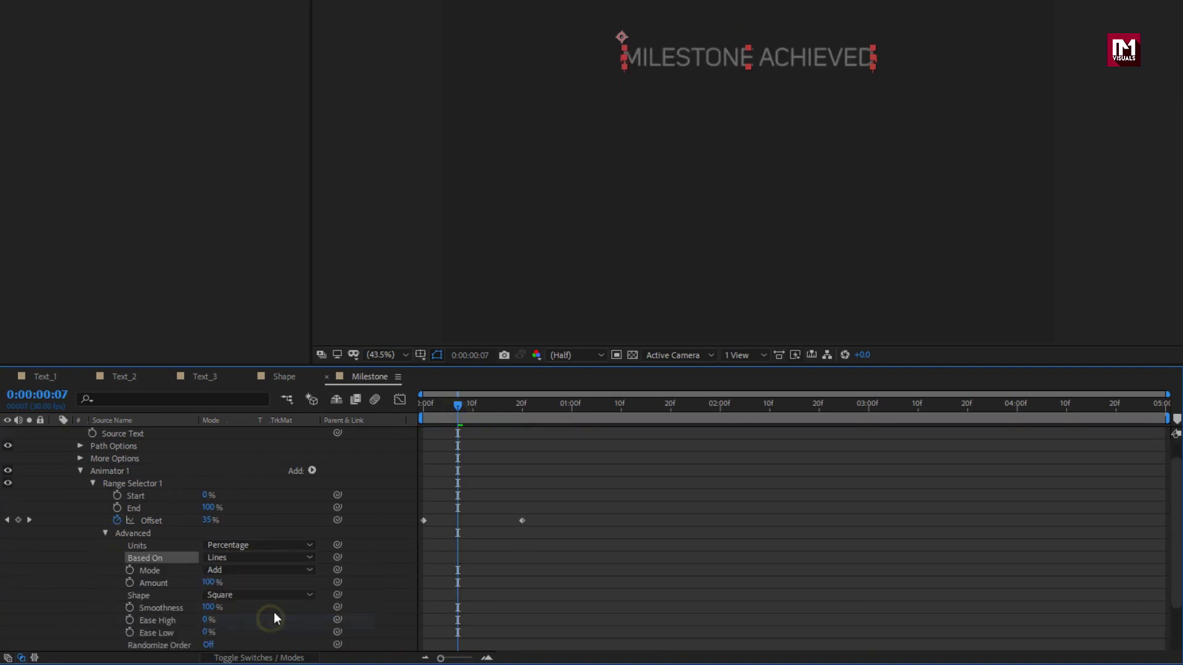
drag(425, 404, 561, 404)
scroll(178, 452, up, 2)
click(53, 498)
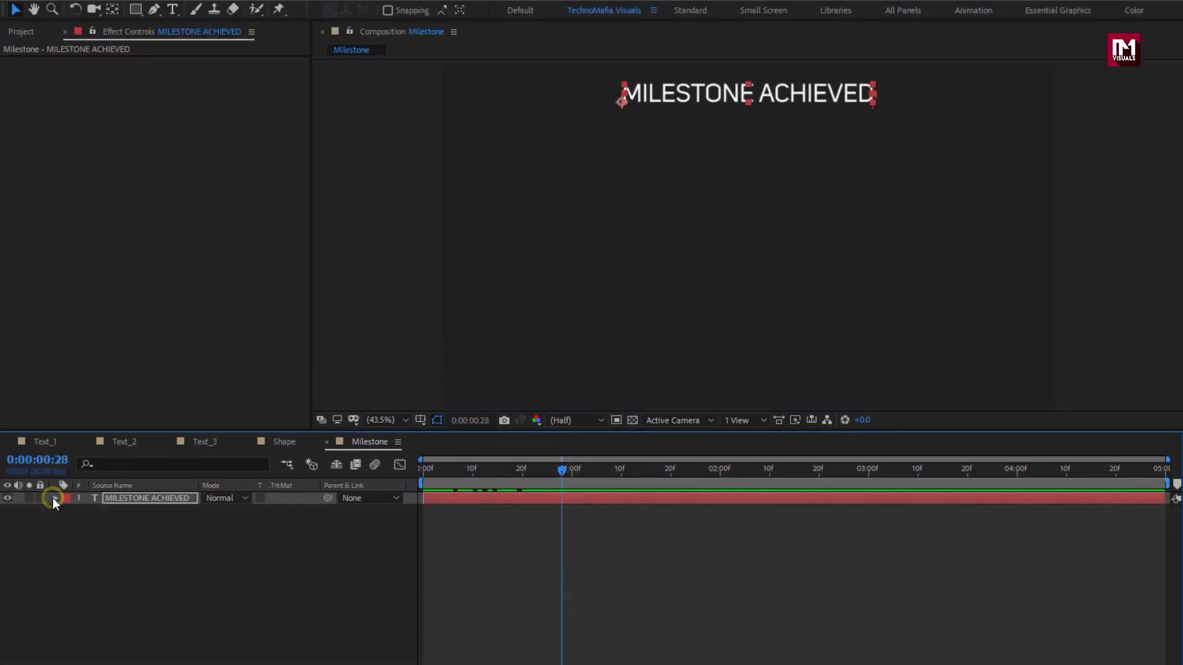
Add the Shape composition to Milestone, scale the checkmark to 33% and move it up-left.
click(24, 32)
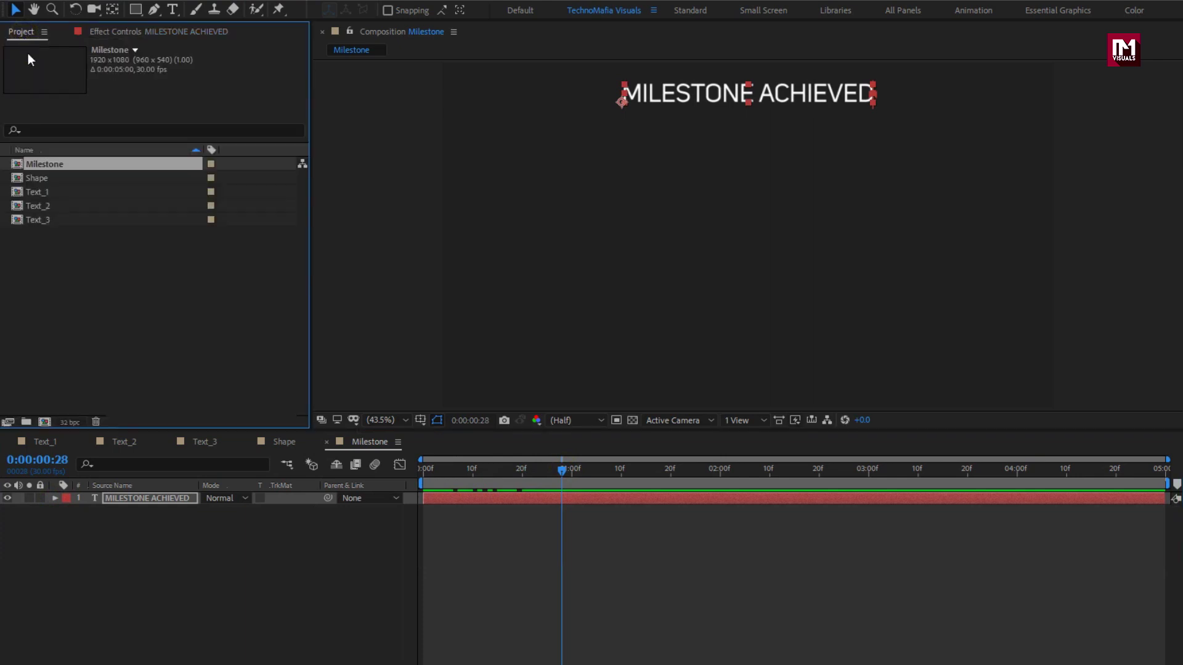
click(46, 178)
drag(42, 175, 156, 497)
key(s)
click(242, 511)
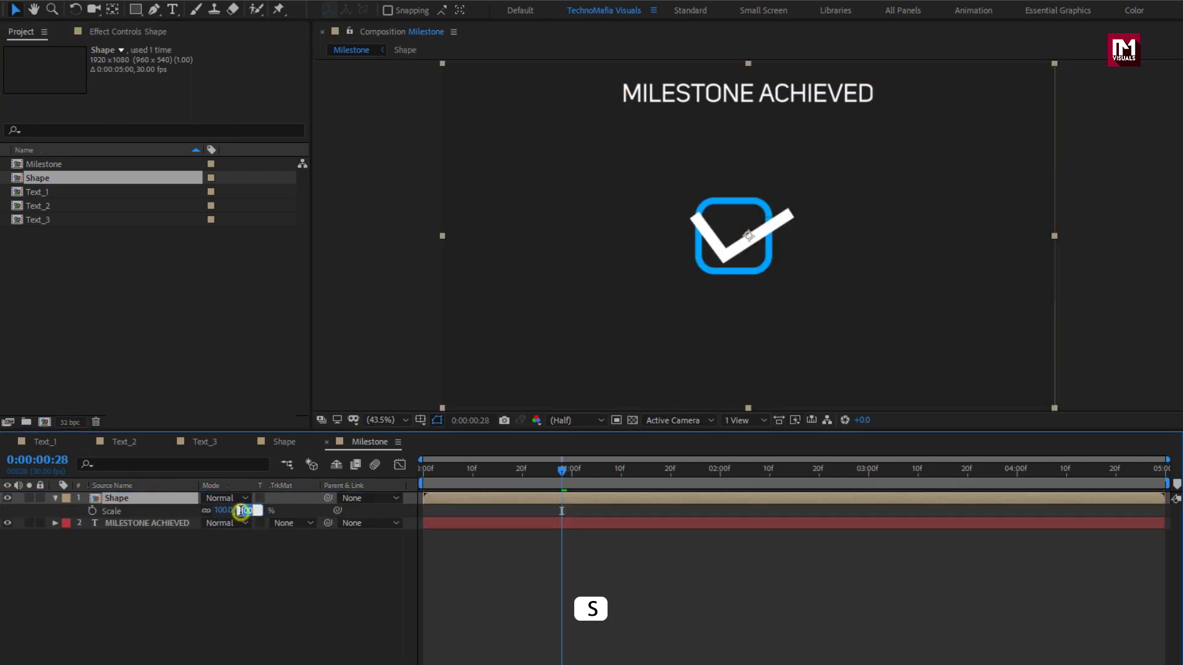
text(50)
key(Return)
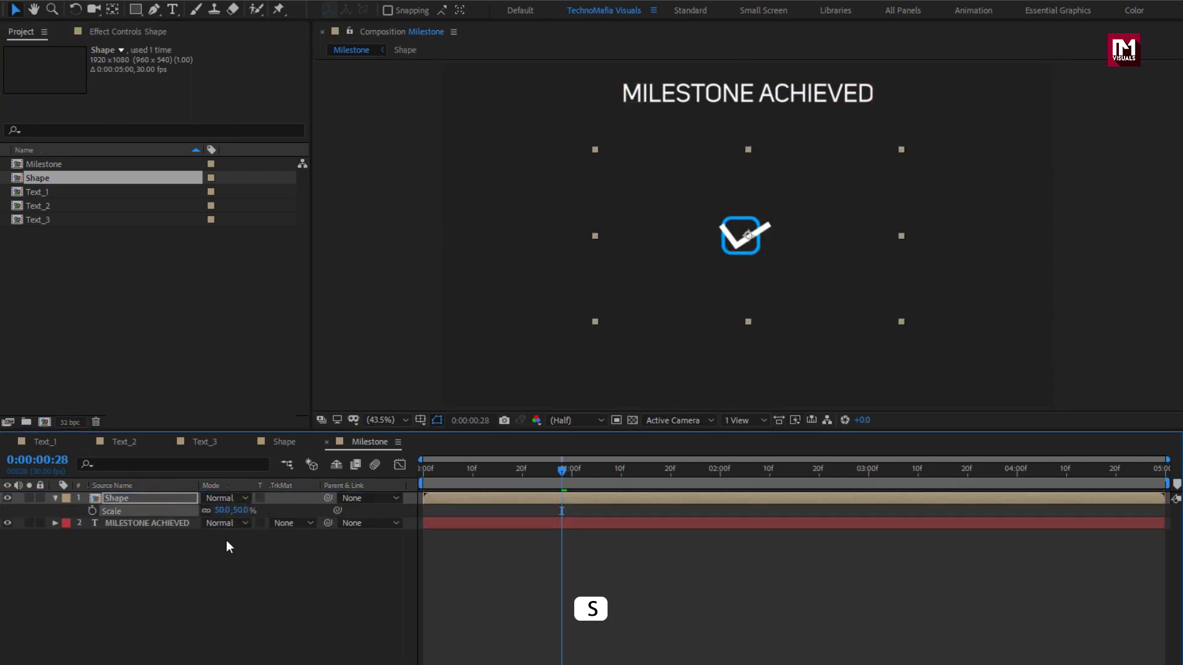
drag(237, 512, 224, 514)
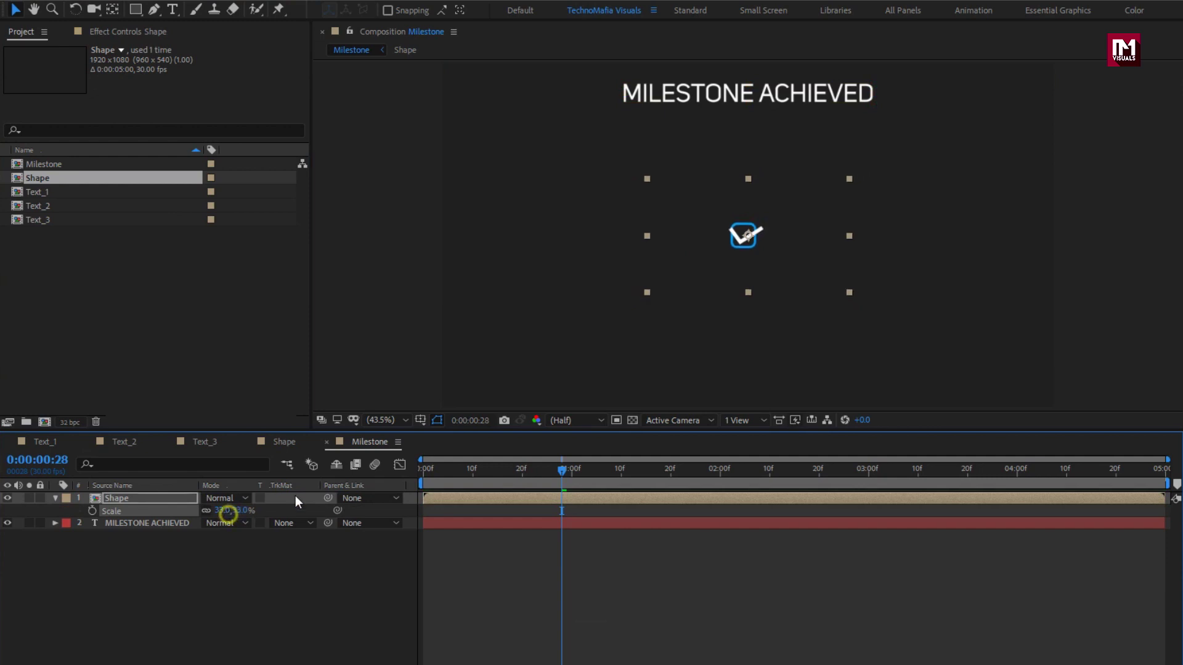
click(683, 229)
drag(683, 230, 616, 196)
Add Text_1, scale it to 61% and place 50K+ SUBSCRIBERS beside the checkmark.
drag(51, 196, 195, 495)
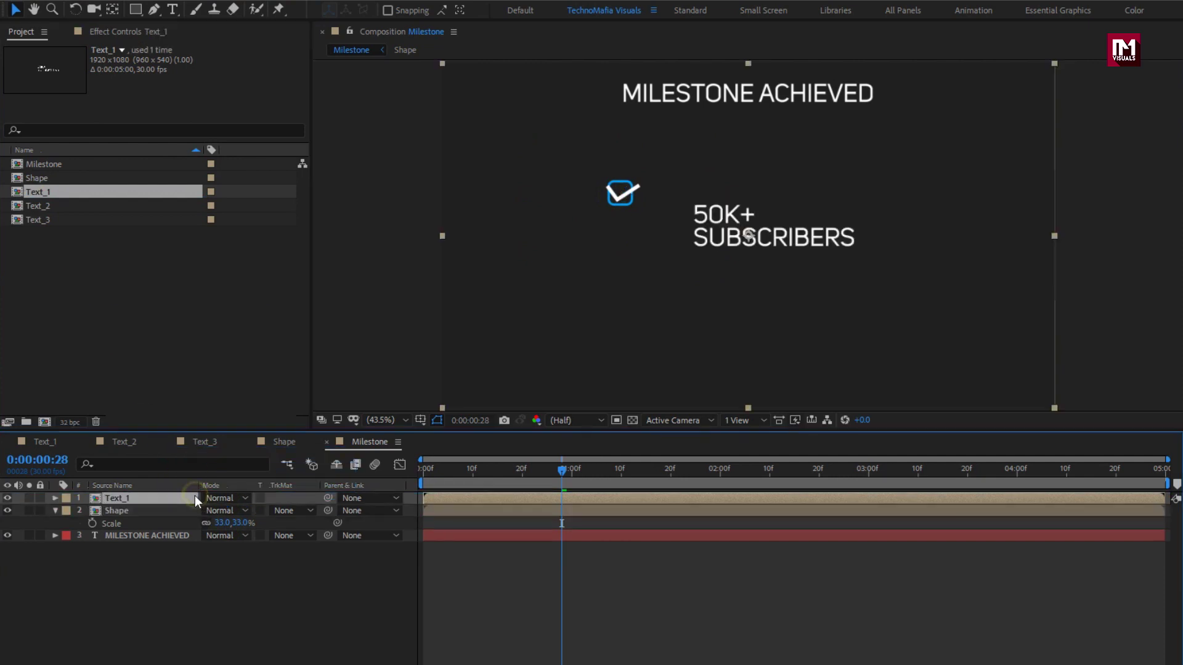
drag(722, 226, 676, 191)
key(s)
click(169, 501)
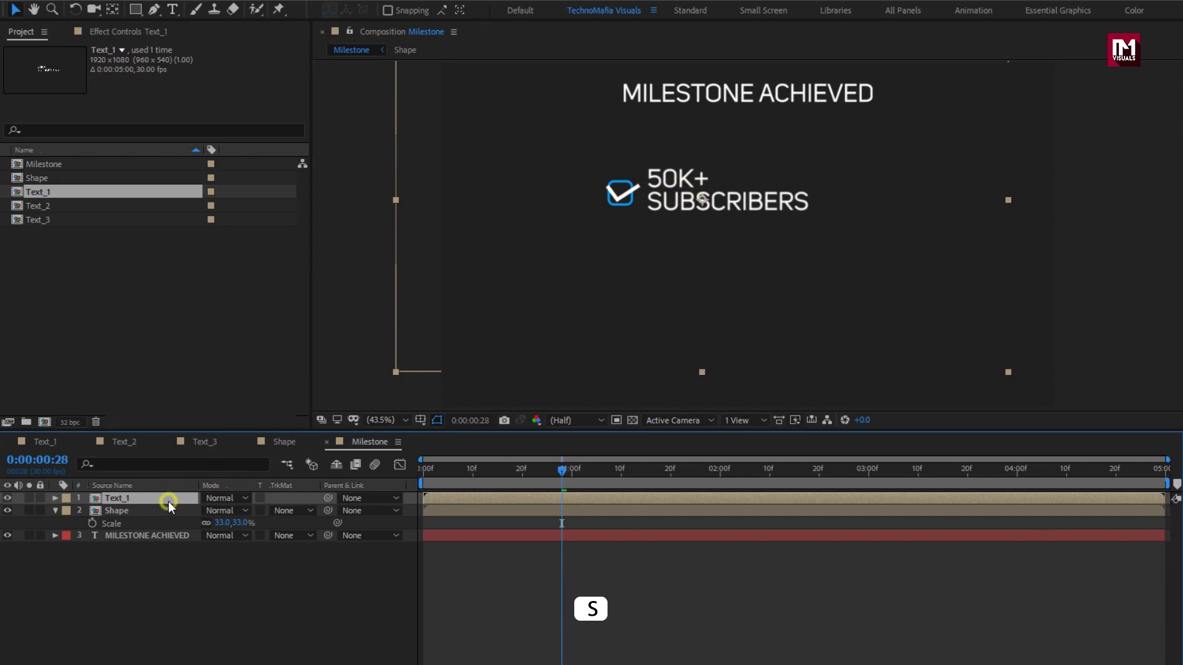
key(s)
drag(232, 511, 215, 515)
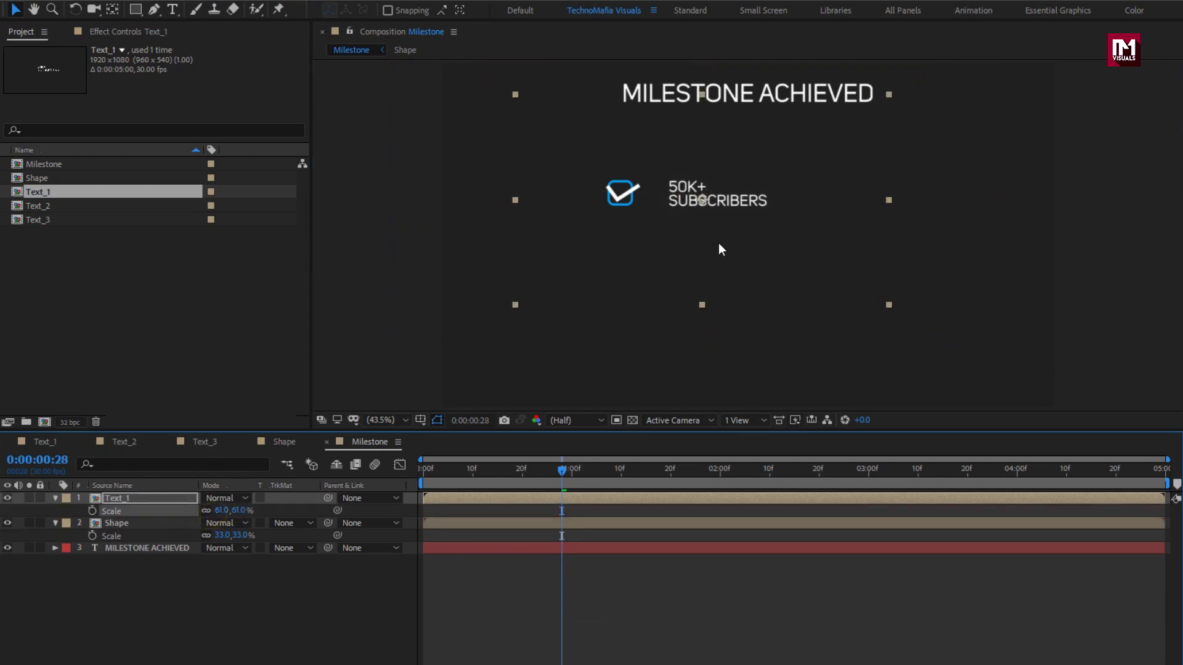
click(707, 191)
drag(775, 190, 779, 190)
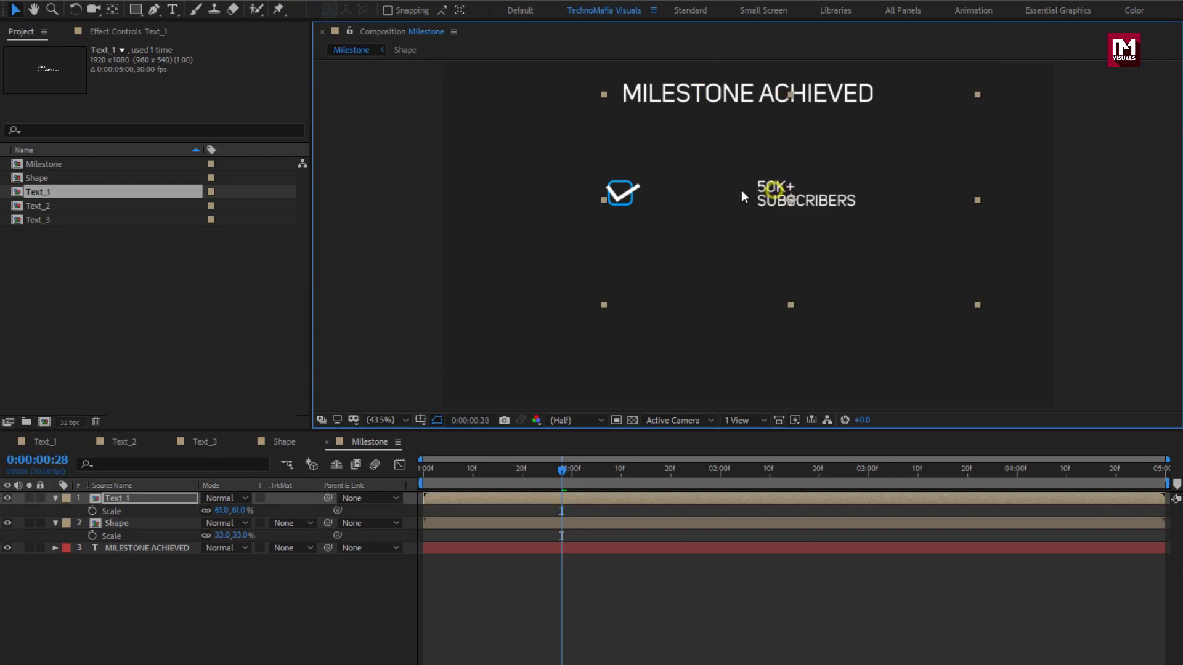
Nudge the checkmark right next to the text and collapse both Scale properties.
click(117, 523)
drag(636, 198, 710, 200)
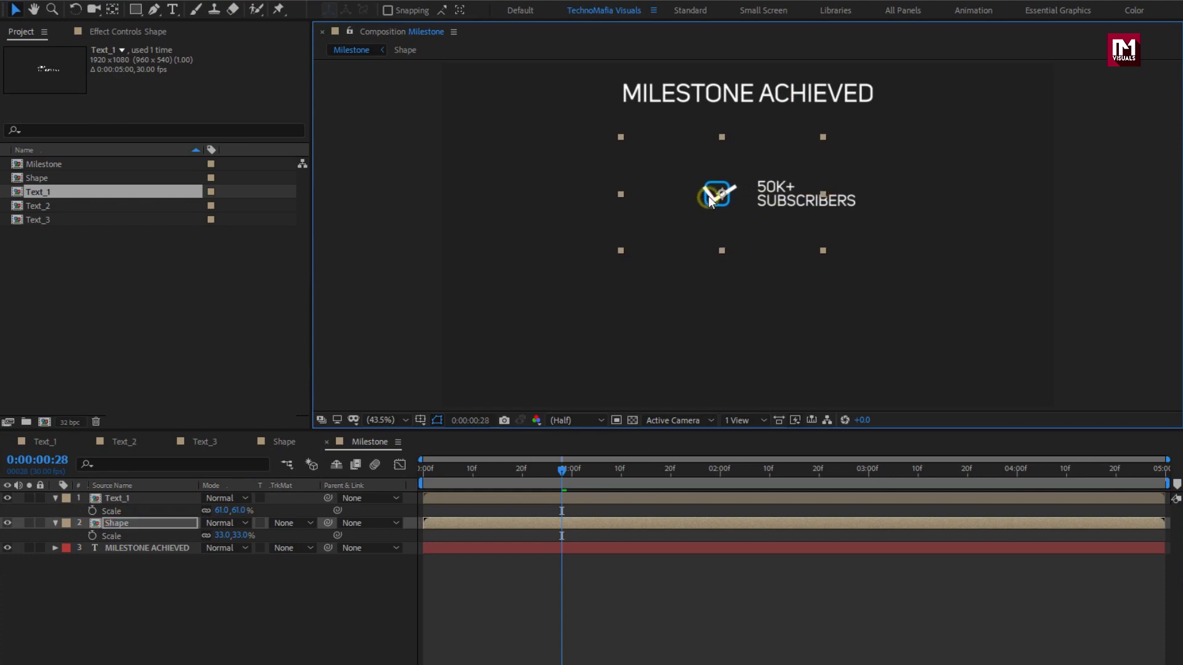
click(56, 523)
click(55, 497)
Add Text_2 at 60% scale and place 150+ TUTORIALS under 50K+ SUBSCRIBERS.
click(53, 207)
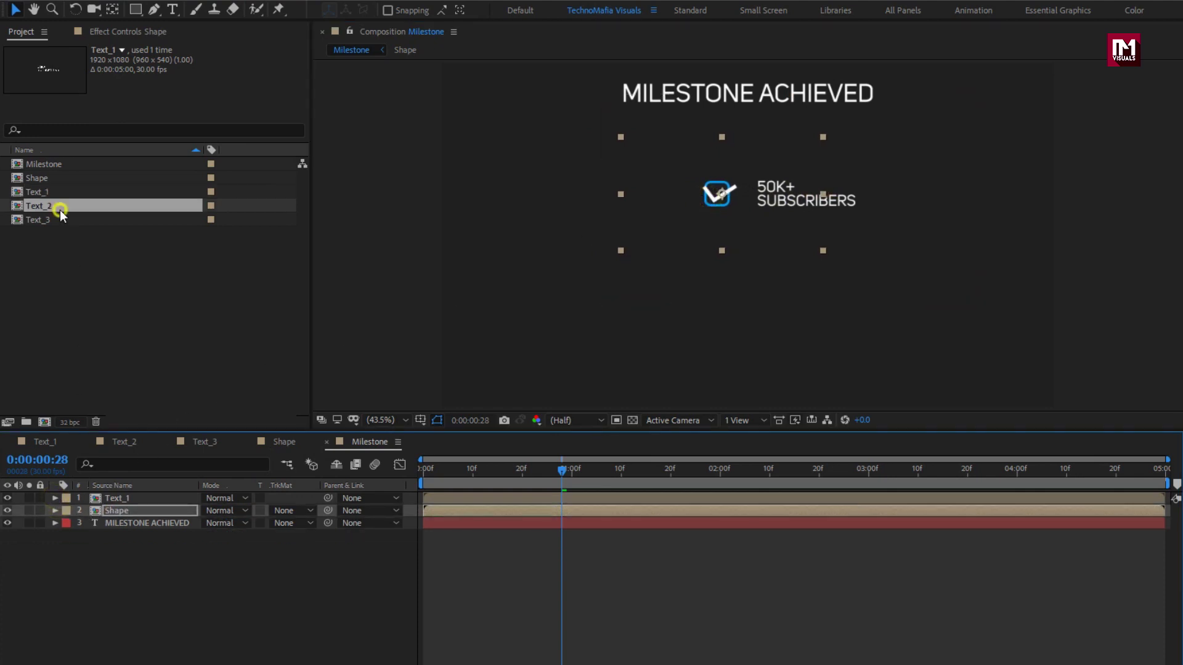
drag(52, 209, 139, 493)
key(s)
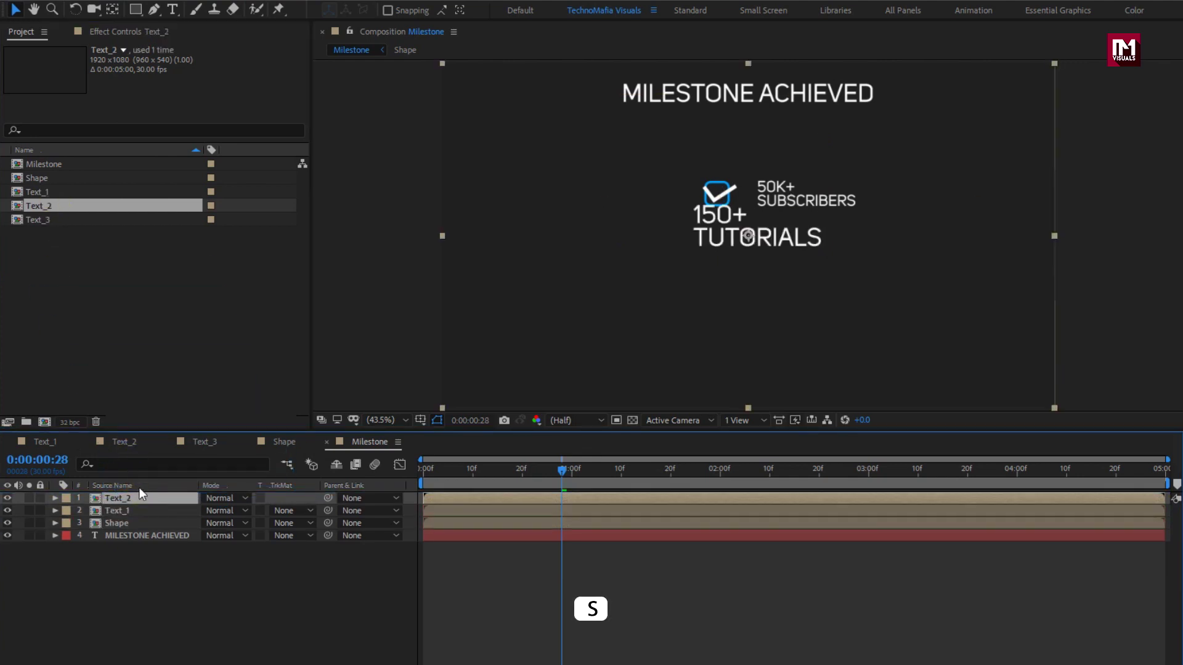
click(241, 511)
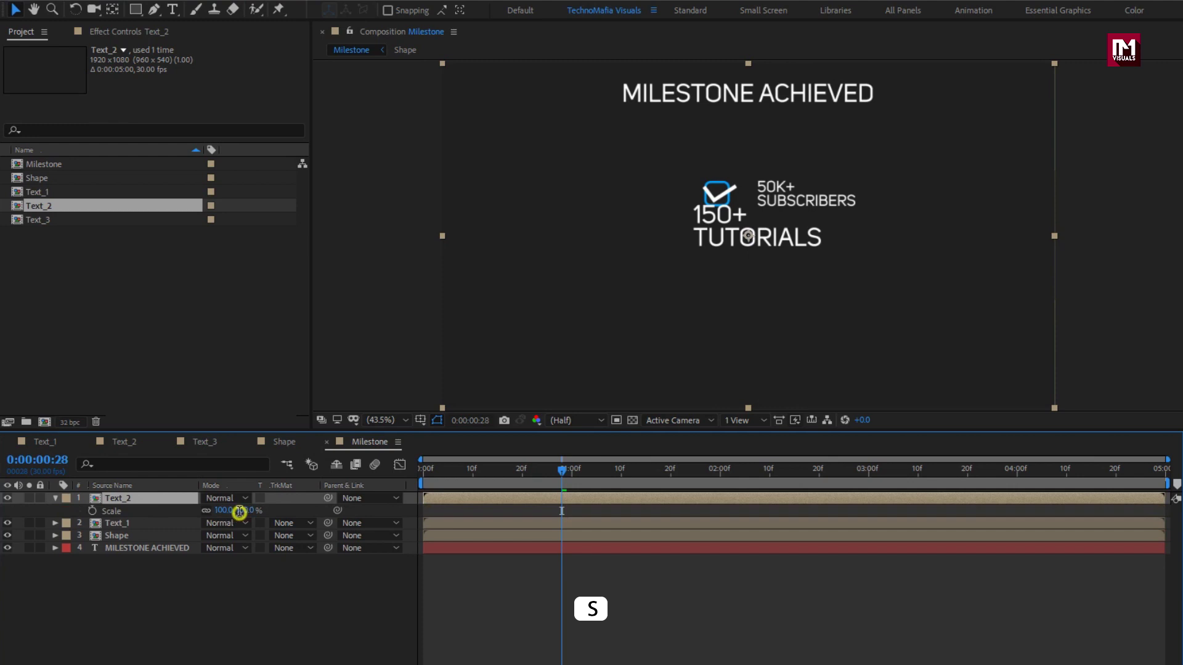
text(60)
key(Return)
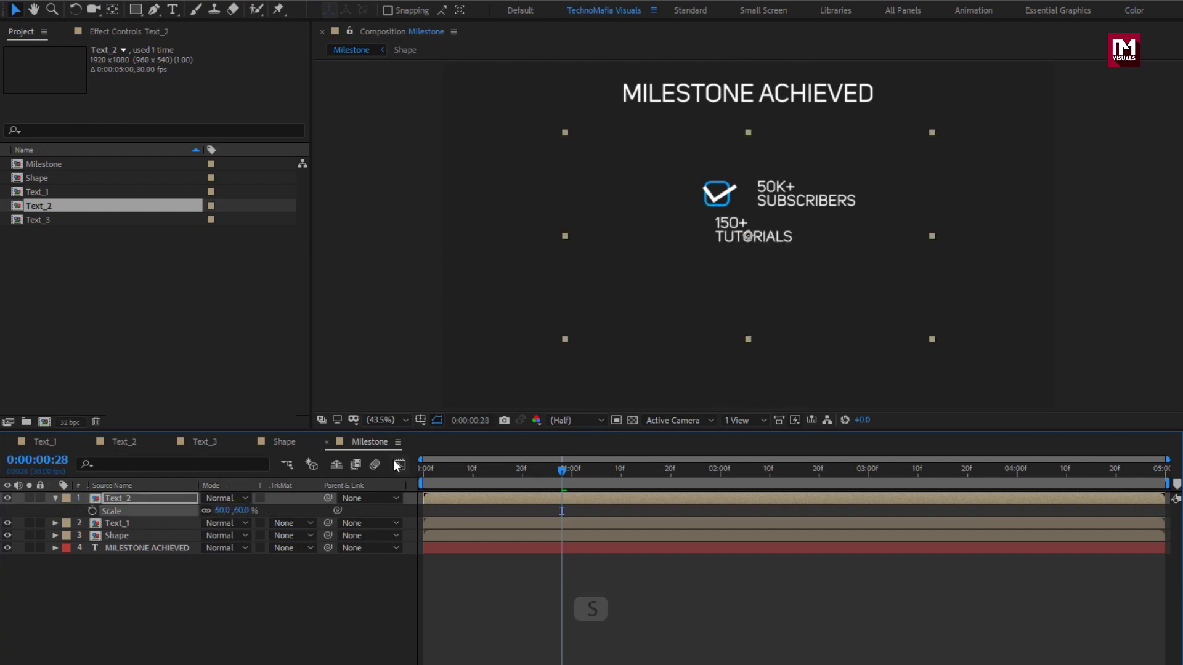
drag(723, 240, 770, 241)
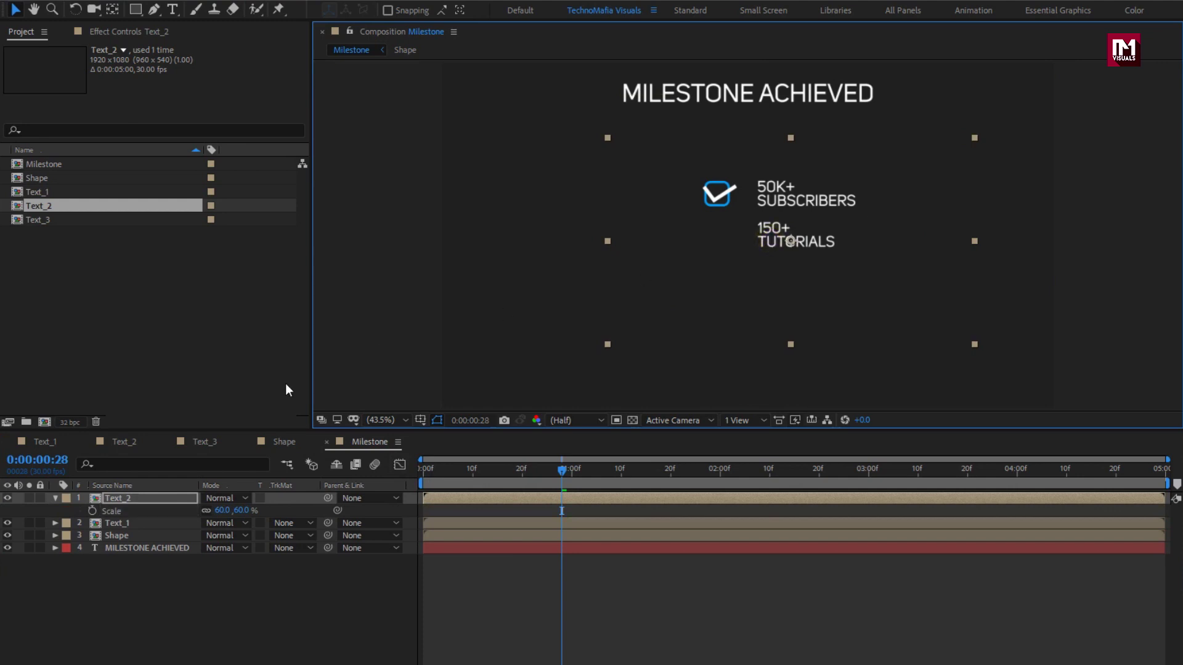
click(55, 496)
Add Text_3 at 60% scale and place 3.5M+ VIEWS below 150+ TUTORIALS.
click(44, 220)
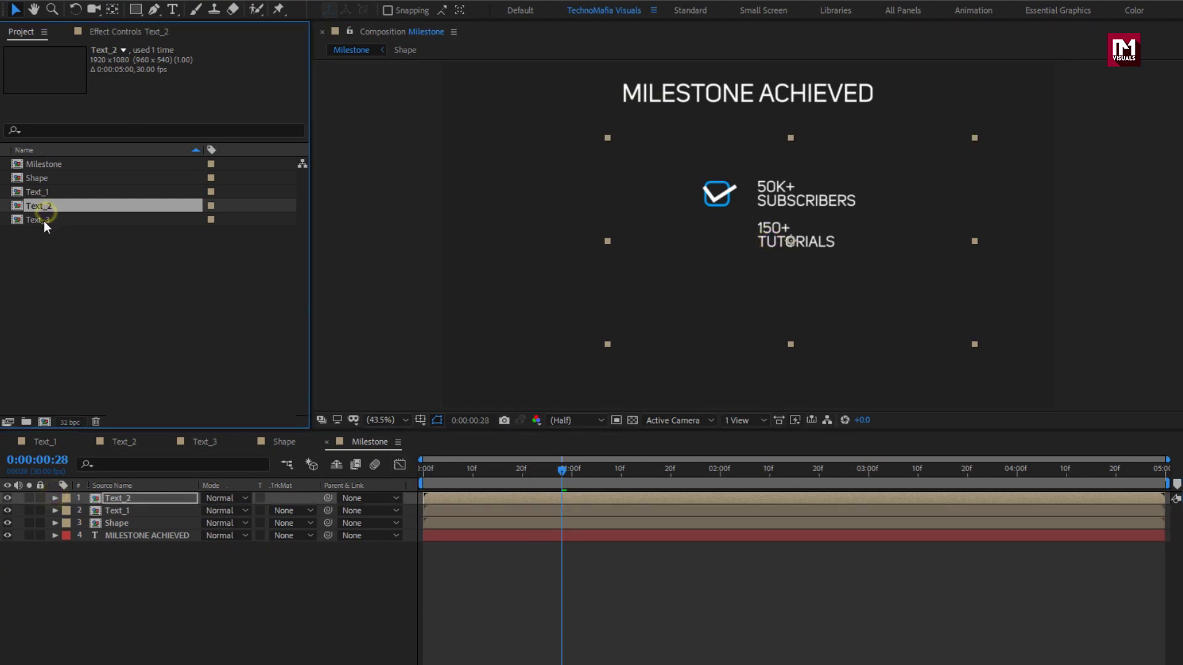
drag(39, 222, 146, 498)
key(s)
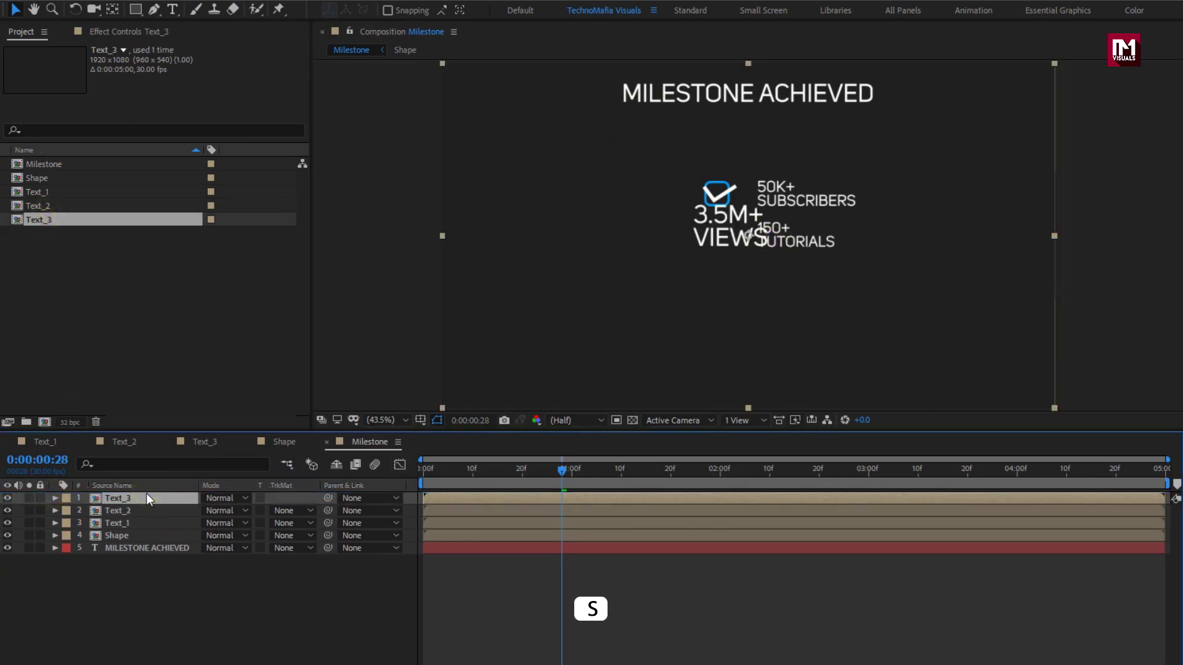
click(247, 510)
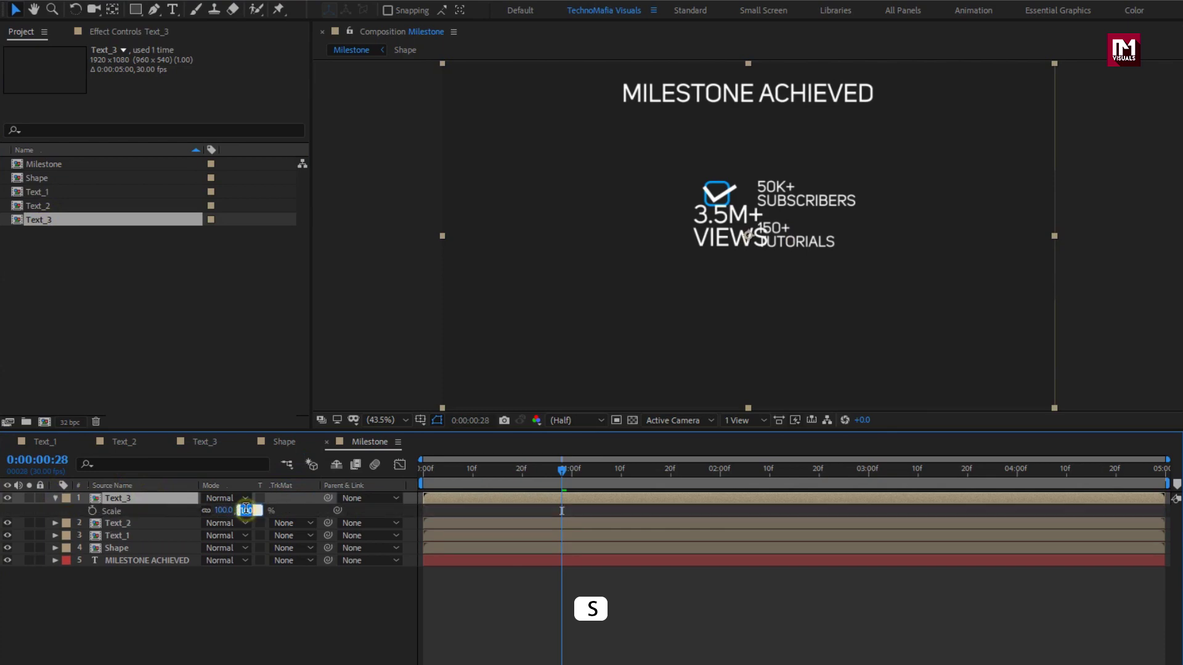
text(60)
key(Return)
drag(721, 231, 767, 276)
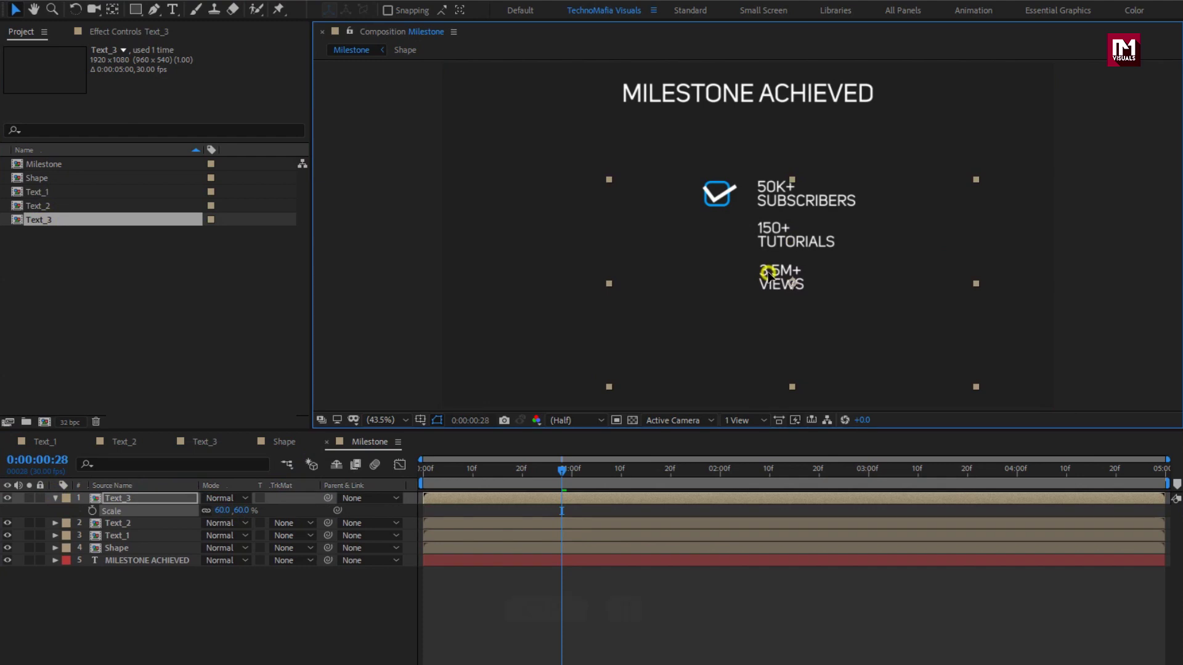
key(ctrl+d)
click(59, 499)
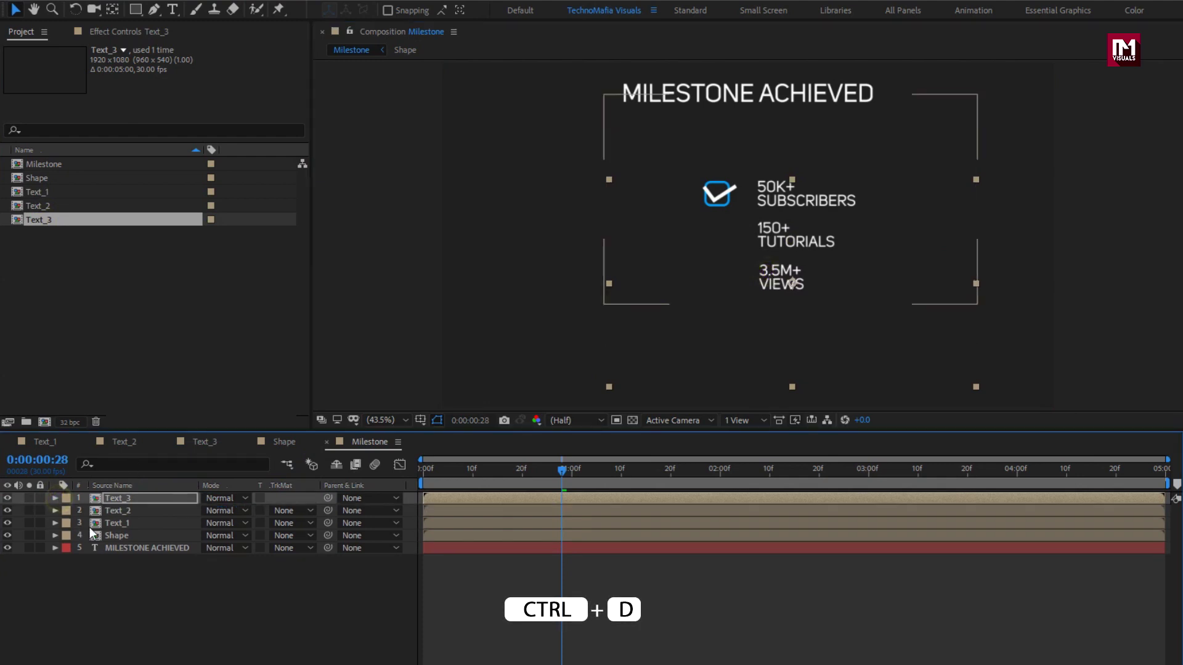
Duplicate the checkmark twice and move the copies down beside 150+ TUTORIALS and 3.5M+ VIEWS.
click(111, 536)
key(ctrl+d)
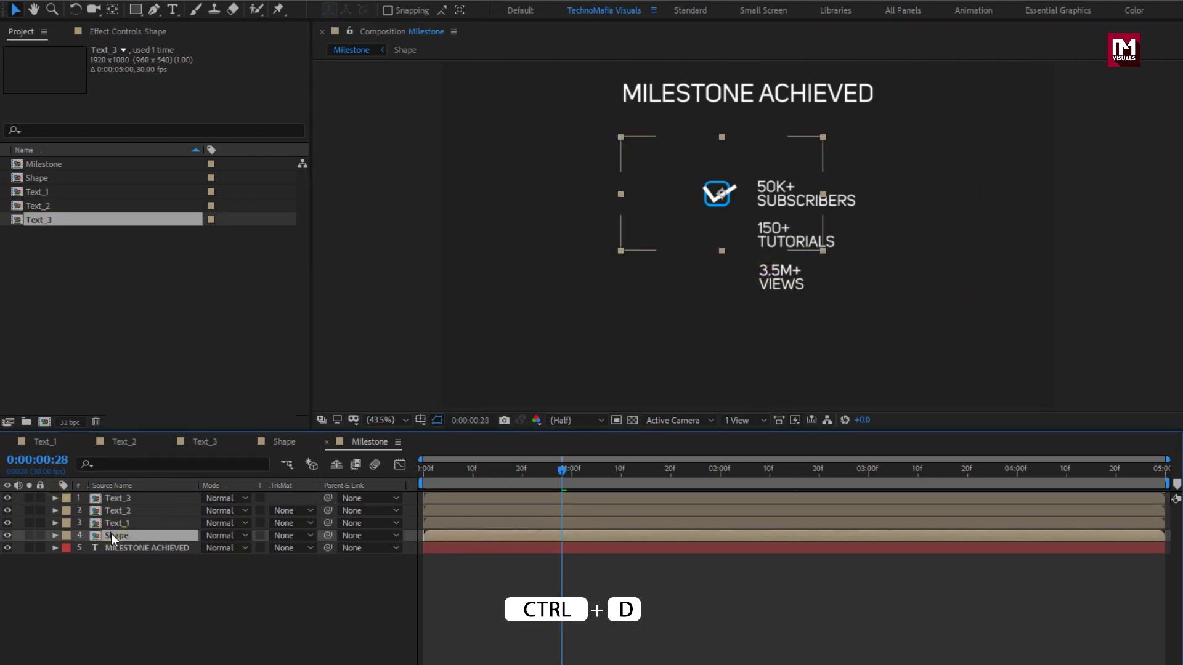
key(ctrl+d)
key(p)
click(123, 549)
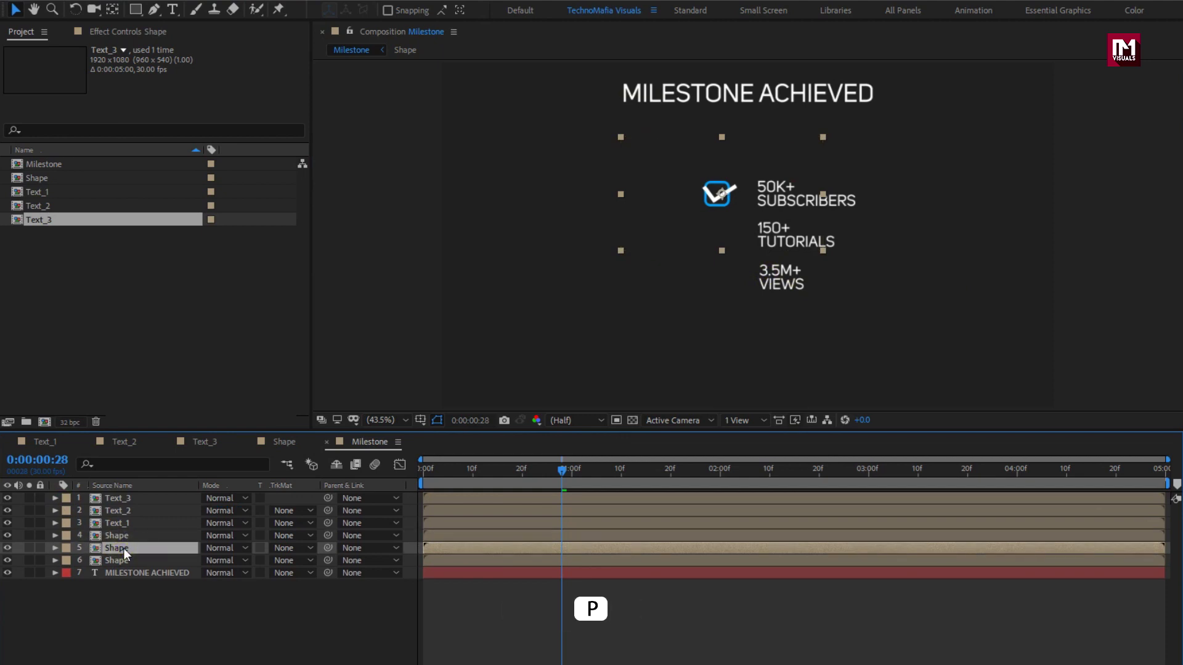
key(p)
drag(229, 561, 319, 563)
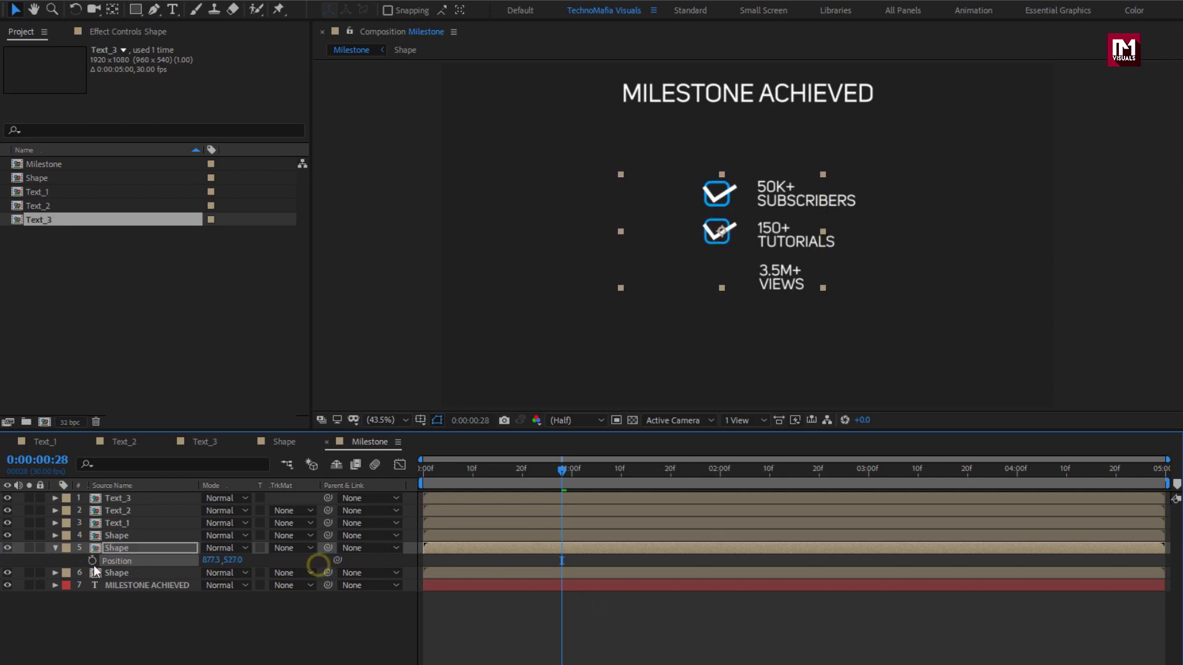
click(117, 535)
key(p)
drag(237, 551, 415, 555)
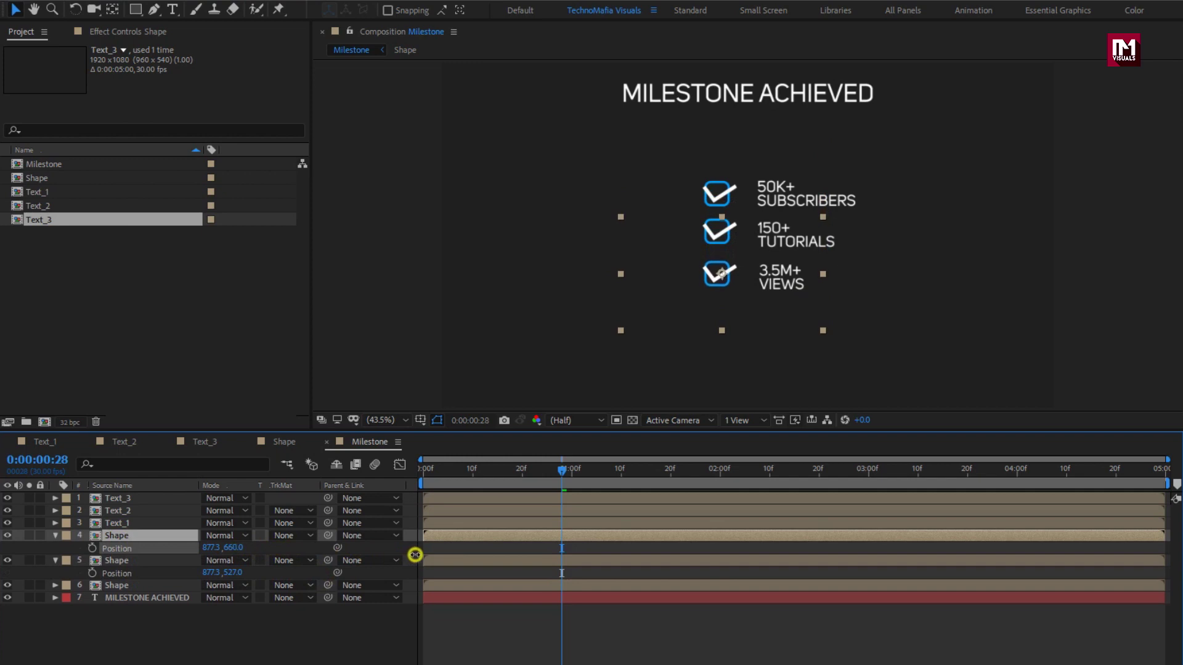
Collapse the Position properties and reorder layers so each text sits above its checkmark.
click(54, 559)
click(56, 536)
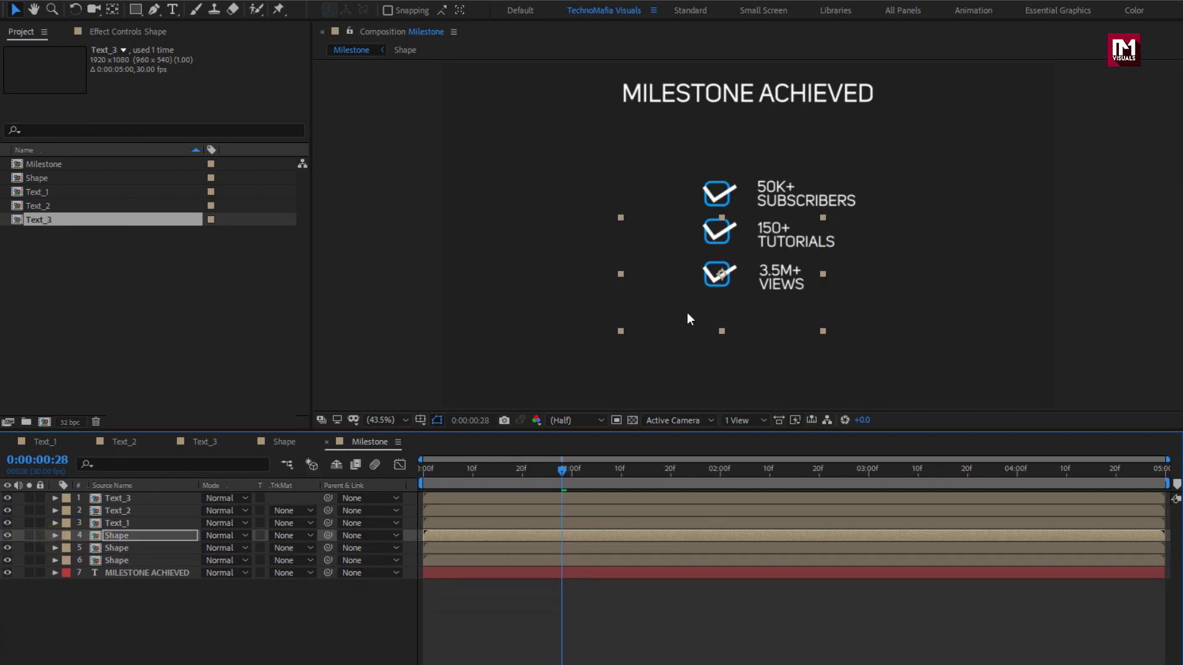
key(period)
key(space)
drag(708, 220, 674, 236)
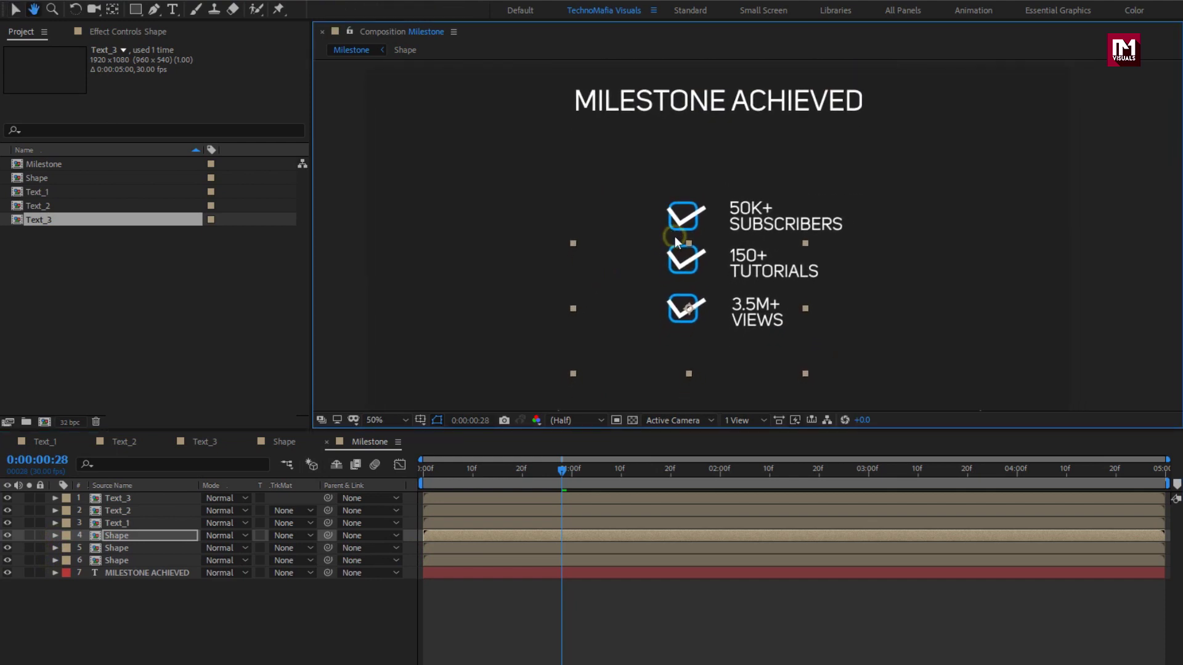
click(116, 560)
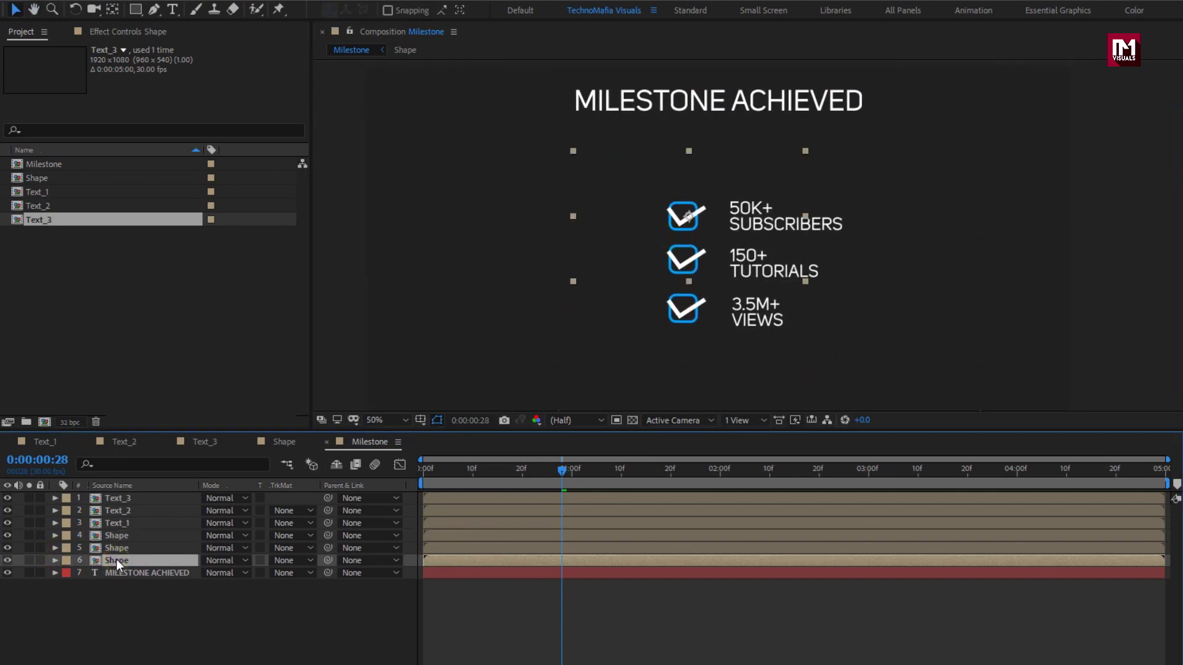
mouse_move(123, 523)
mouse_down()
mouse_move(123, 547)
mouse_move(121, 511)
mouse_move(122, 525)
mouse_up()
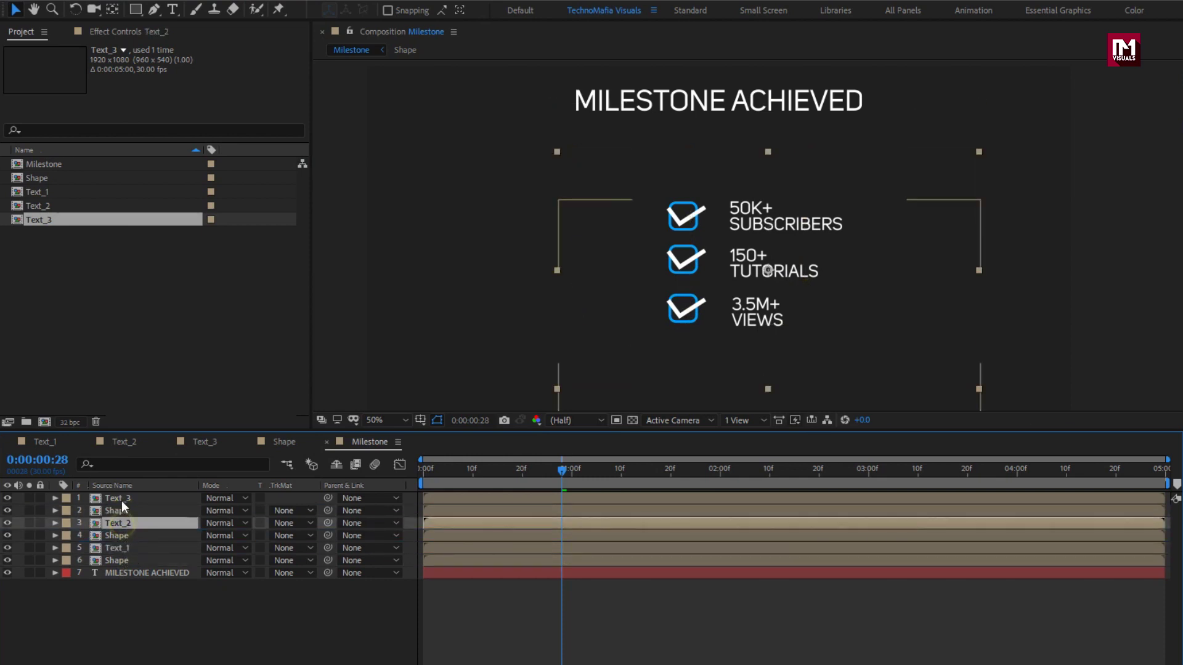
click(122, 558)
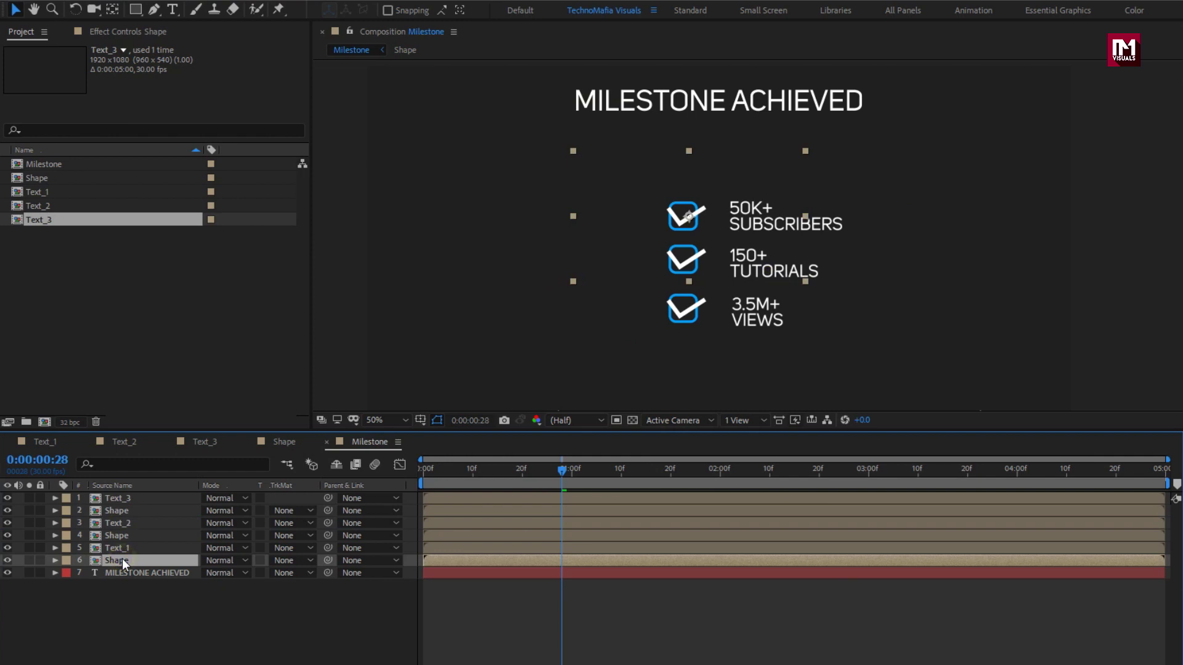
click(106, 550)
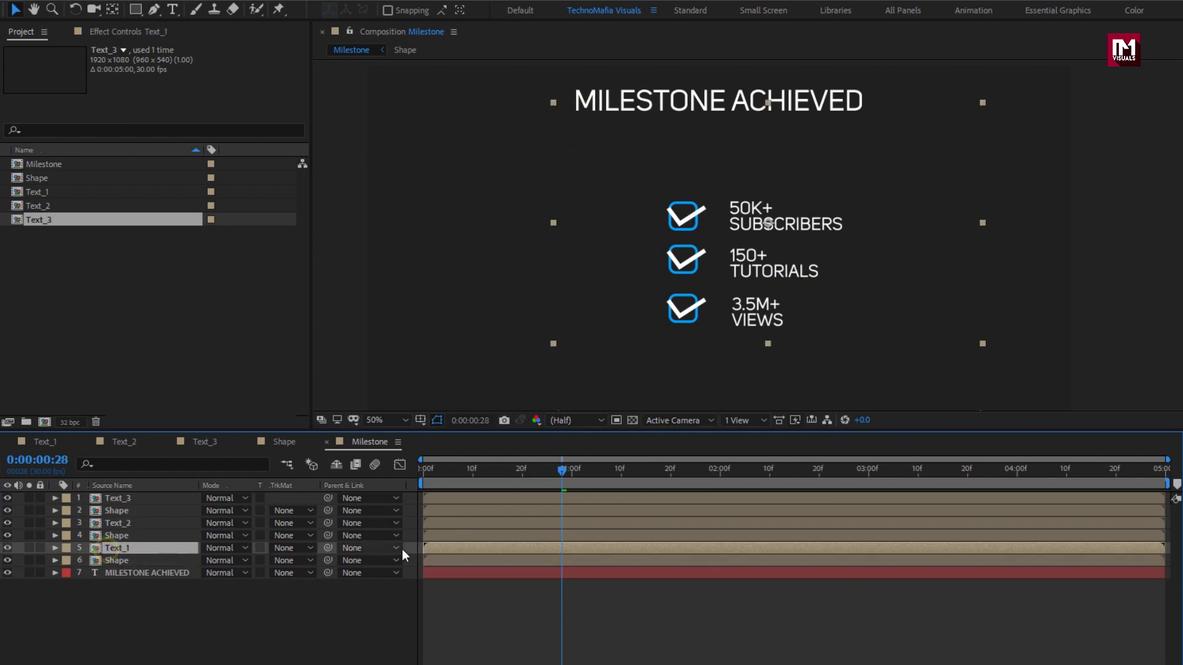
Delay Text_1, the second checkmark at 1 second, and Text_2 to start progressively later.
click(471, 473)
drag(438, 549, 612, 536)
click(523, 473)
click(572, 471)
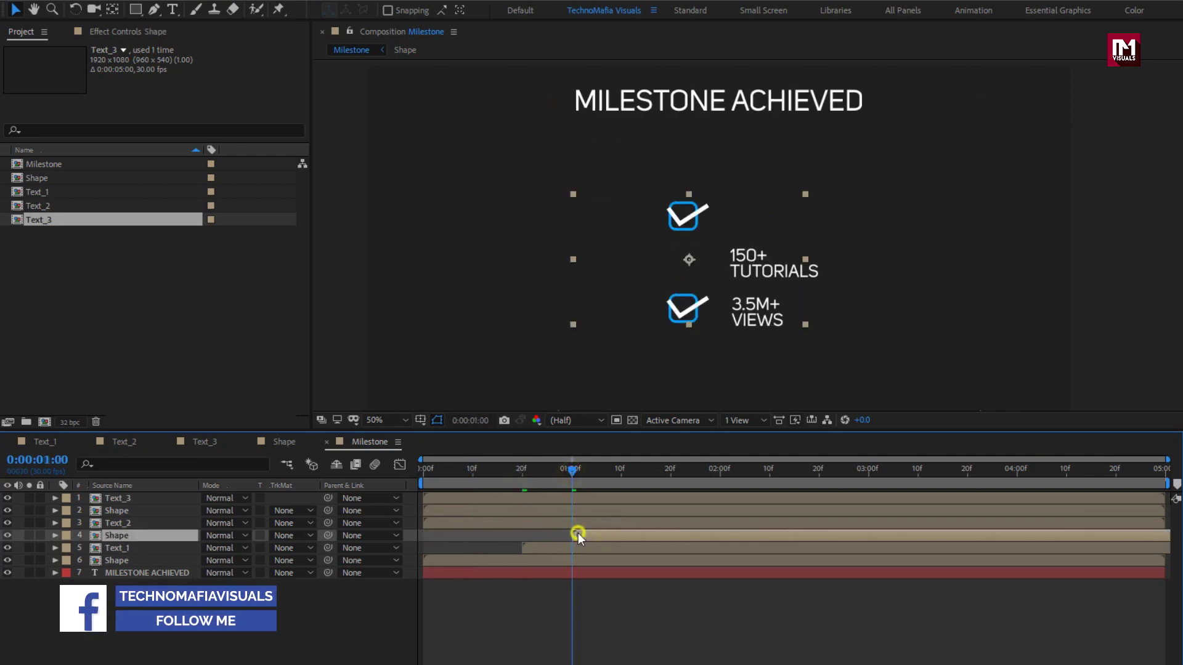
drag(457, 525, 686, 521)
click(671, 475)
click(459, 507)
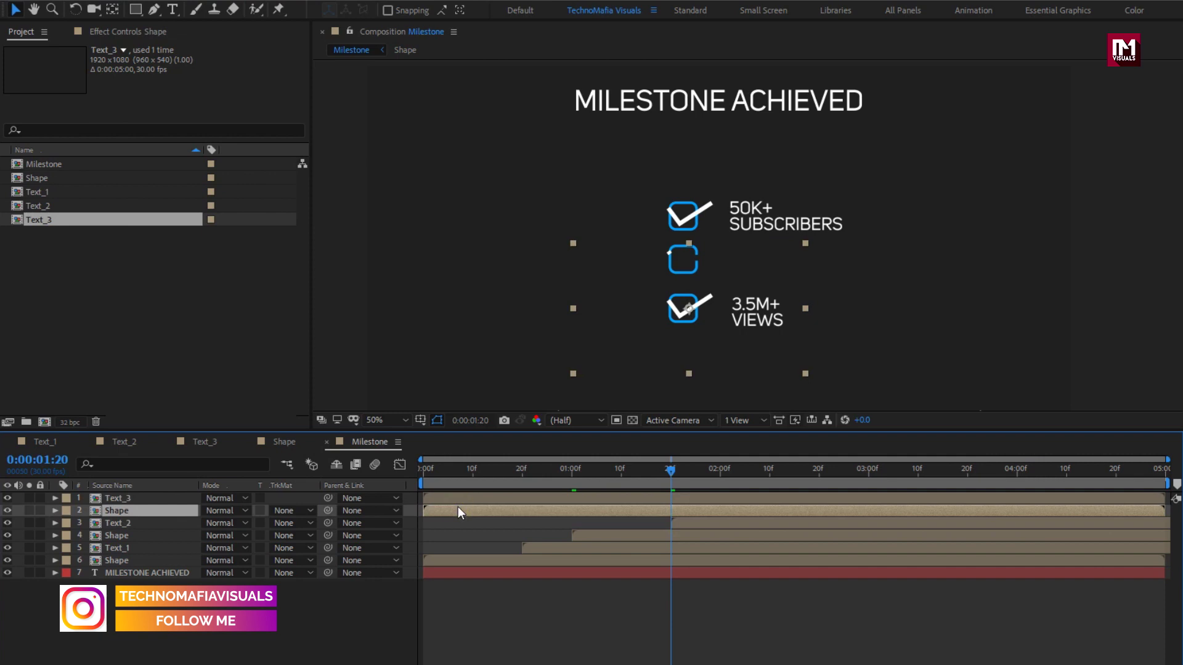
Delay the third checkmark and 3.5M+ VIEWS, with Text_3 starting at 3 seconds, then return to start.
shift+click(459, 499)
drag(459, 502, 844, 489)
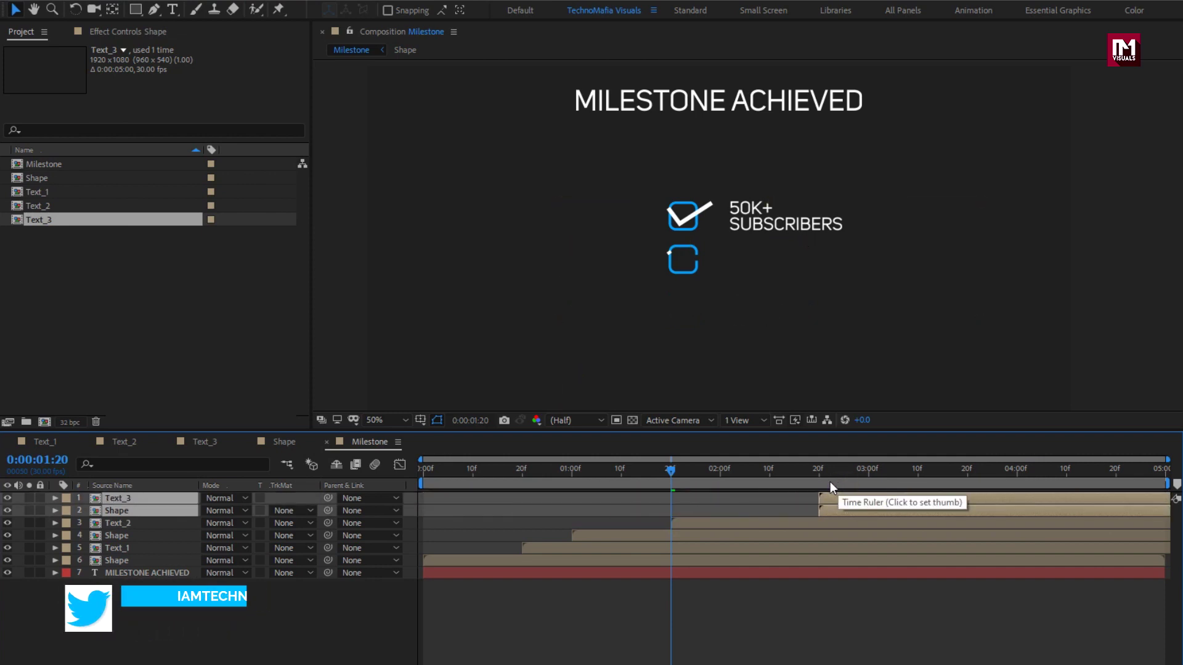
click(828, 498)
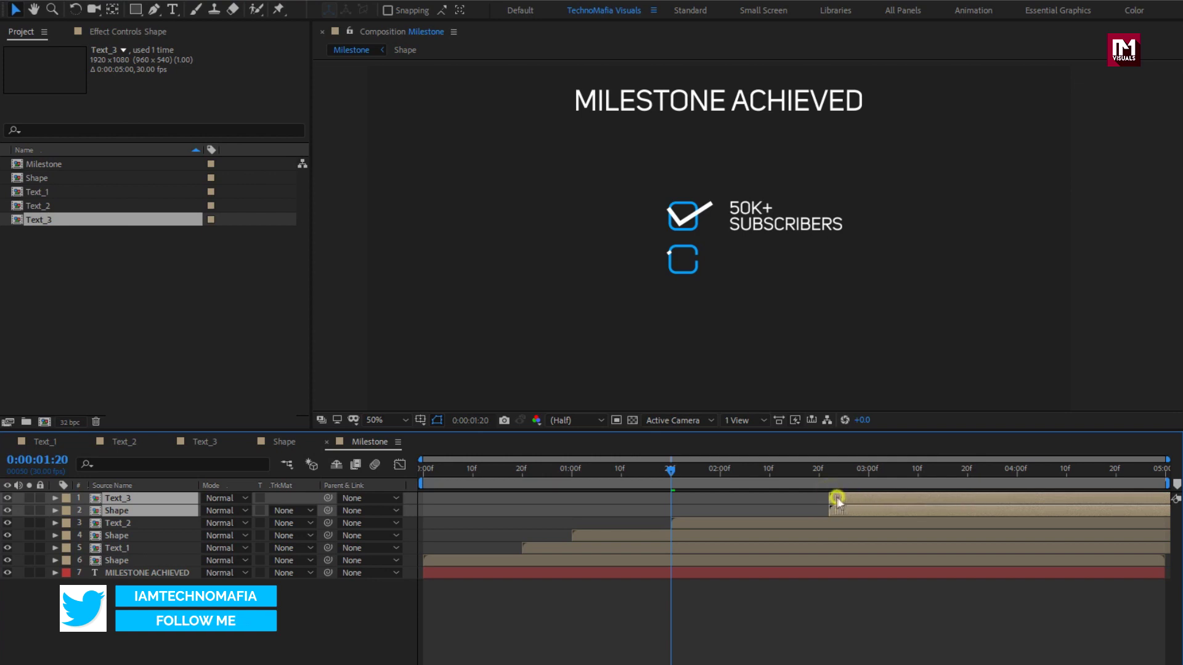
click(835, 503)
drag(837, 501, 885, 501)
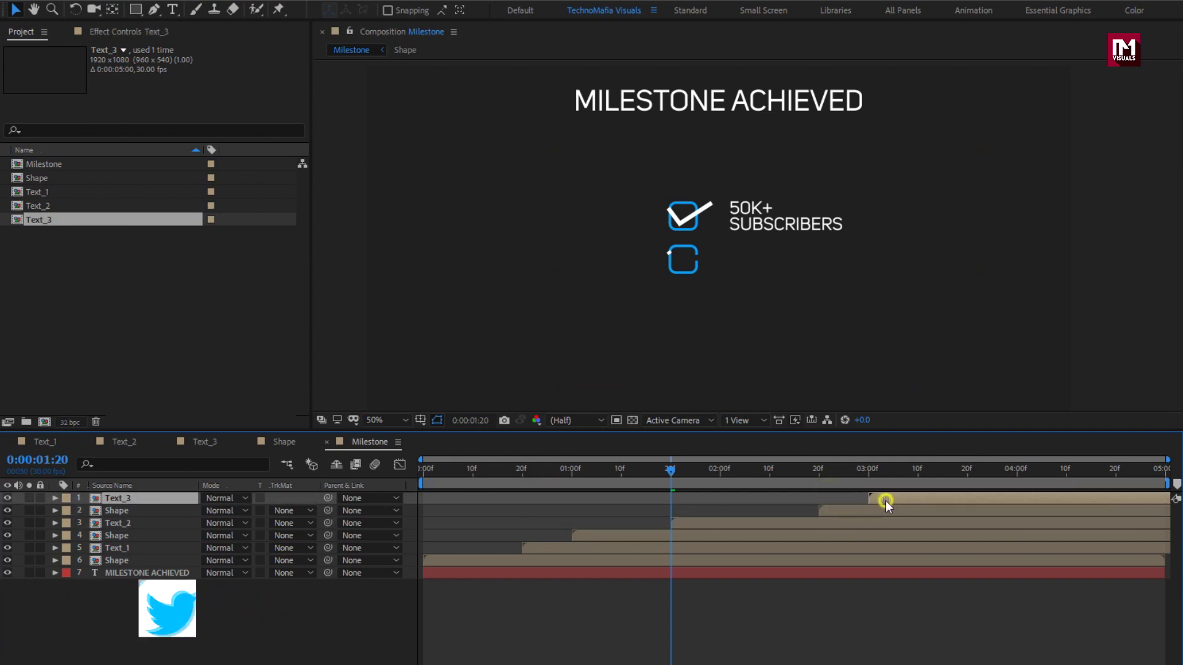
drag(454, 481, 419, 474)
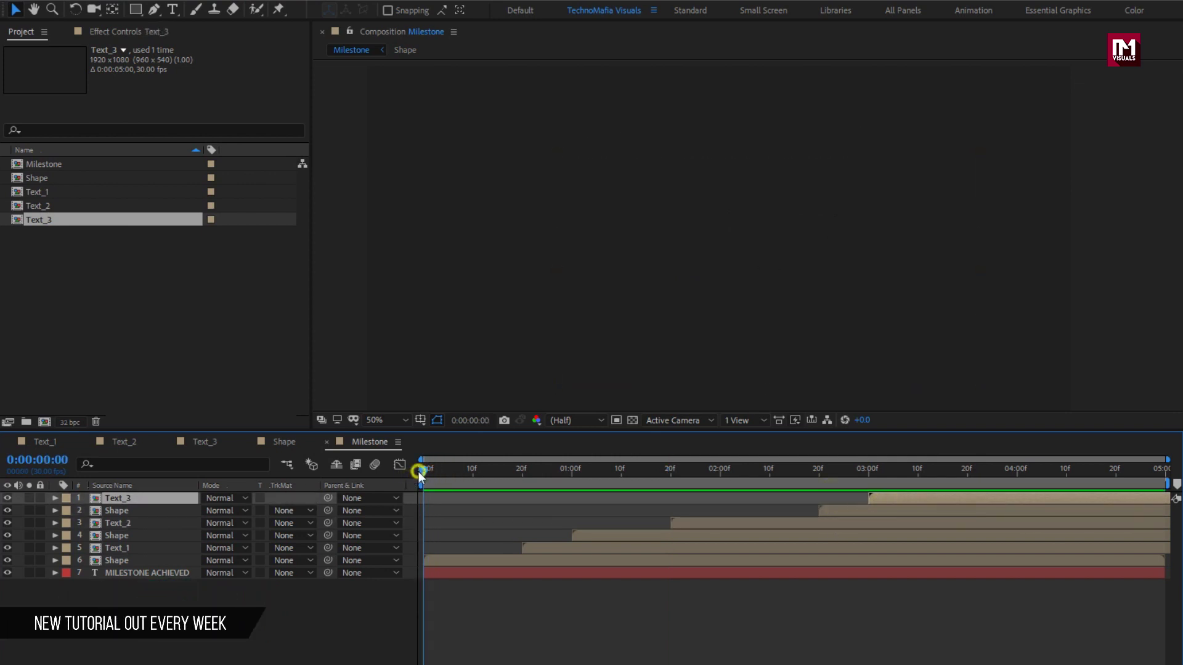
Move the MILESTONE ACHIEVED title down toward the checklist and play the preview from frame 0.
click(710, 469)
click(680, 105)
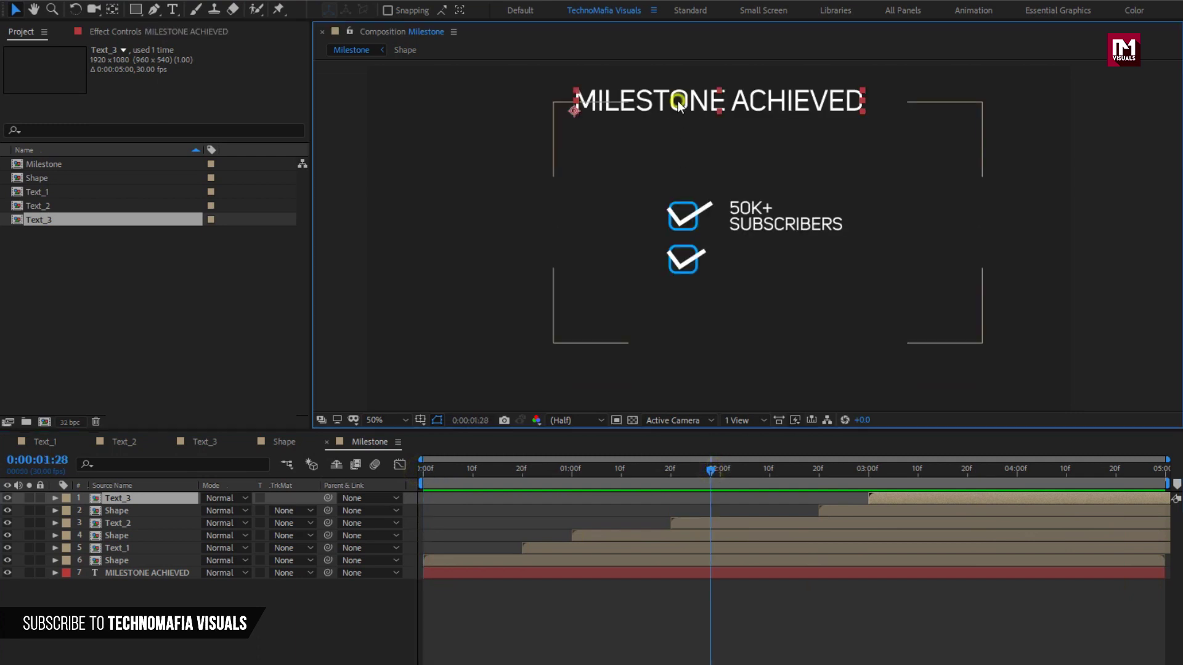
drag(680, 105, 686, 139)
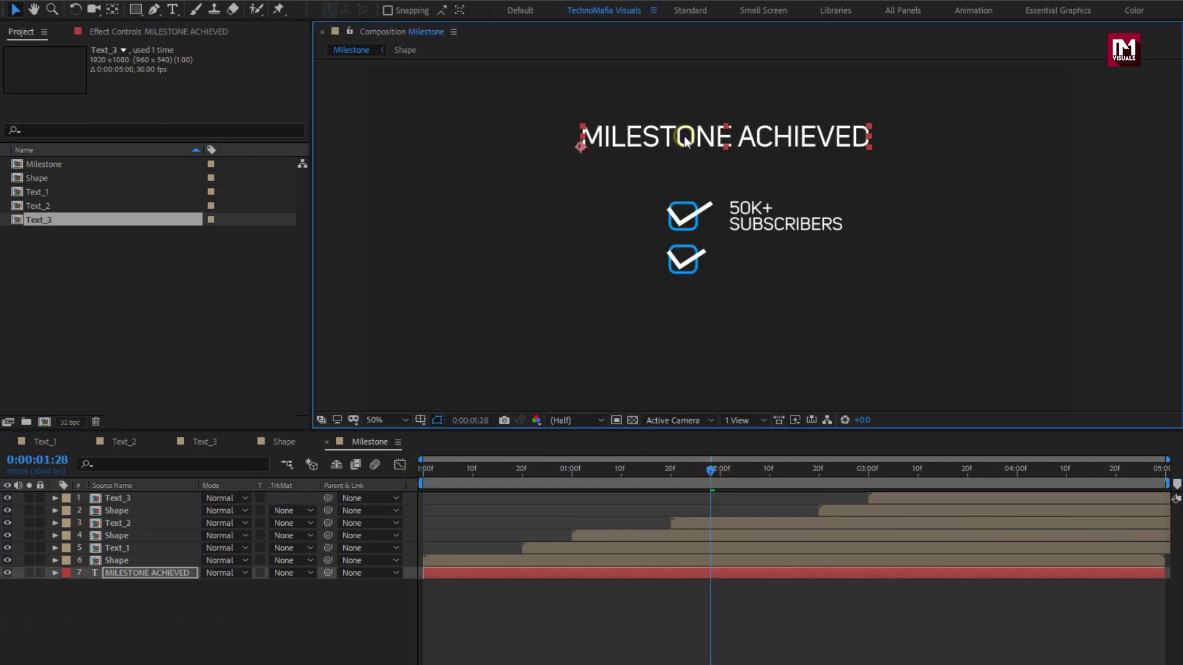
click(421, 470)
key(space)
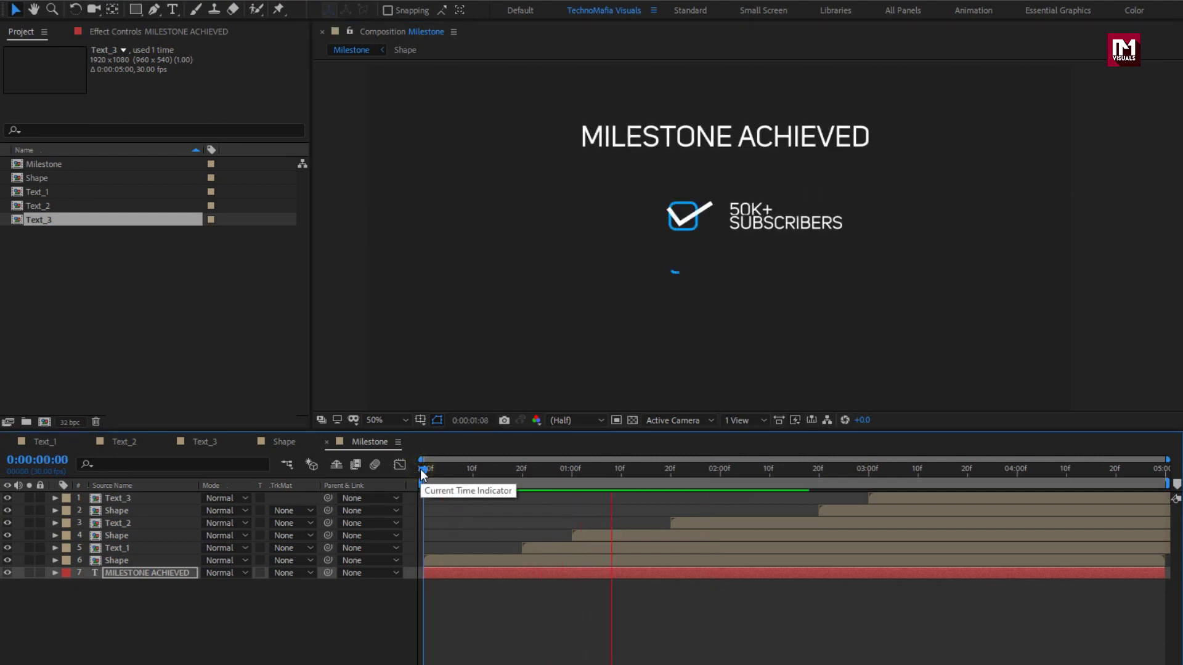